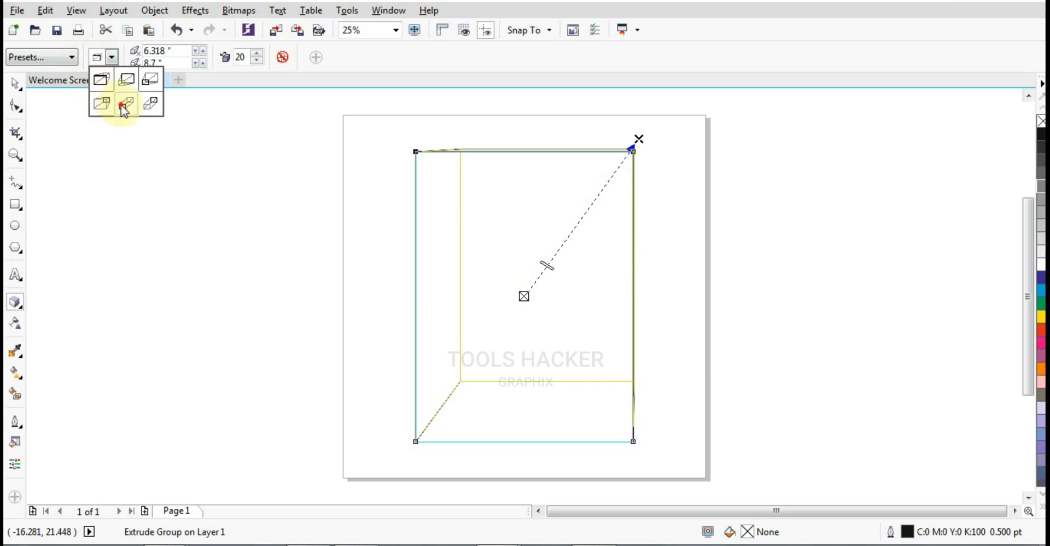
Change the rectangle's extrusion to a parallel type and reduce its offset to about 0.268 by 0.186 inches toward the upper right.
click(119, 103)
drag(639, 143, 525, 294)
scroll(579, 178, up, 2)
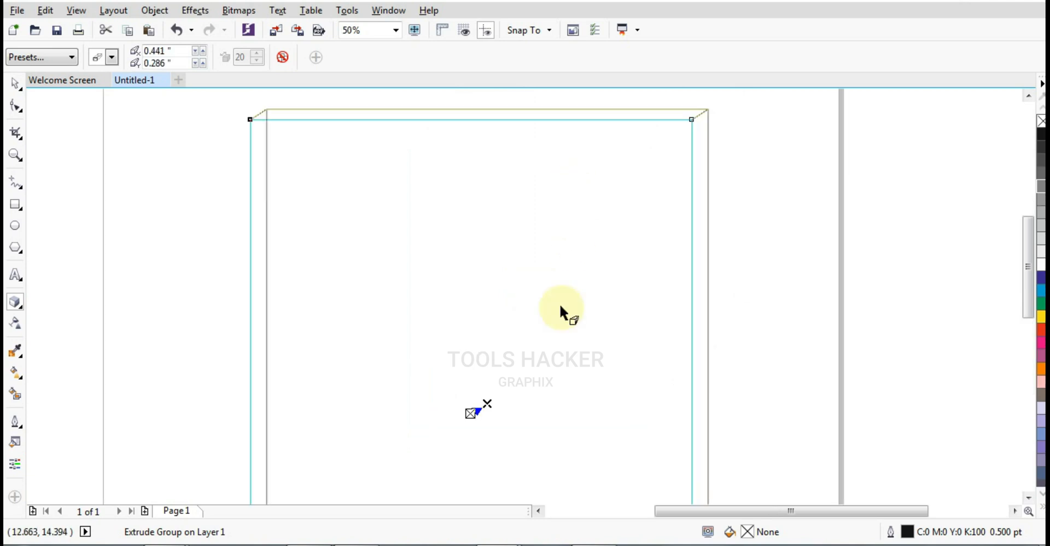
drag(490, 403, 482, 408)
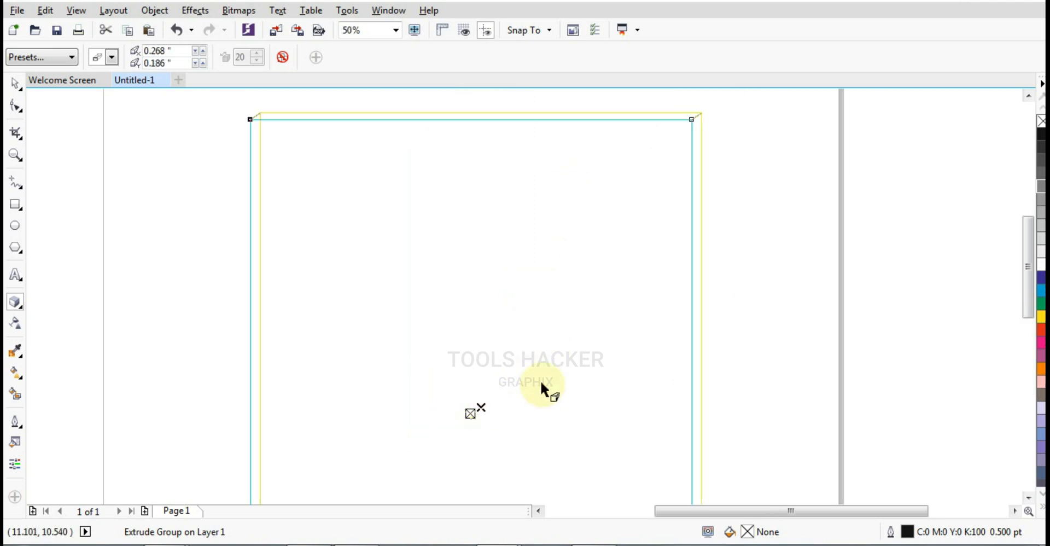
scroll(545, 316, down, 2)
click(13, 87)
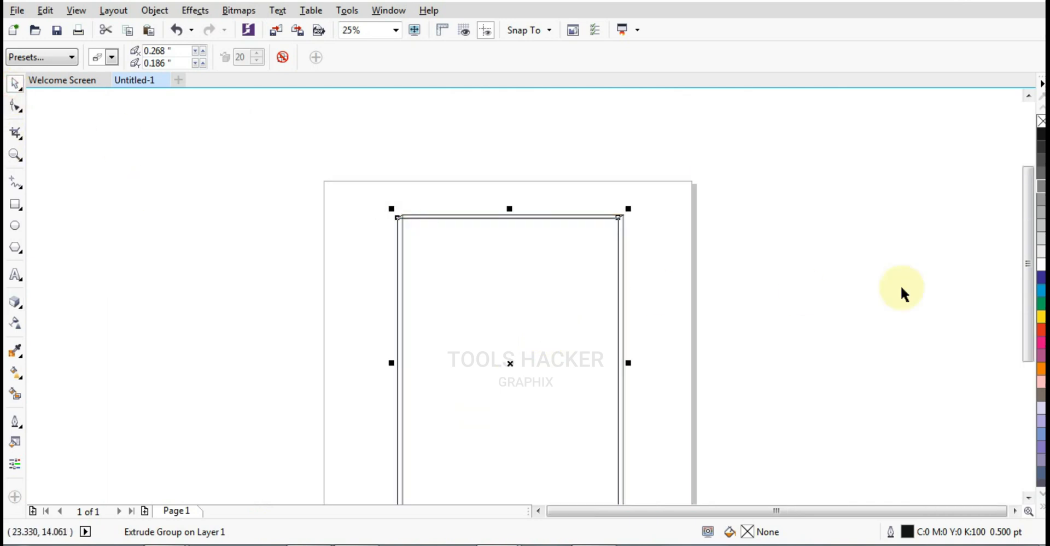
click(844, 271)
Smart Fill the front, top and right side faces of the extruded box with the blue-grey colour.
scroll(479, 227, up, 2)
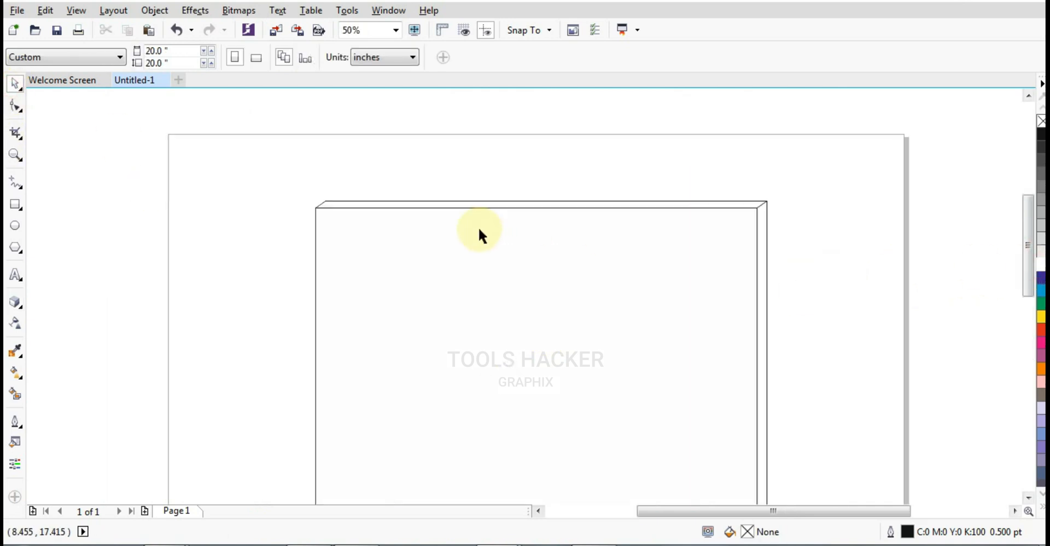
click(15, 377)
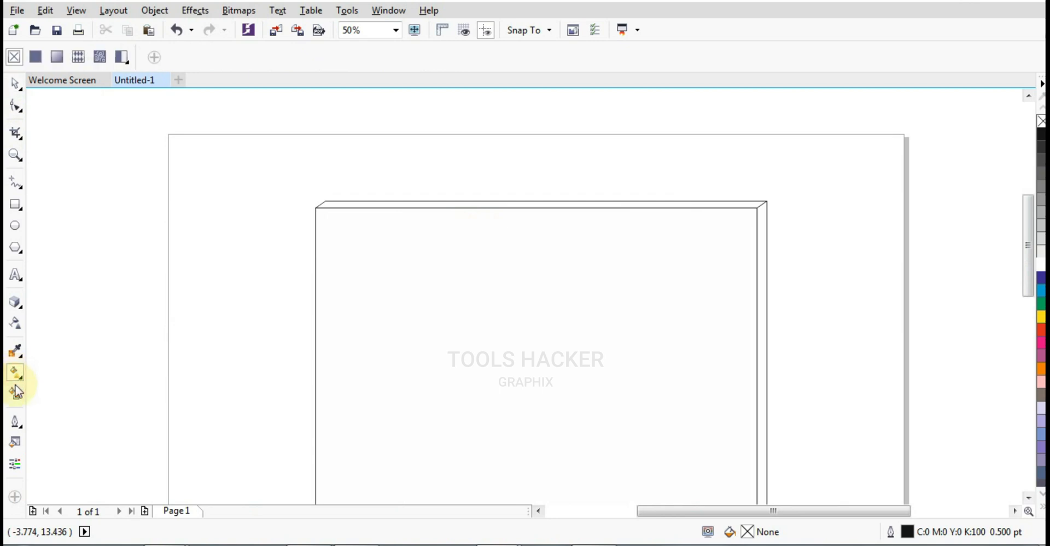
click(15, 394)
click(379, 281)
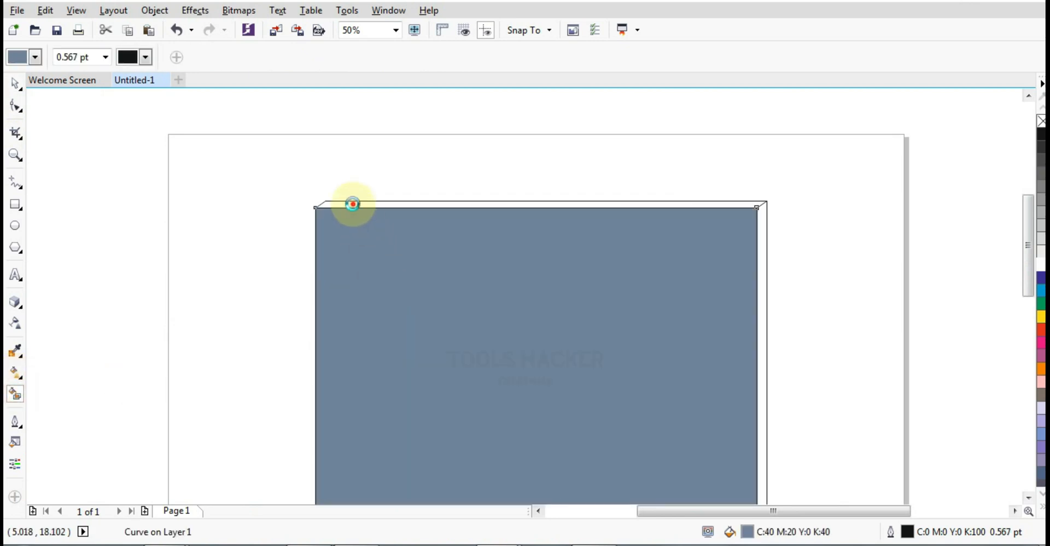
click(353, 204)
click(762, 229)
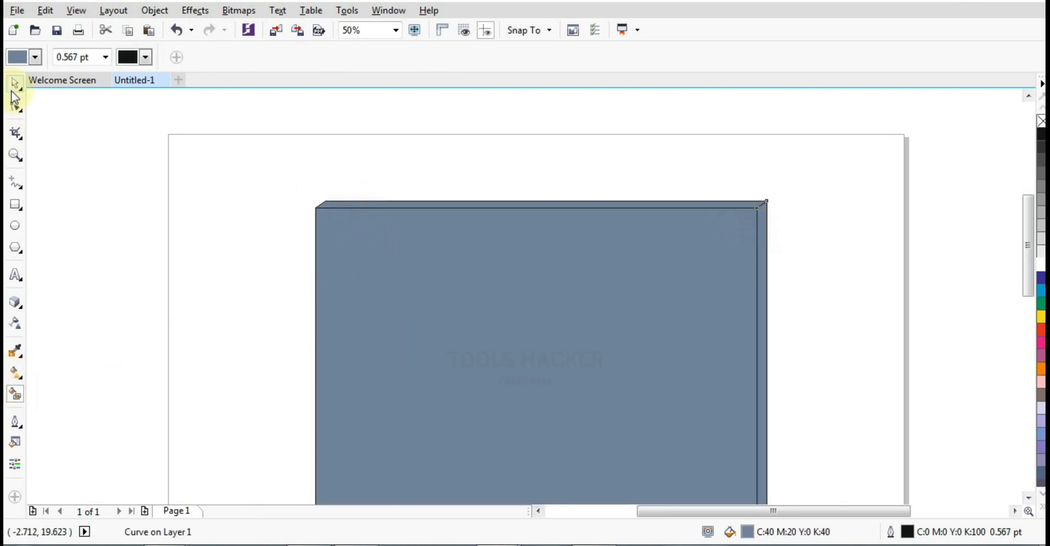
Select the three blue-grey filled faces together and group them.
click(15, 84)
scroll(547, 185, down, 1)
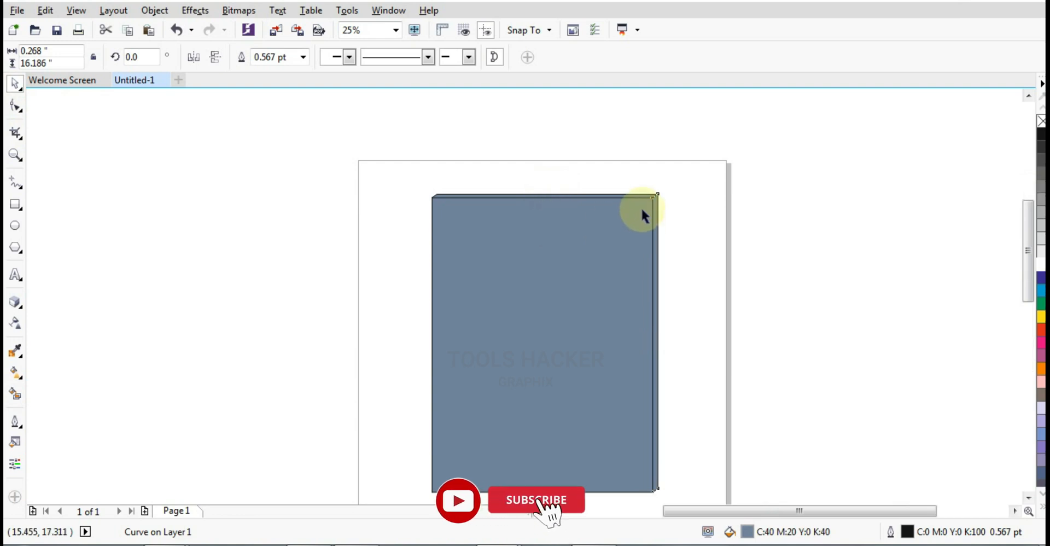
scroll(642, 210, up, 2)
shift+click(614, 154)
shift+click(597, 258)
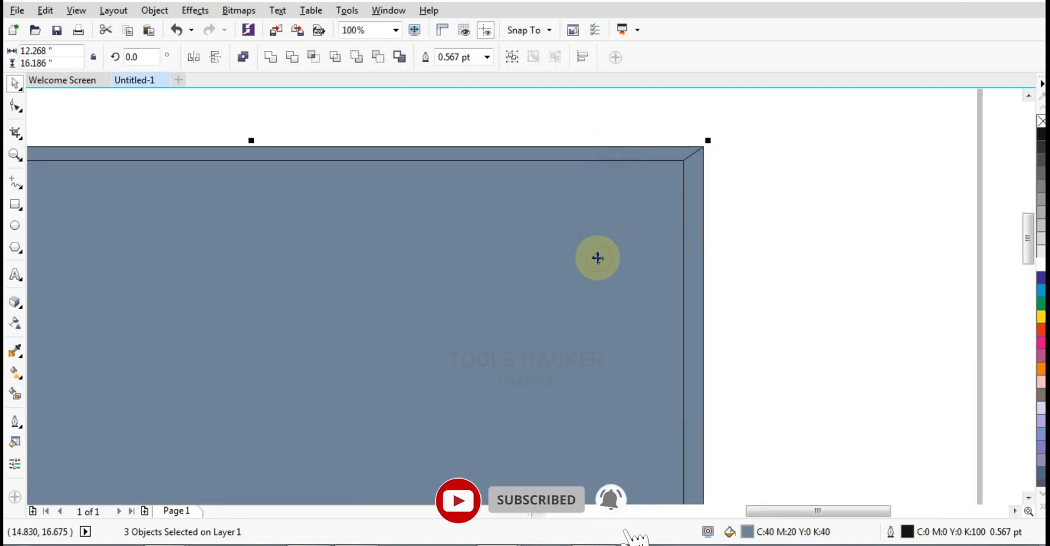
scroll(597, 258, down, 2)
drag(574, 274, 515, 290)
key(ctrl+g)
Move the filled group off to the right of the original box and delete the original unfilled extrusion.
drag(586, 300, 760, 253)
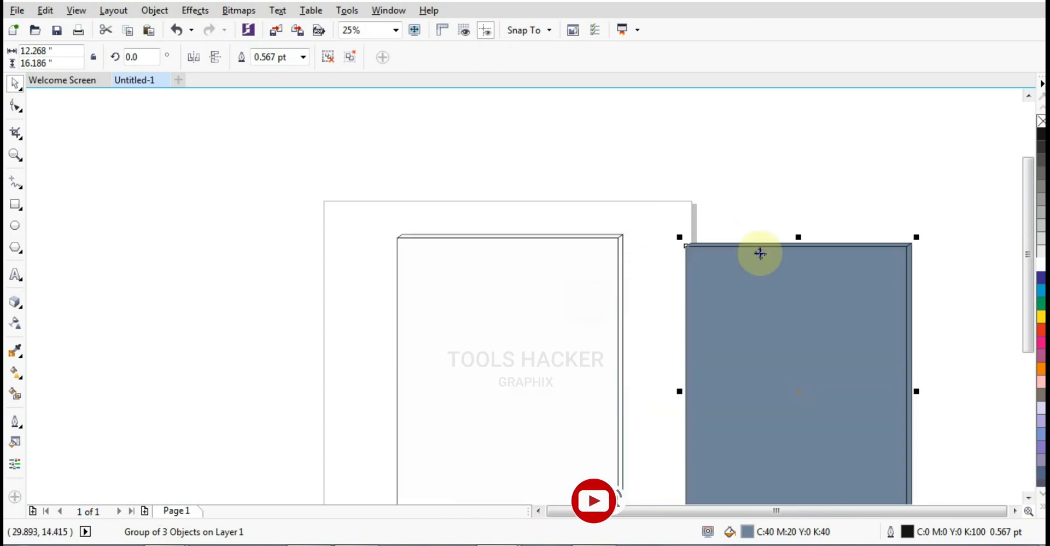
drag(629, 192, 400, 541)
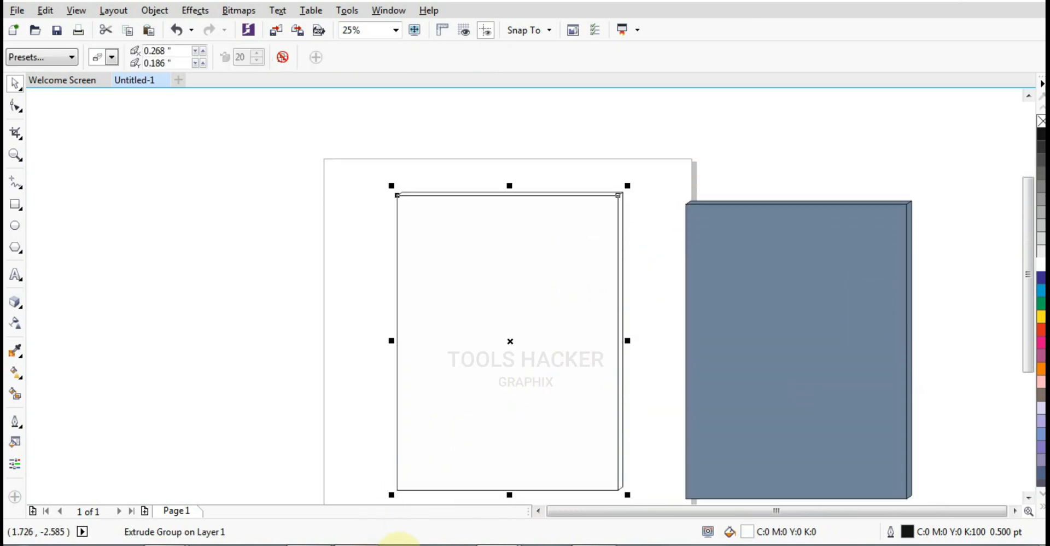
key(Escape)
Centre the blue-grey group on the page and remove its outline.
click(796, 254)
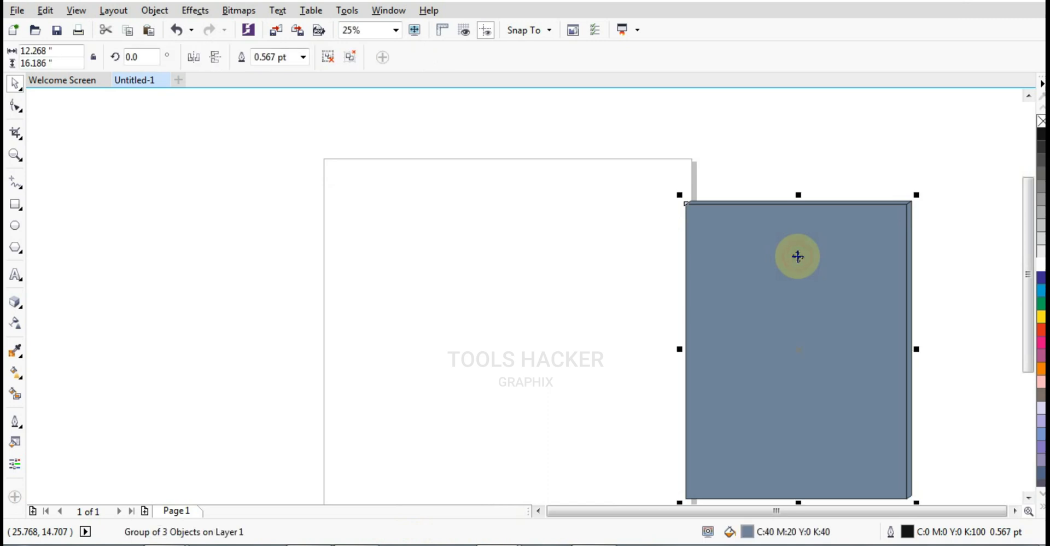
key(p)
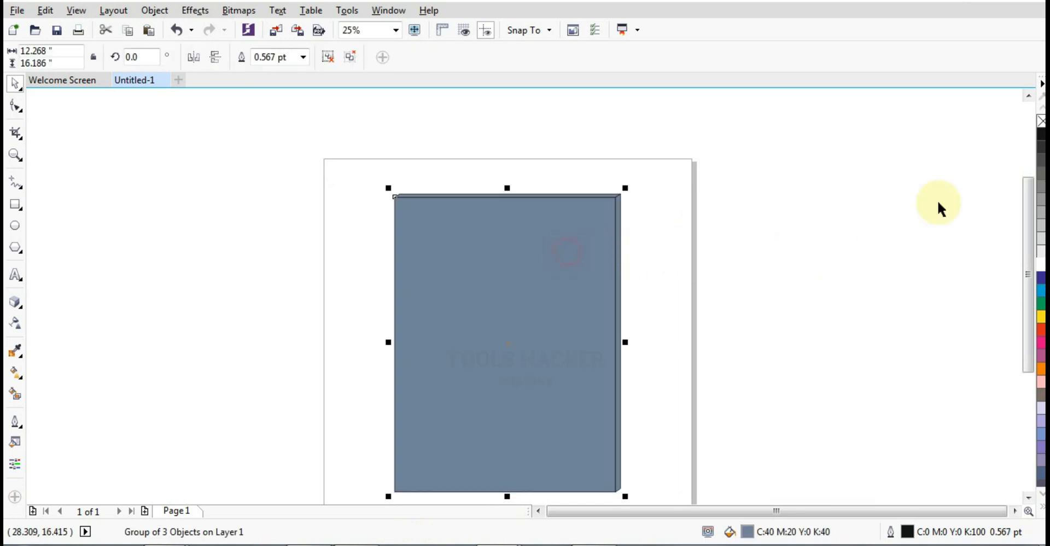
right_click(1041, 122)
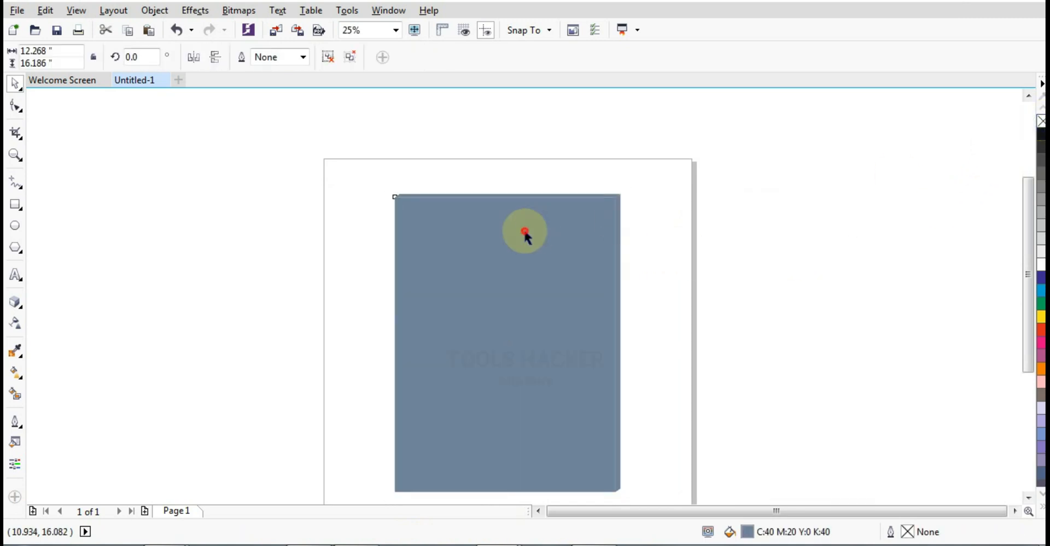
Apply a linear gradient fill horizontally across the group from its left edge to near its right edge.
click(16, 373)
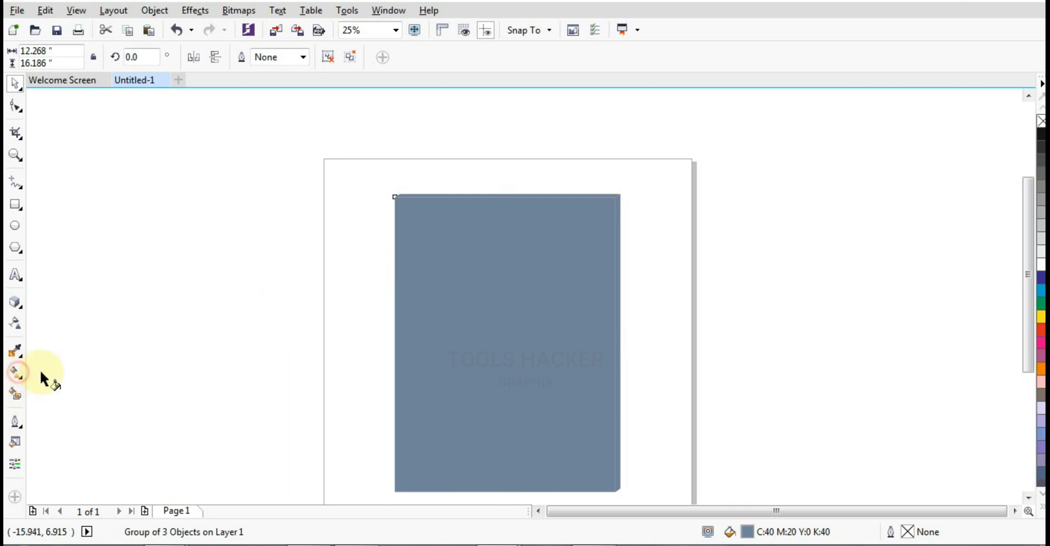
drag(396, 350, 609, 349)
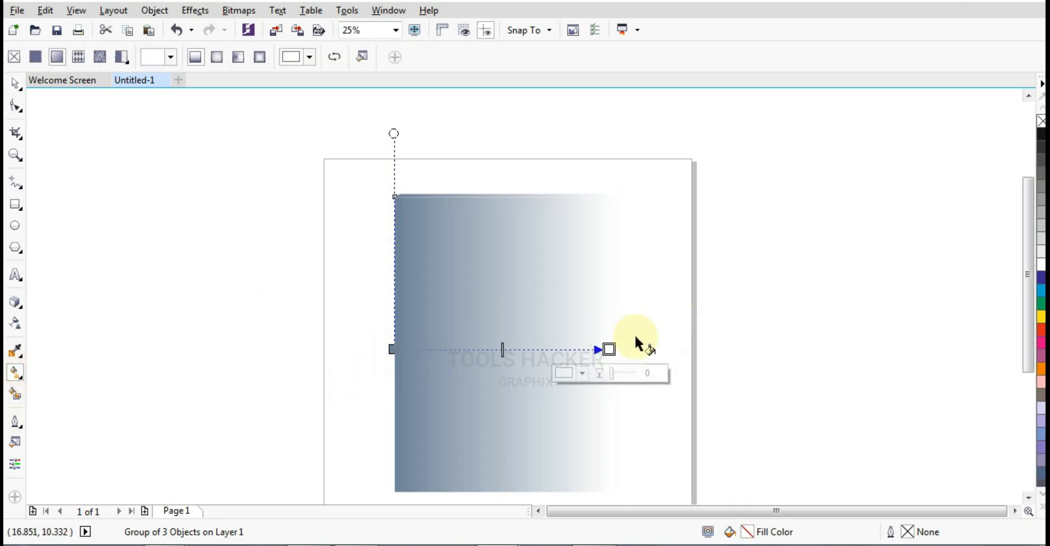
click(15, 89)
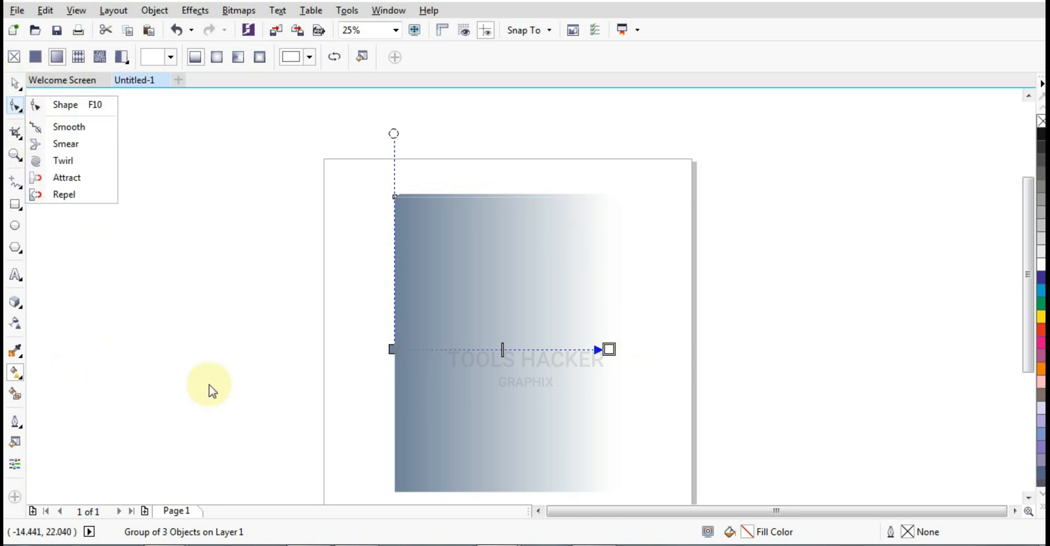
Set the colour of the gradient's left start node to RGB 145, 93, 1.
click(390, 351)
click(392, 349)
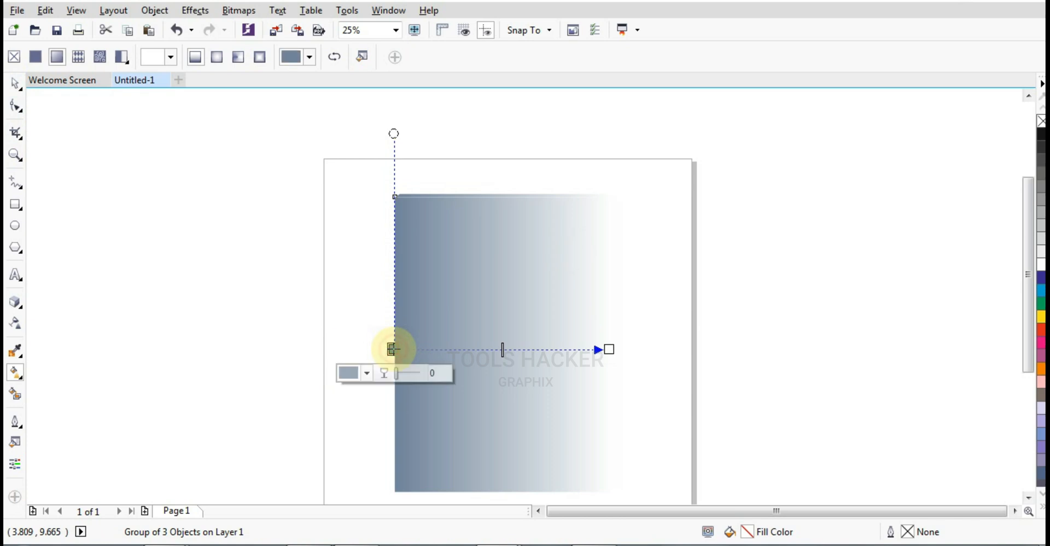
click(367, 374)
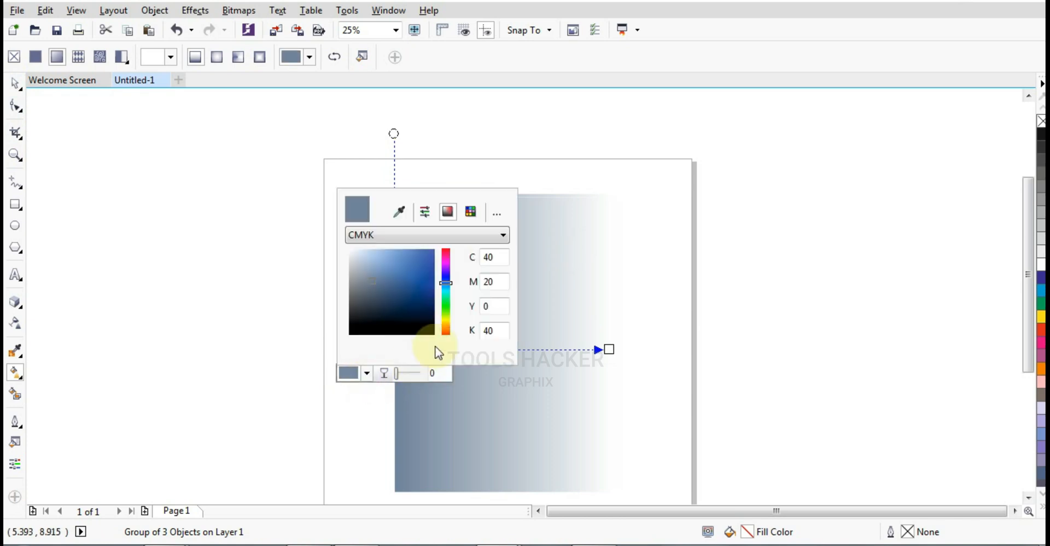
click(397, 235)
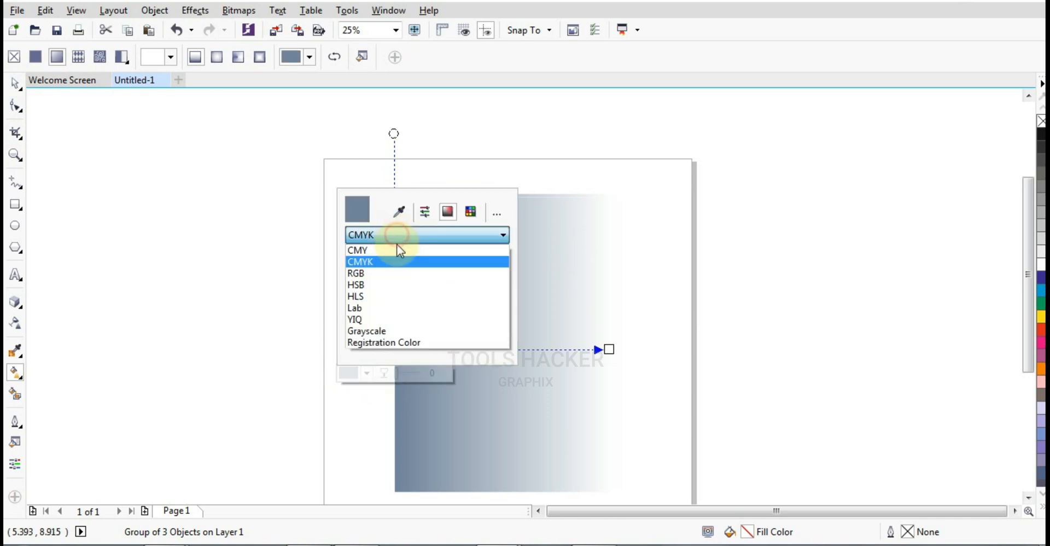
click(396, 273)
double_click(500, 259)
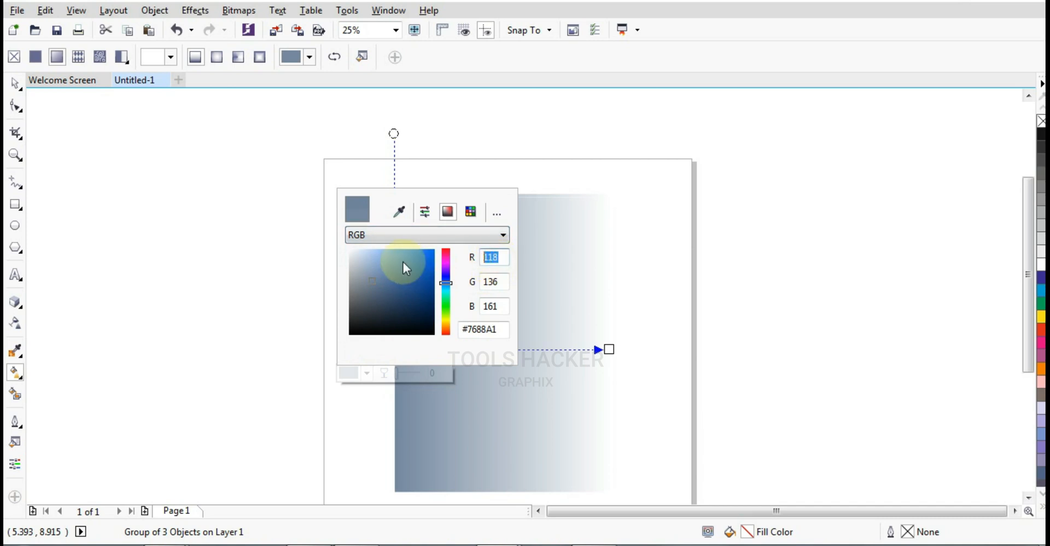
text(145)
key(Tab)
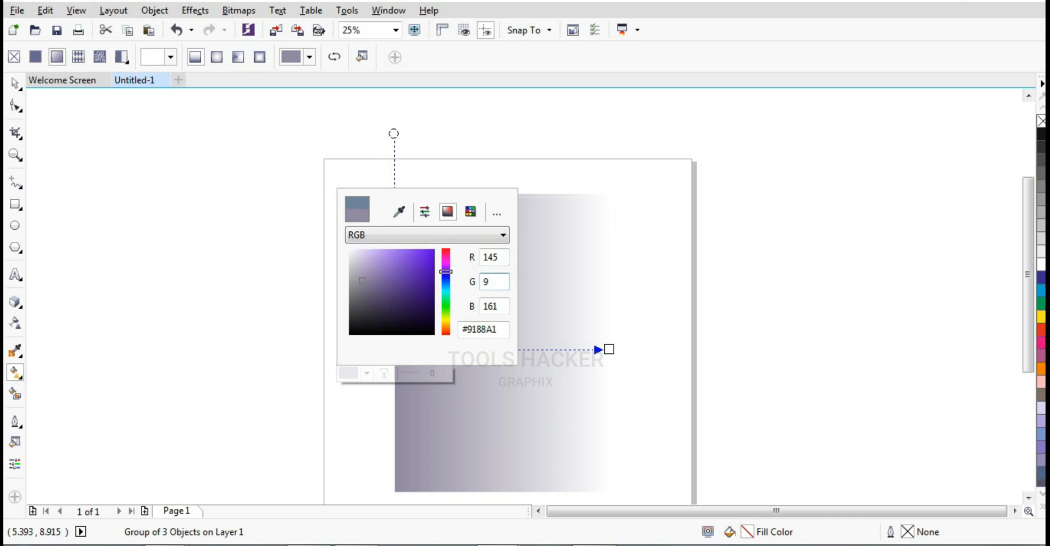
key(Tab)
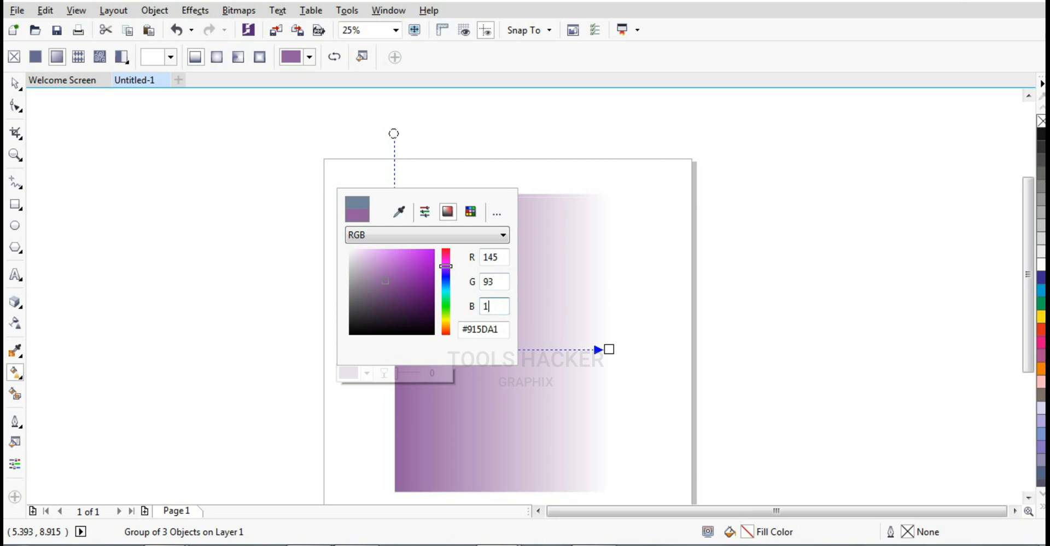
text(1)
key(Return)
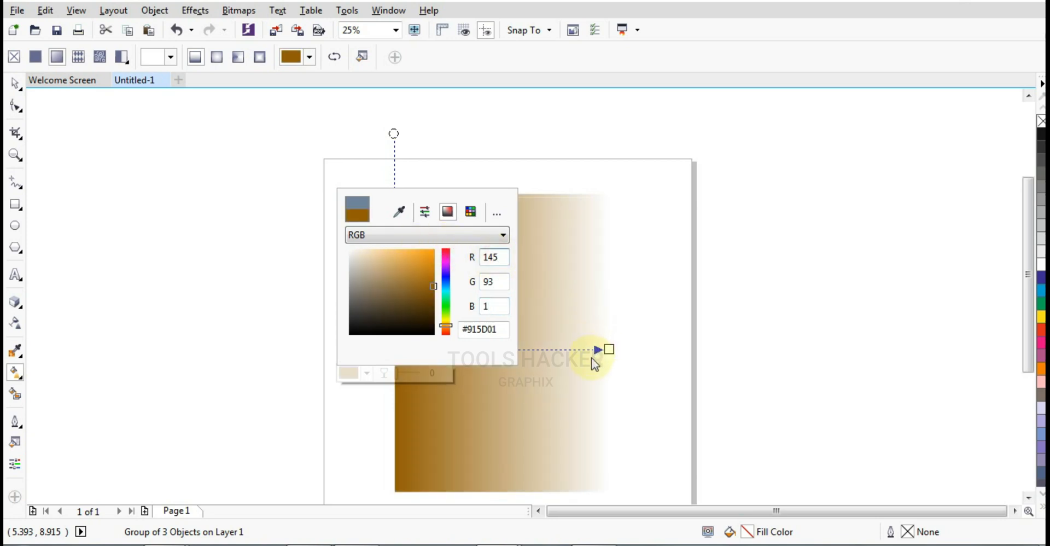
click(674, 340)
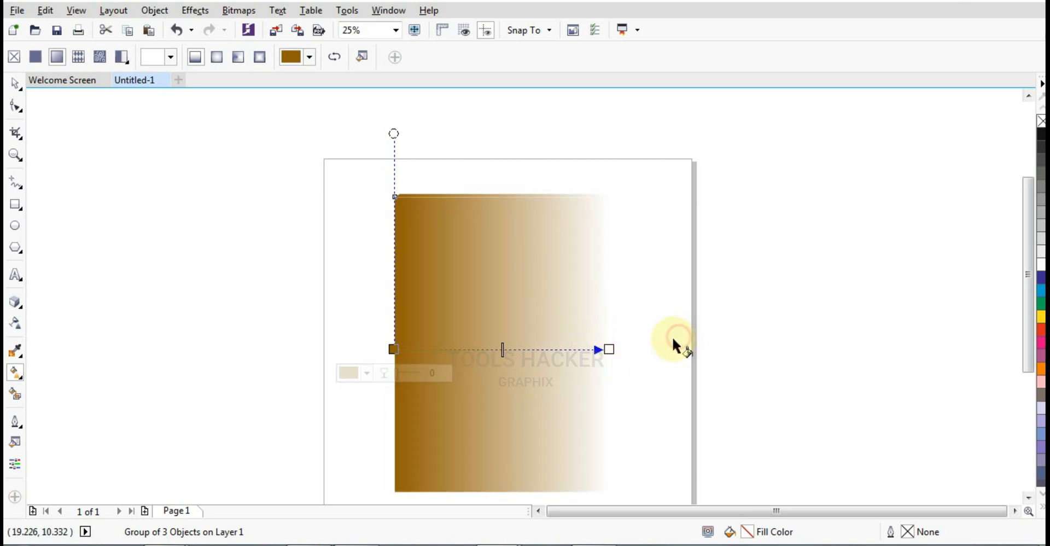
Recolour the gradient's white end node by sampling the brown of the start node with the eyedropper.
click(609, 350)
click(582, 373)
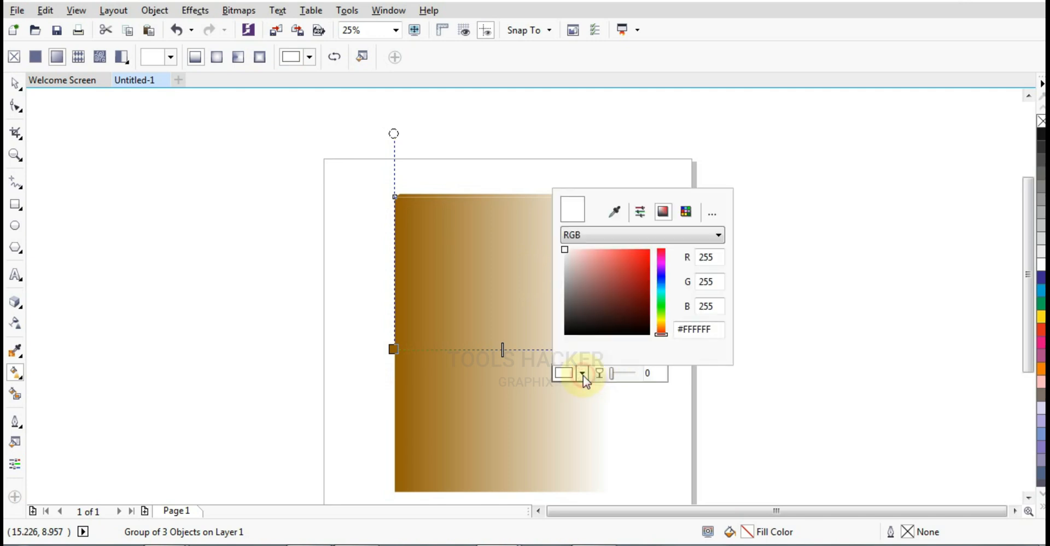
click(615, 212)
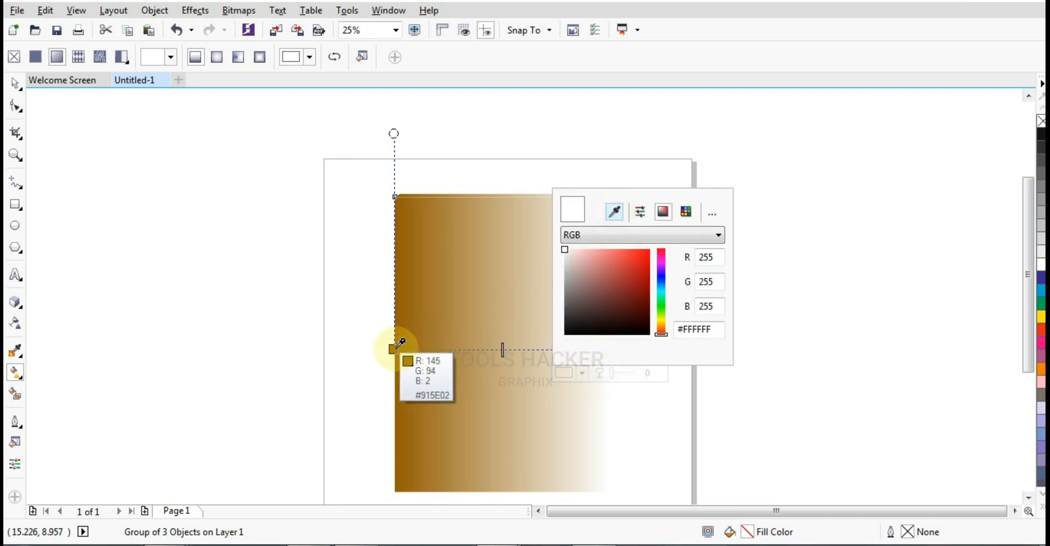
click(397, 345)
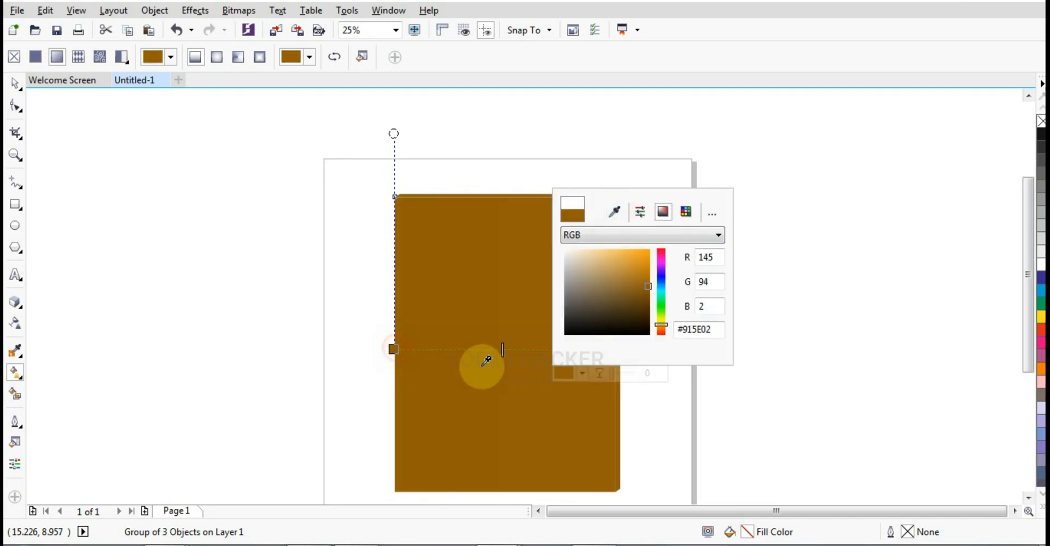
Add three closely spaced colour nodes around the gradient's middle and set the central one to RGB 242, 219, 110.
double_click(523, 350)
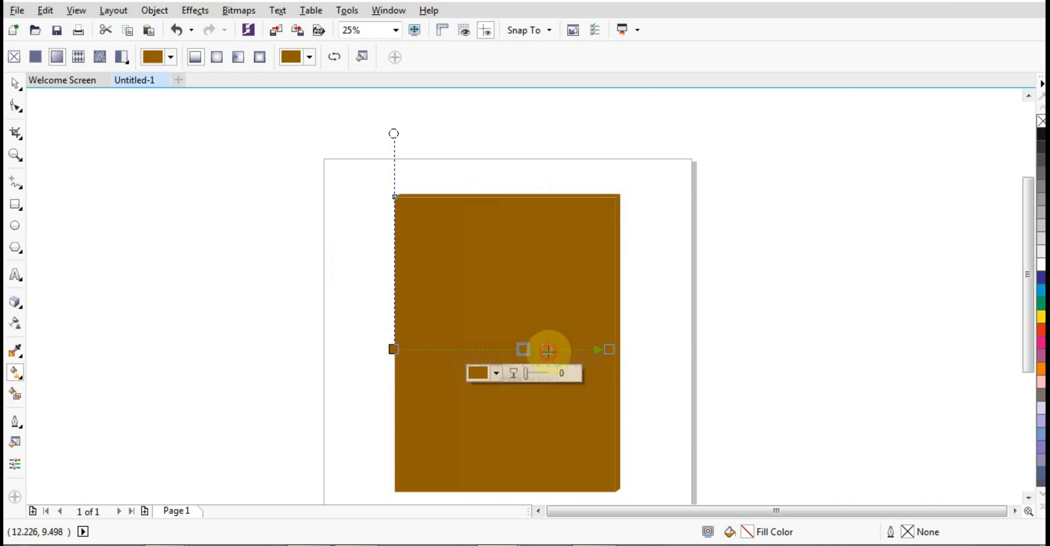
double_click(503, 351)
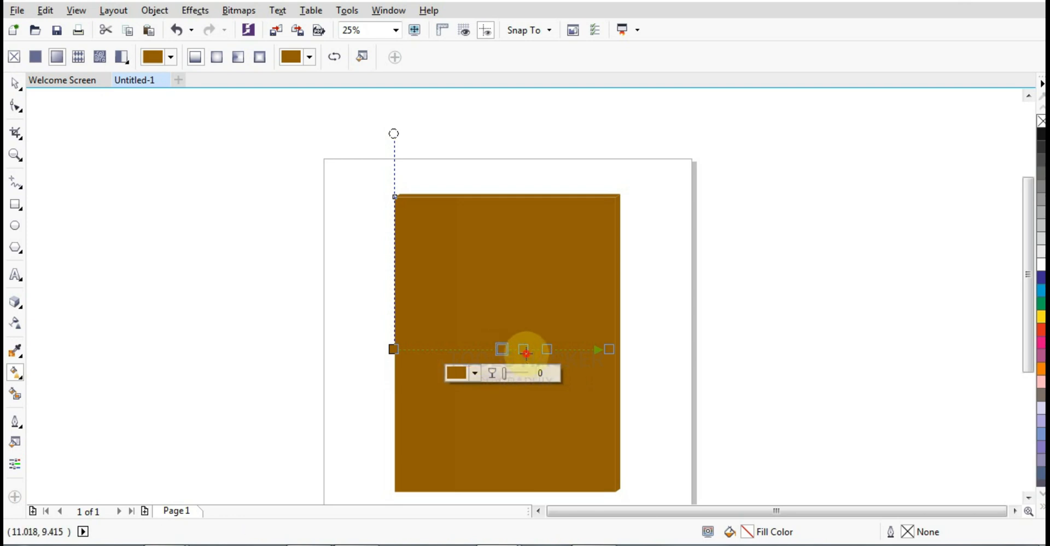
click(525, 350)
click(495, 373)
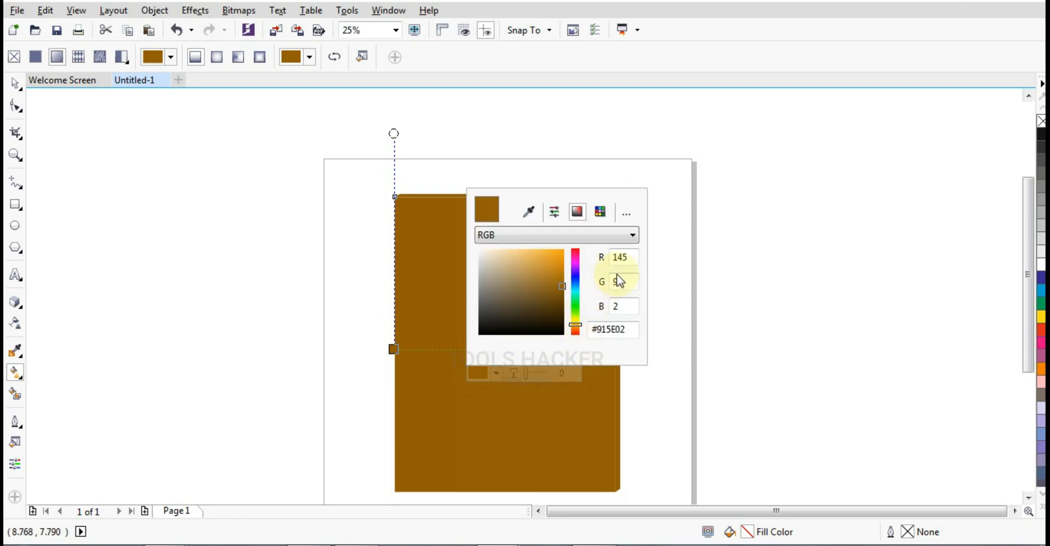
double_click(629, 258)
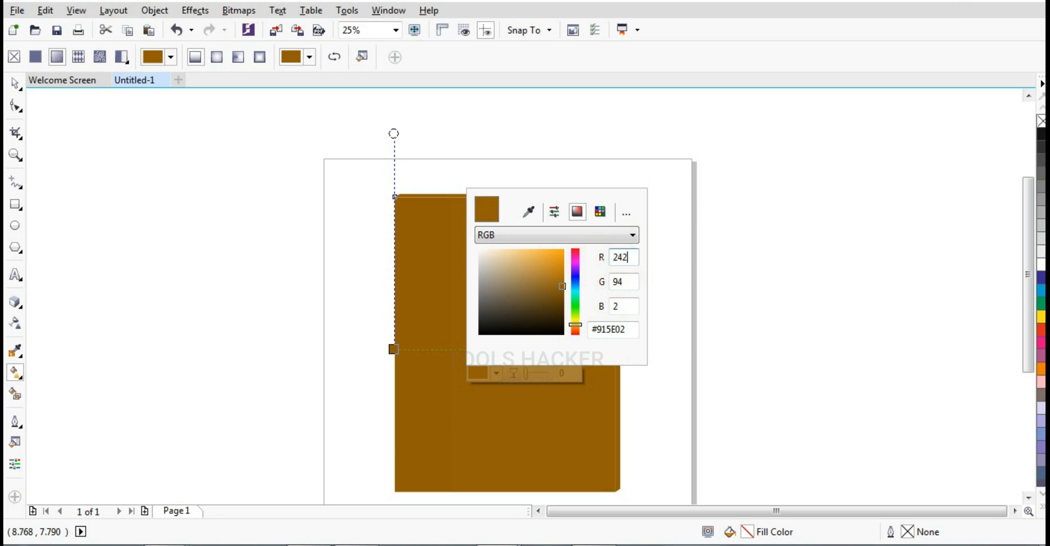
key(Tab)
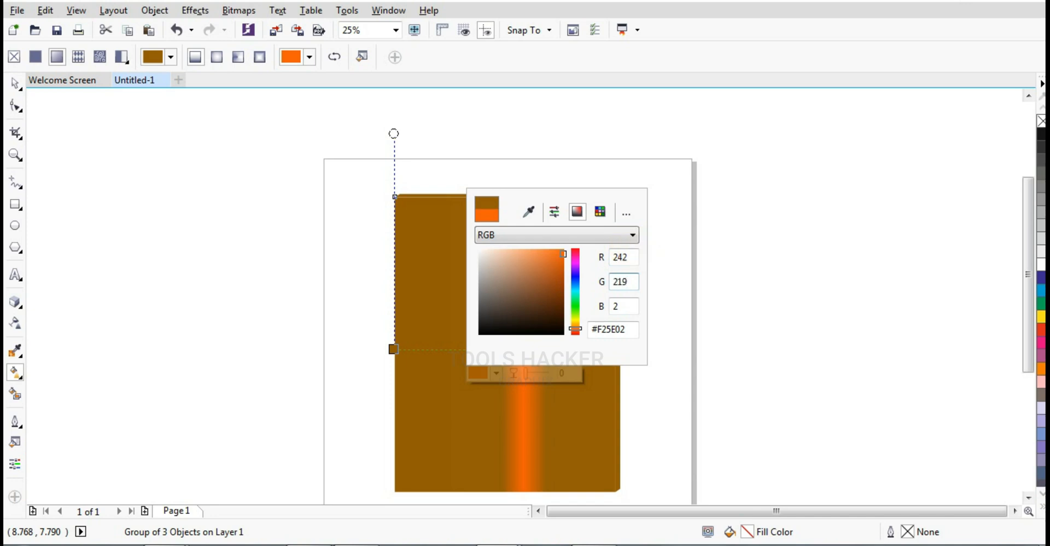
key(Tab)
text(1)
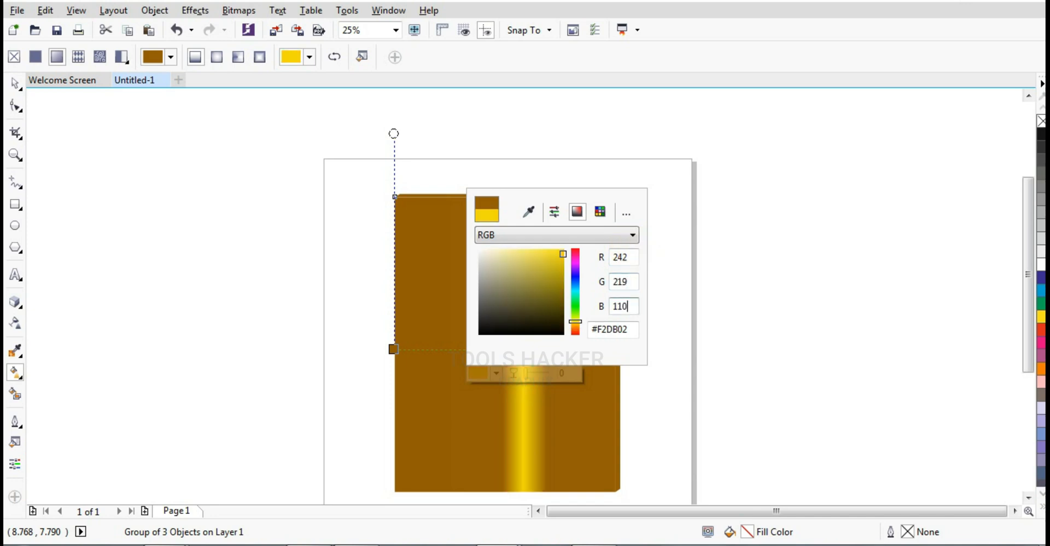
text(10)
click(628, 261)
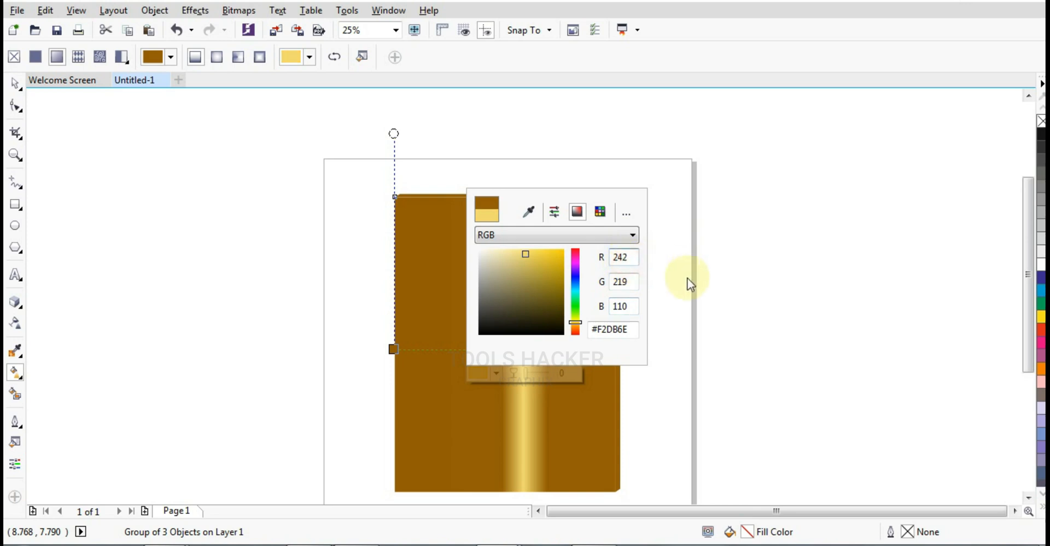
Set the leftmost of the gradient's three middle nodes to RGB 242, 219, 110.
click(688, 279)
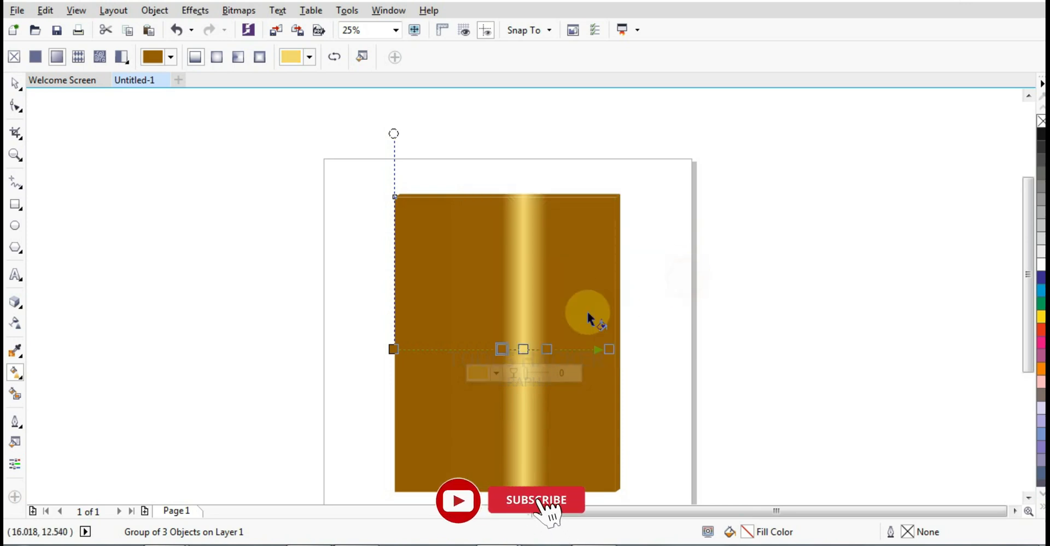
click(503, 349)
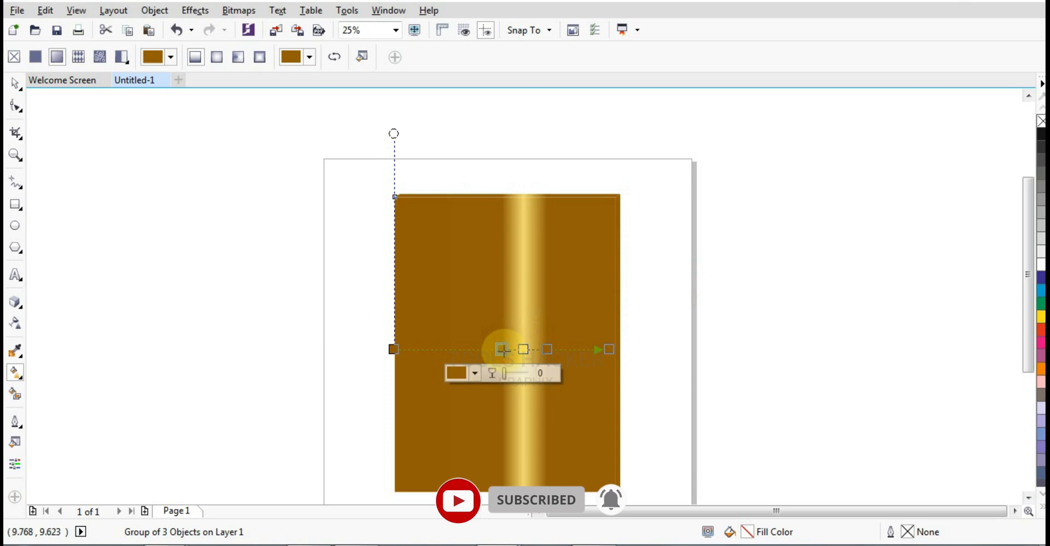
click(476, 374)
click(507, 212)
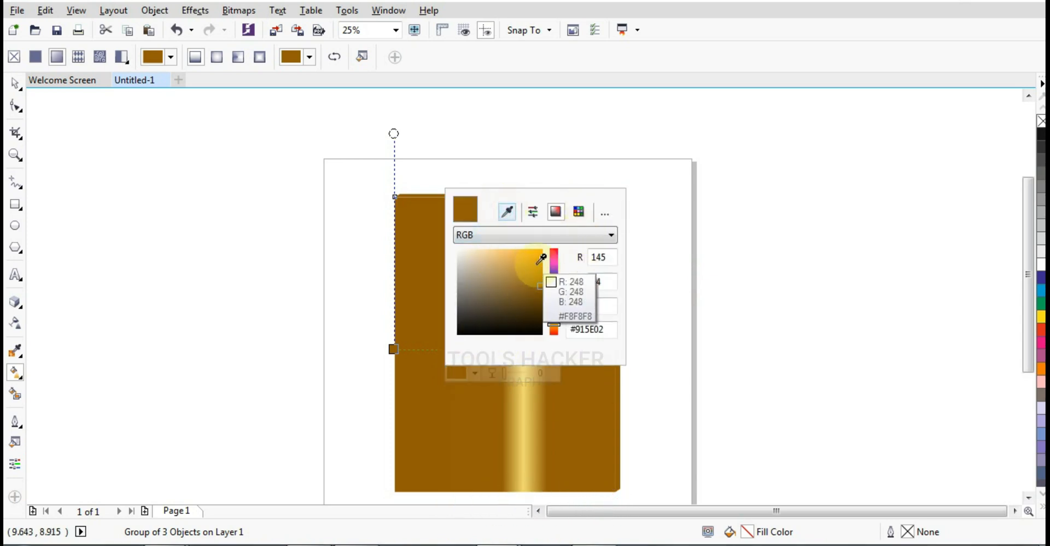
click(614, 267)
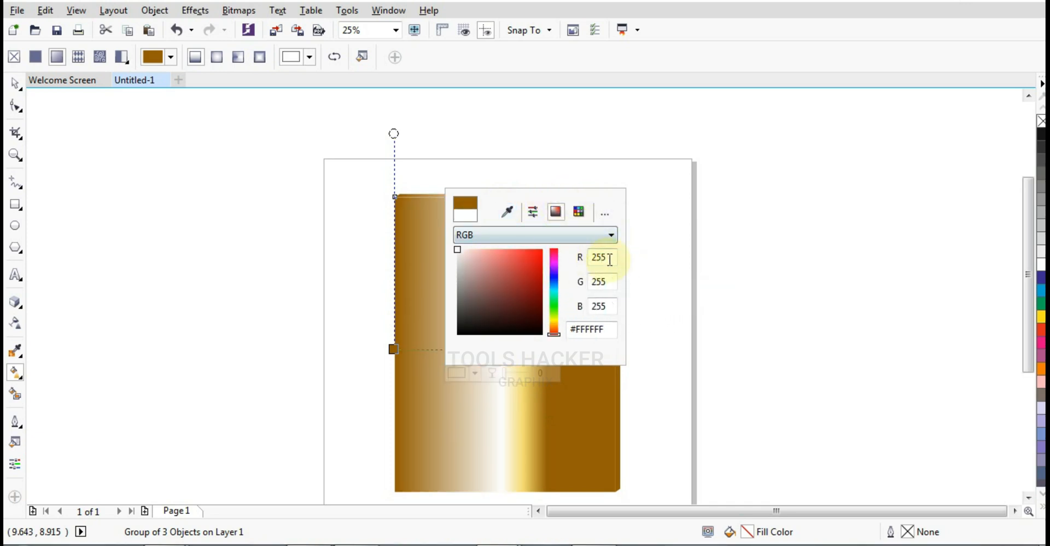
drag(609, 259, 587, 253)
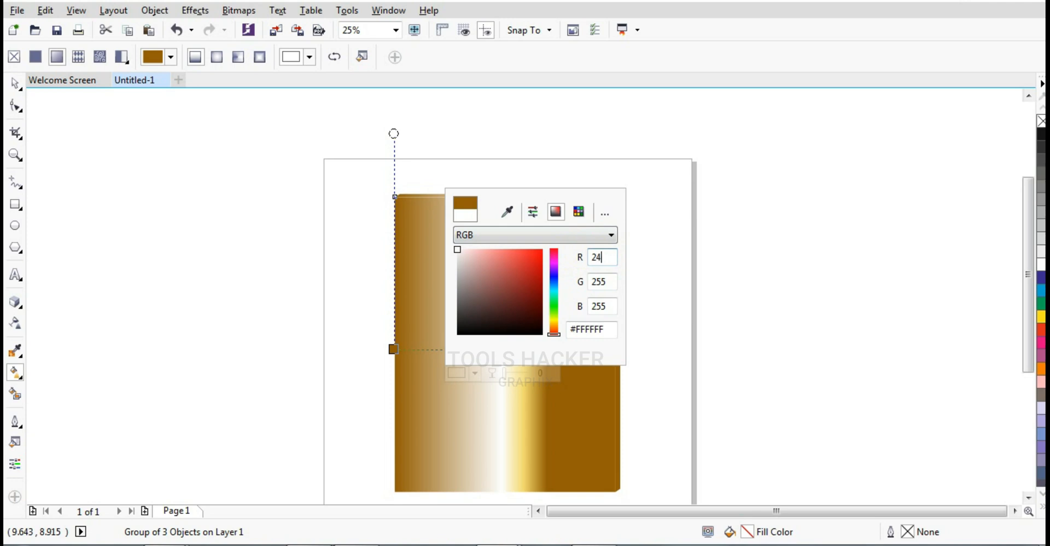
key(Tab)
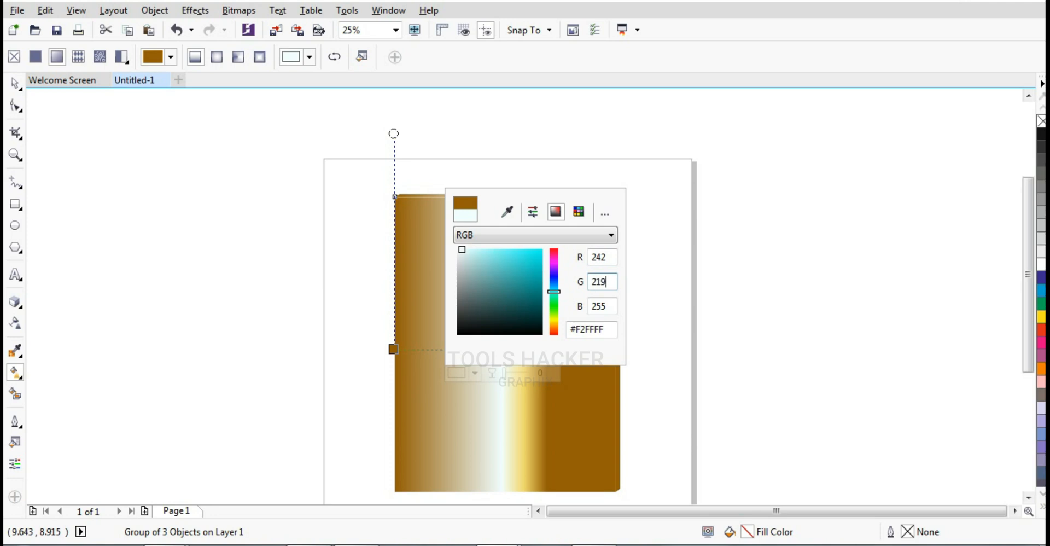
key(Tab)
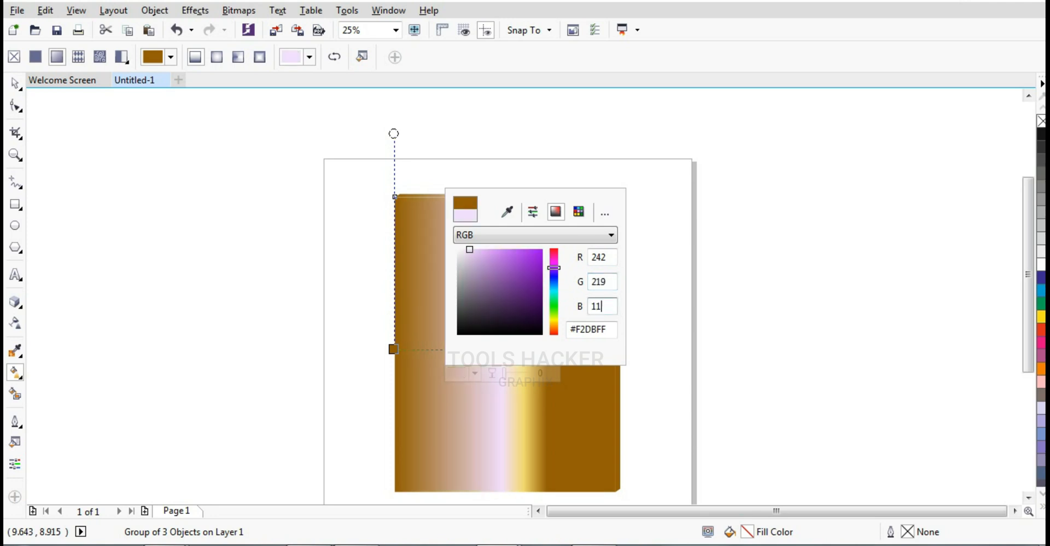
click(599, 257)
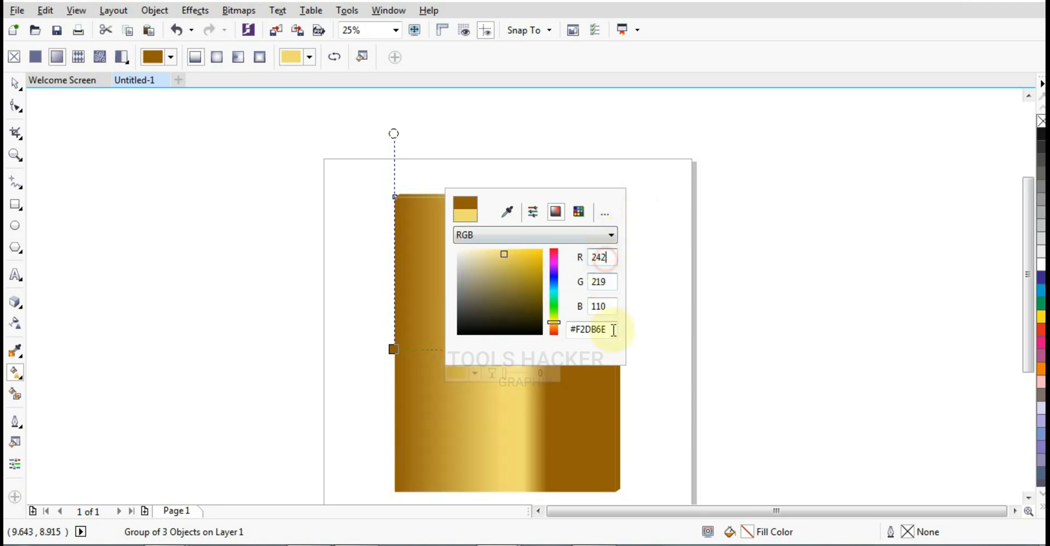
click(684, 302)
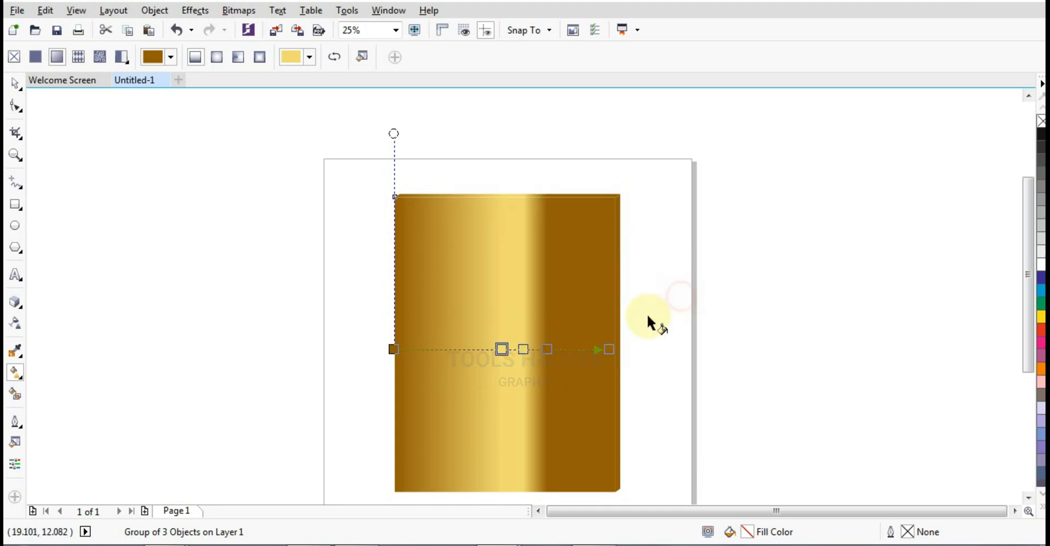
Recolour the rightmost of the three middle gradient nodes by sampling the light gold of the panel's centre with the eyedropper.
click(548, 349)
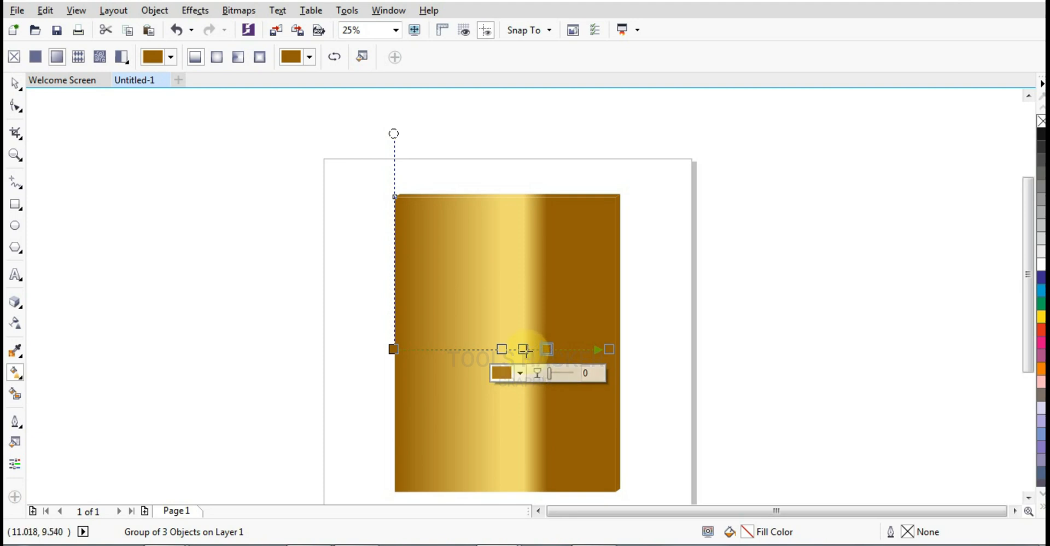
click(521, 373)
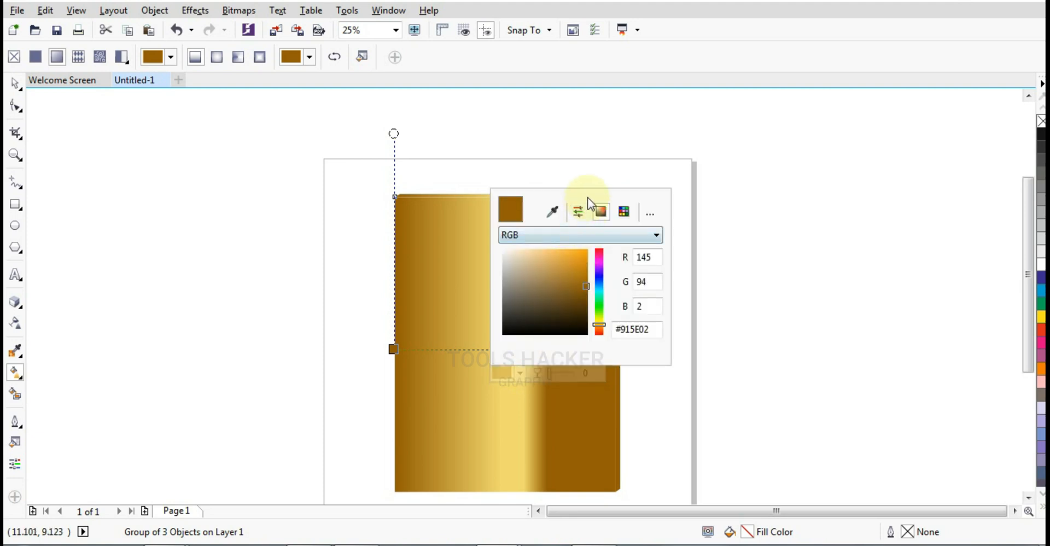
click(553, 218)
click(521, 395)
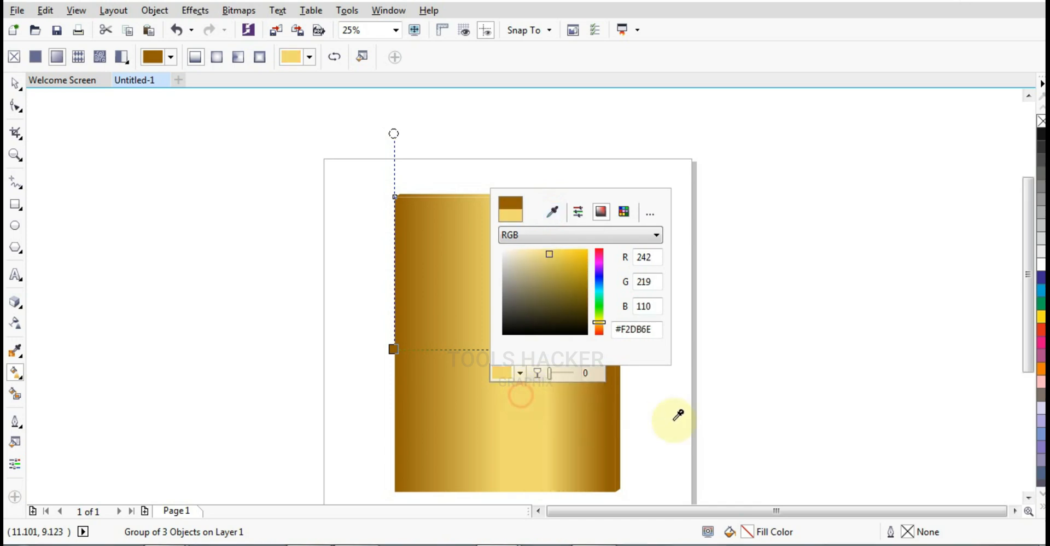
click(750, 359)
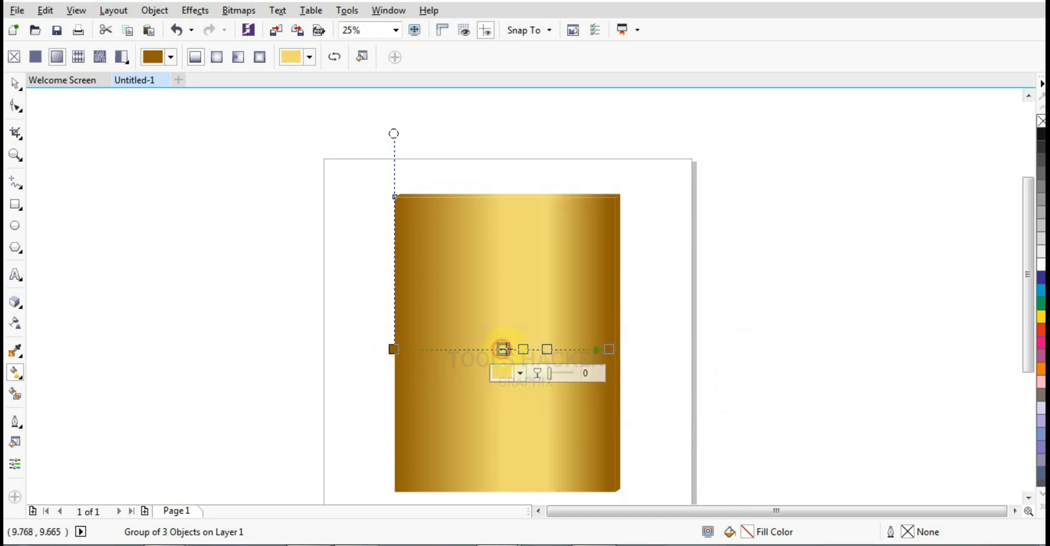
Shift the left and central light gold nodes slightly right and add a brown node just inside the gradient's left end.
double_click(504, 349)
drag(524, 349, 515, 350)
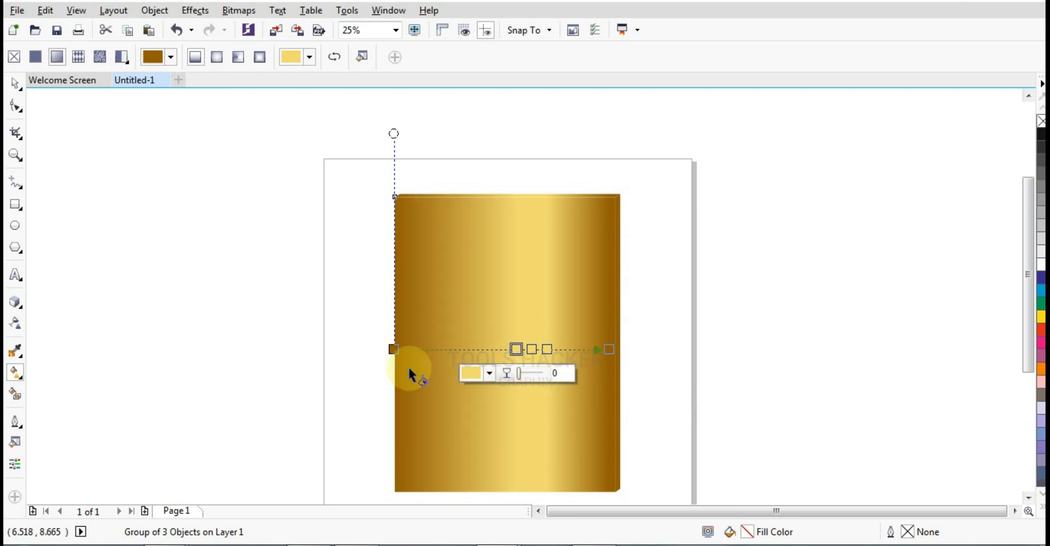
click(395, 349)
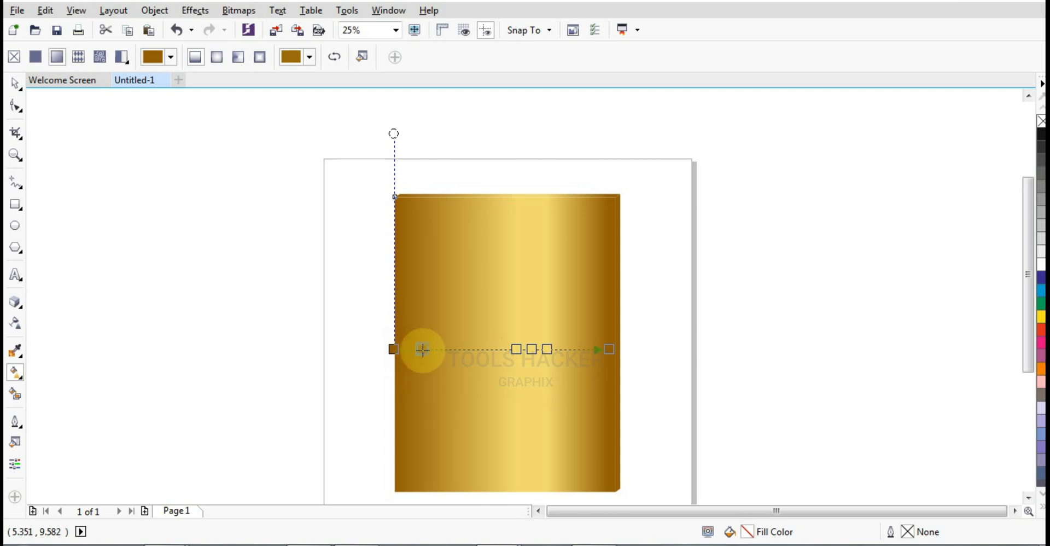
double_click(422, 349)
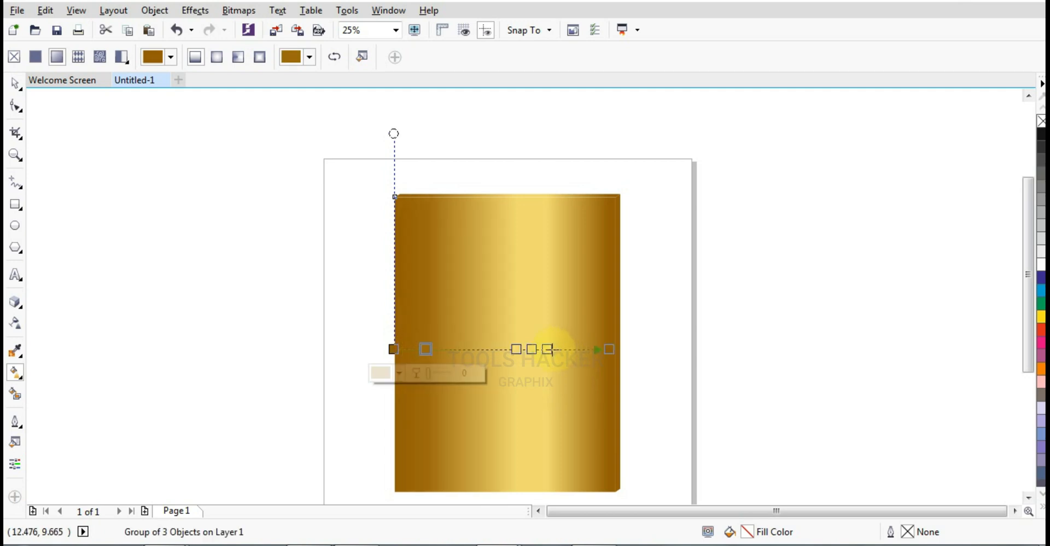
Spread the three light gold nodes slightly wider, keeping the band just right of the gradient's centre.
drag(547, 349, 514, 350)
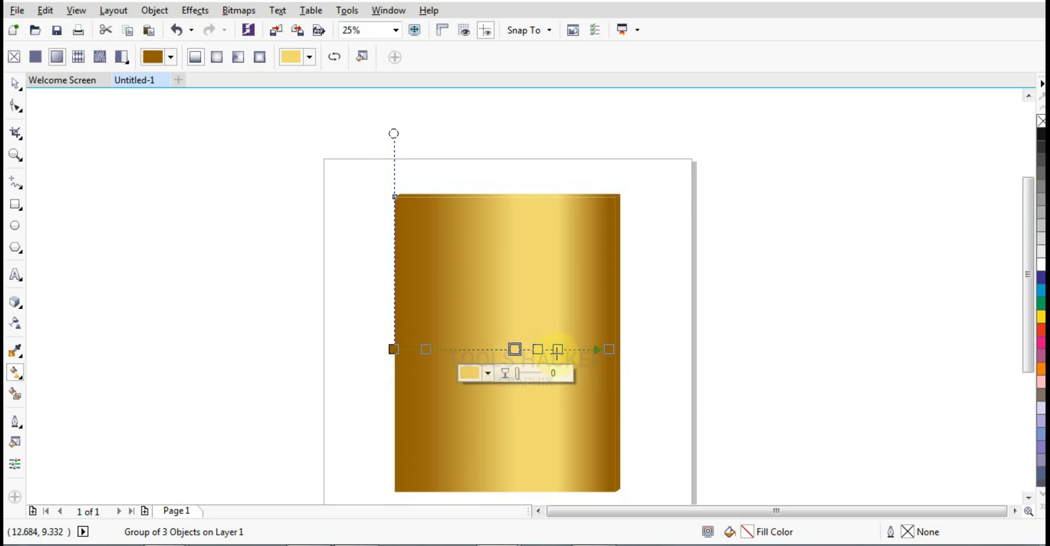
click(557, 349)
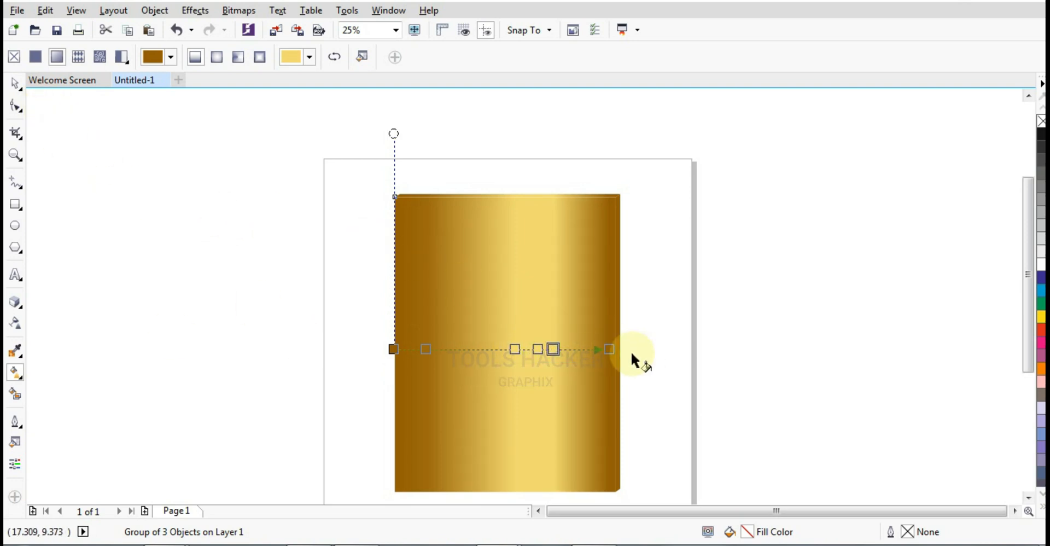
click(553, 349)
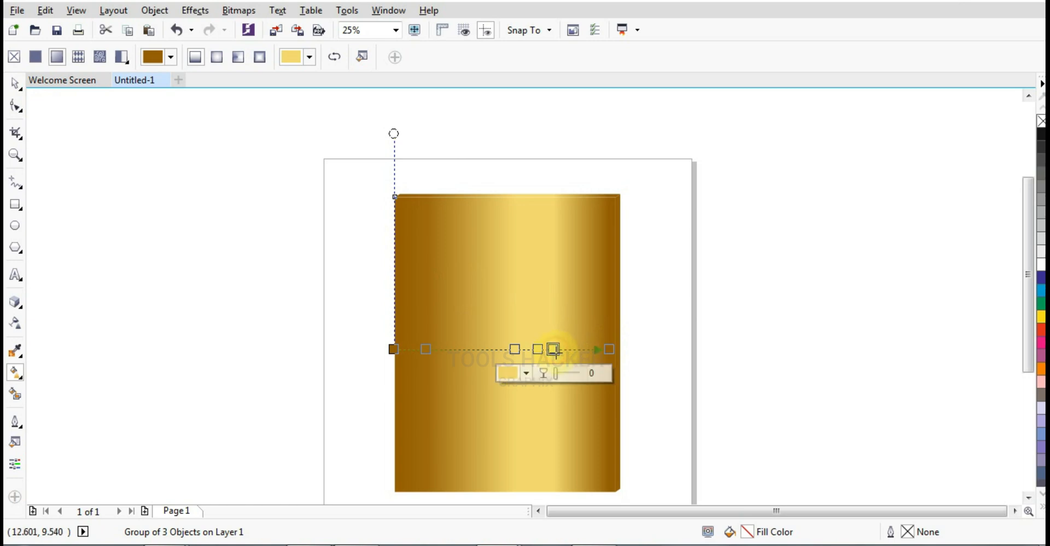
click(529, 375)
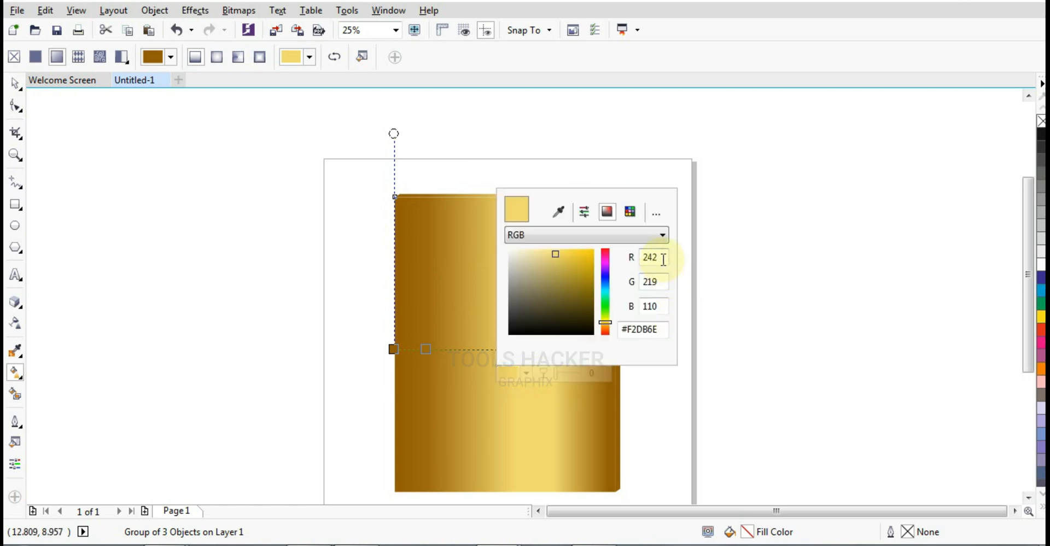
click(732, 260)
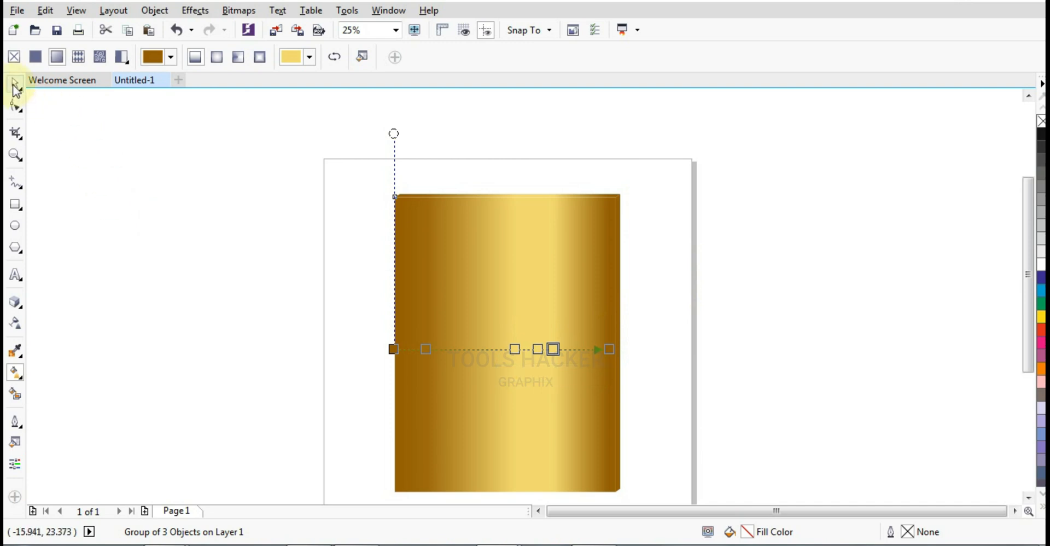
click(14, 85)
click(164, 180)
ctrl+click(494, 195)
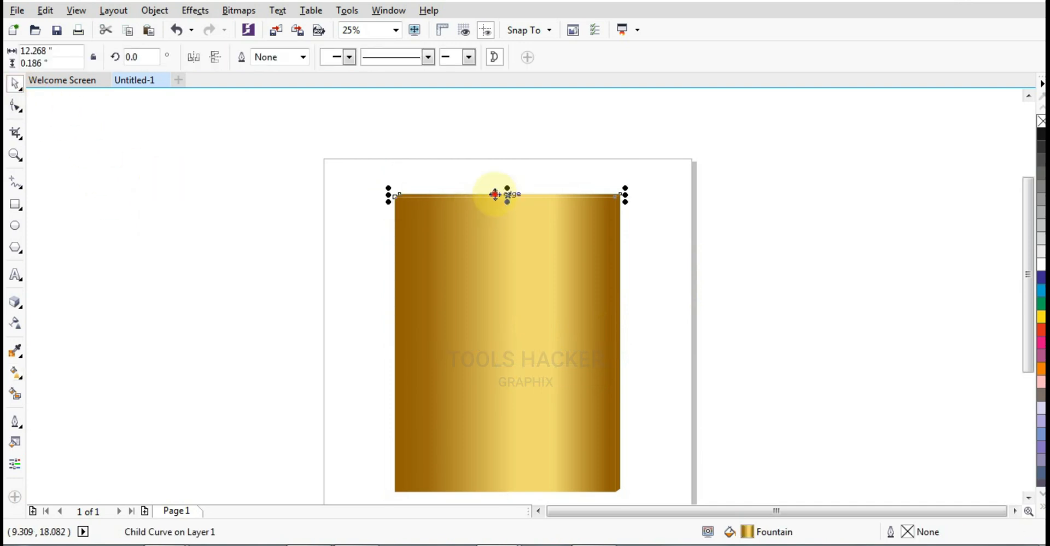
scroll(499, 195, up, 2)
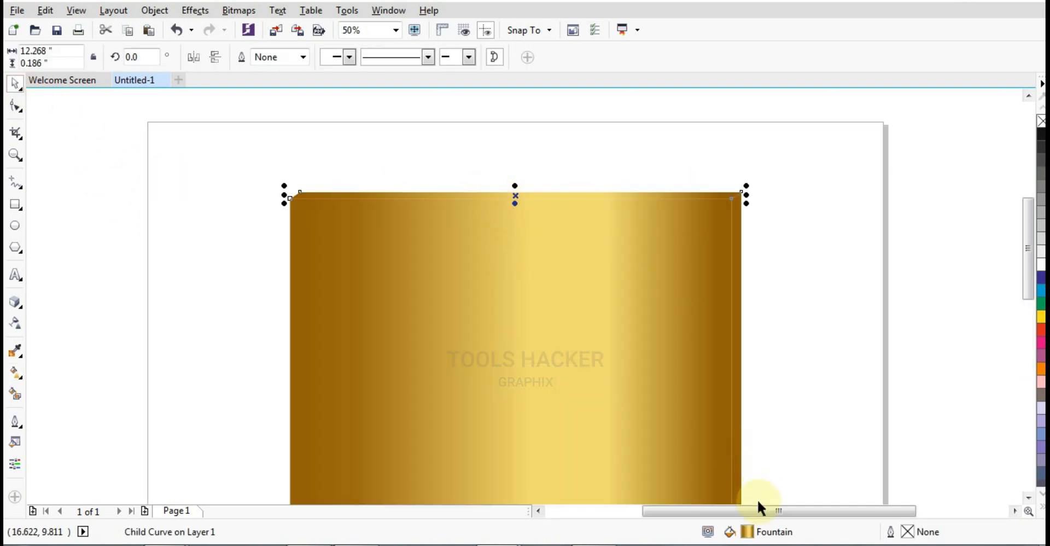
click(18, 380)
scroll(390, 282, down, 2)
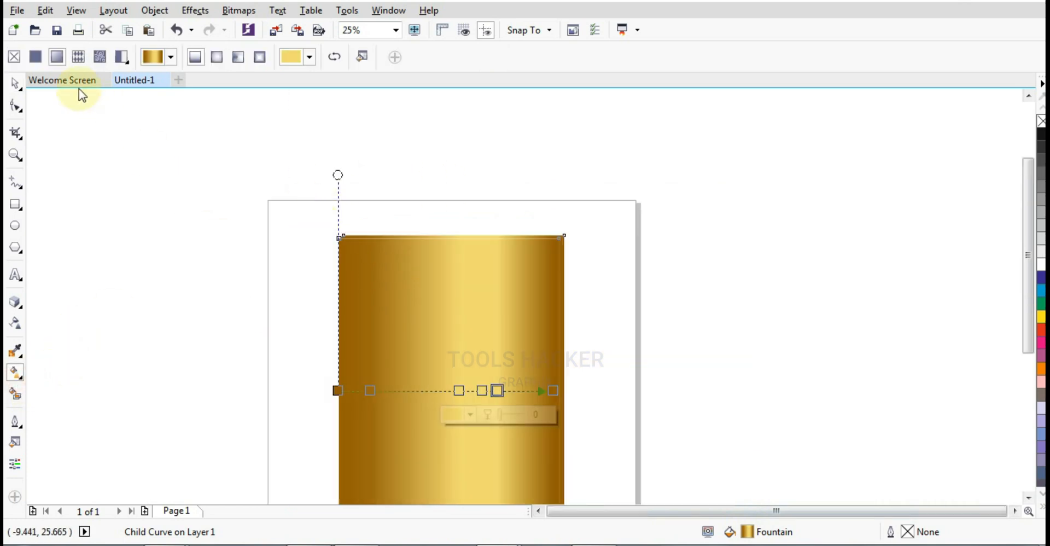
click(15, 82)
click(395, 262)
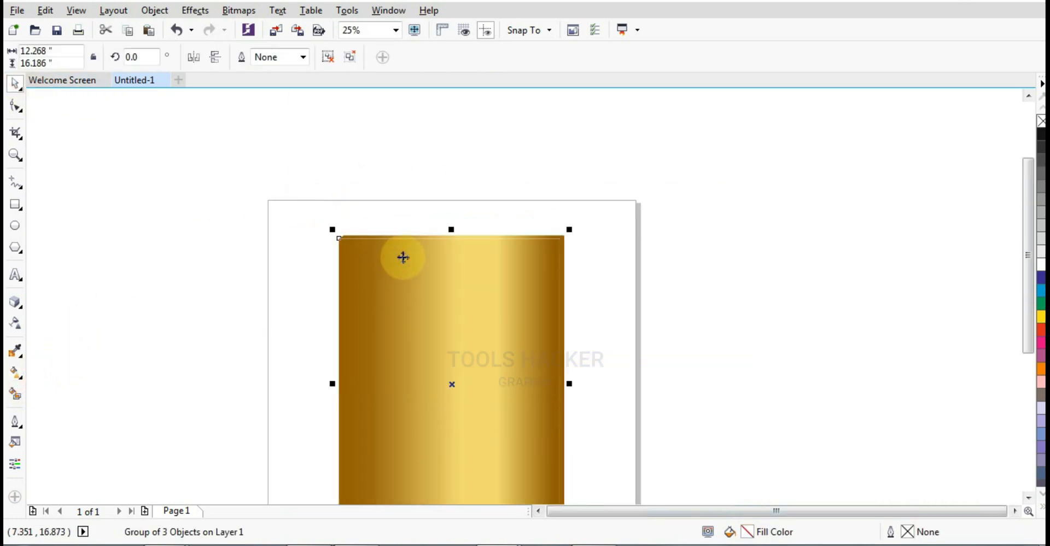
scroll(399, 249, up, 2)
scroll(396, 241, down, 2)
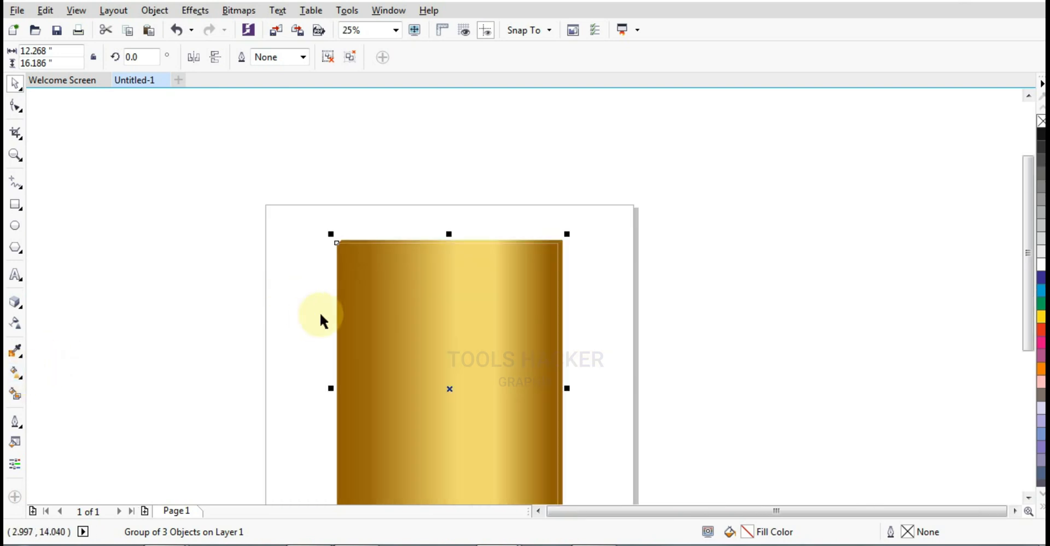
click(321, 315)
Select the panel's thin top face within the group and slant its gradient from above its left corner down to beyond its right side.
ctrl+click(349, 244)
key(shift+F2)
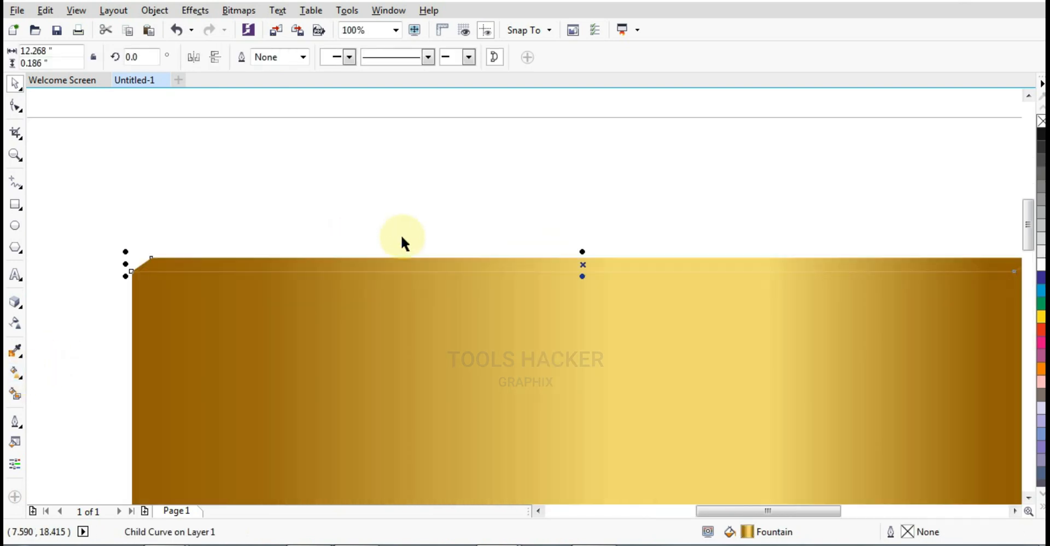
click(18, 375)
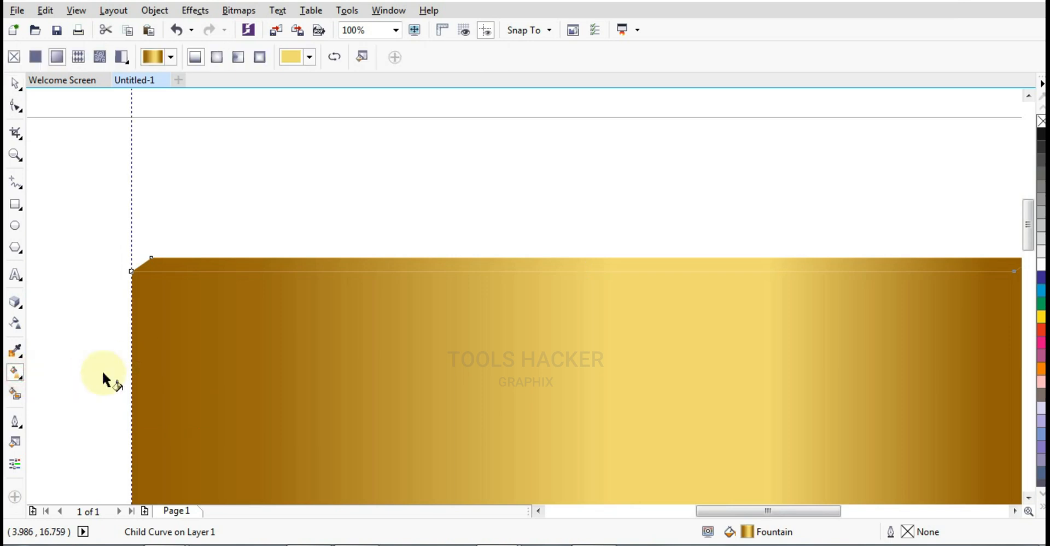
scroll(147, 368, down, 2)
scroll(148, 368, down, 3)
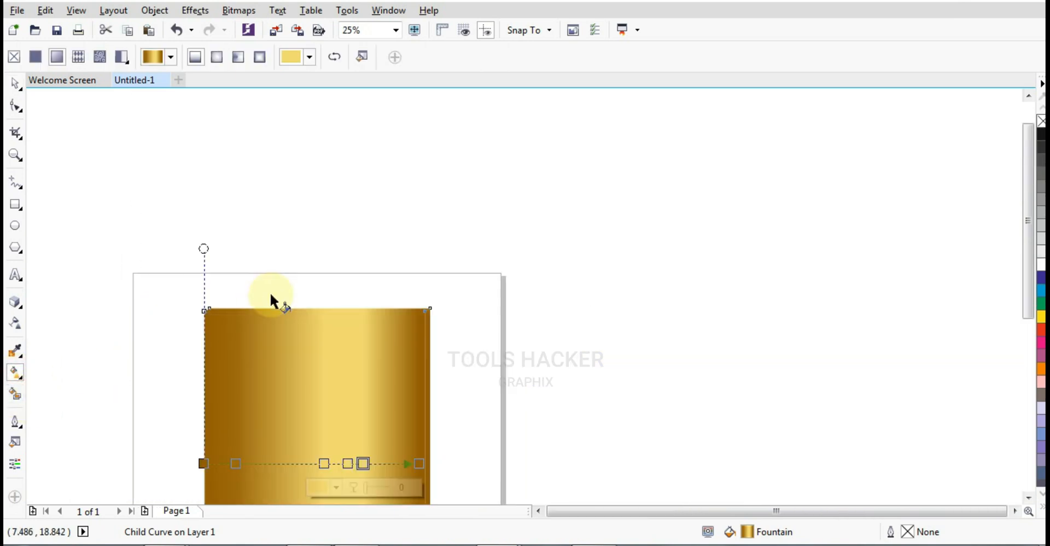
drag(203, 464, 191, 297)
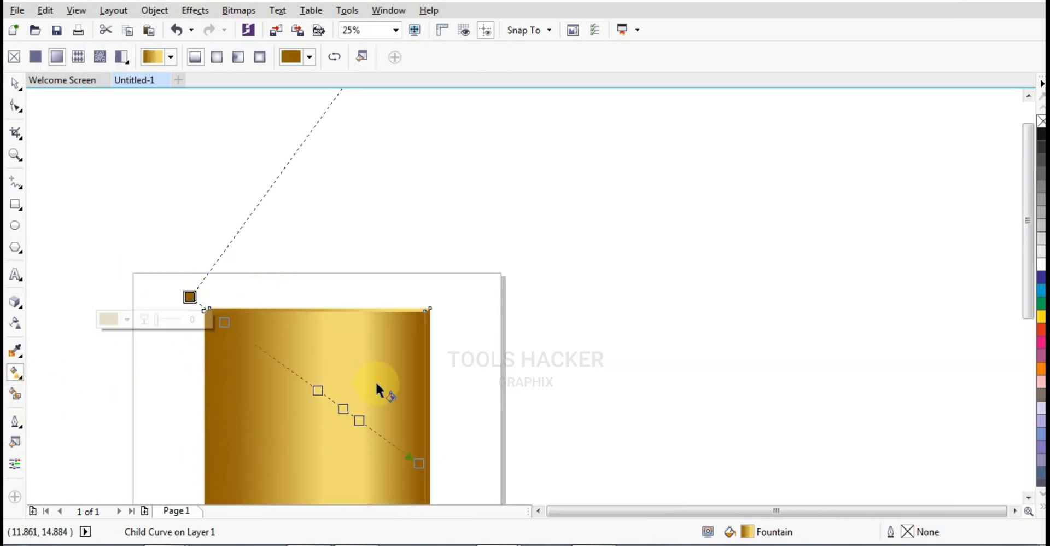
drag(419, 464, 500, 368)
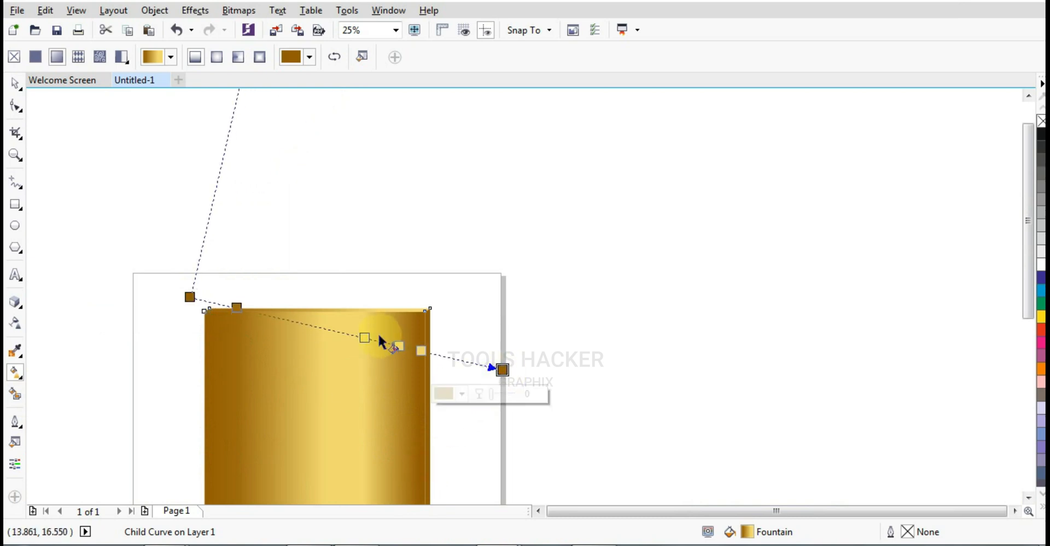
Extend the top face's gradient start farther up and left, and pull its end node in to just past the right edge.
scroll(393, 340, up, 1)
scroll(417, 341, down, 1)
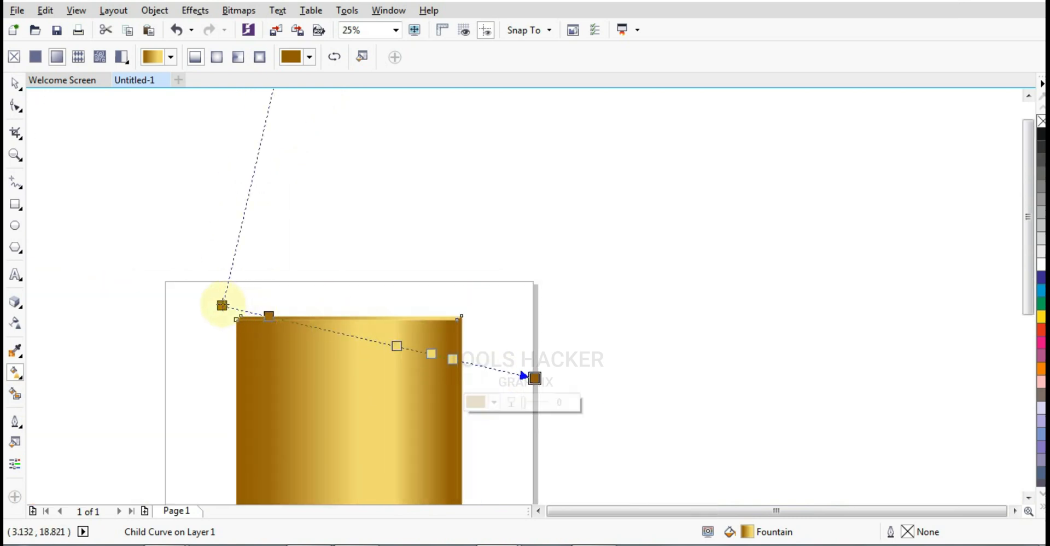
drag(222, 305, 101, 243)
scroll(432, 346, up, 1)
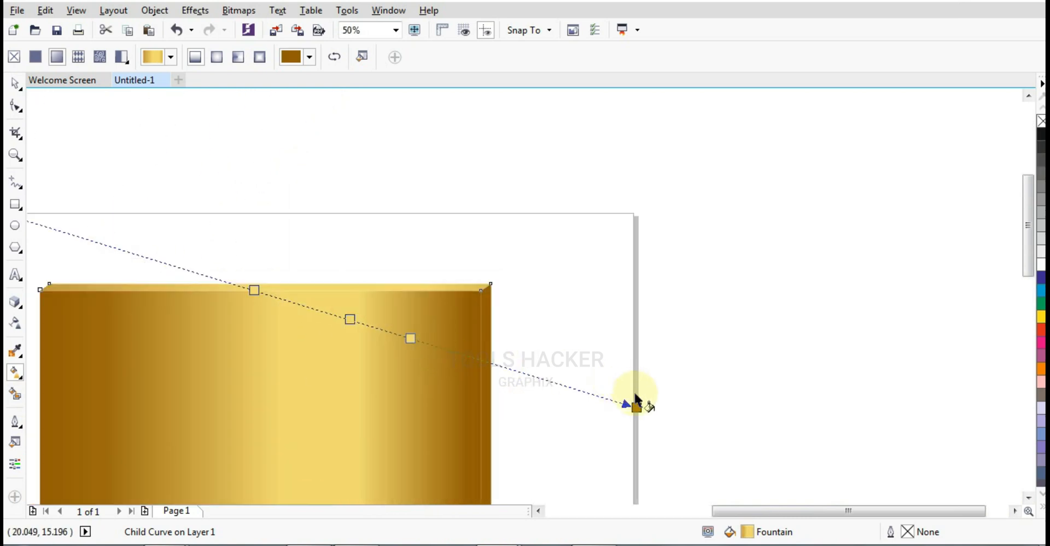
drag(636, 403, 504, 322)
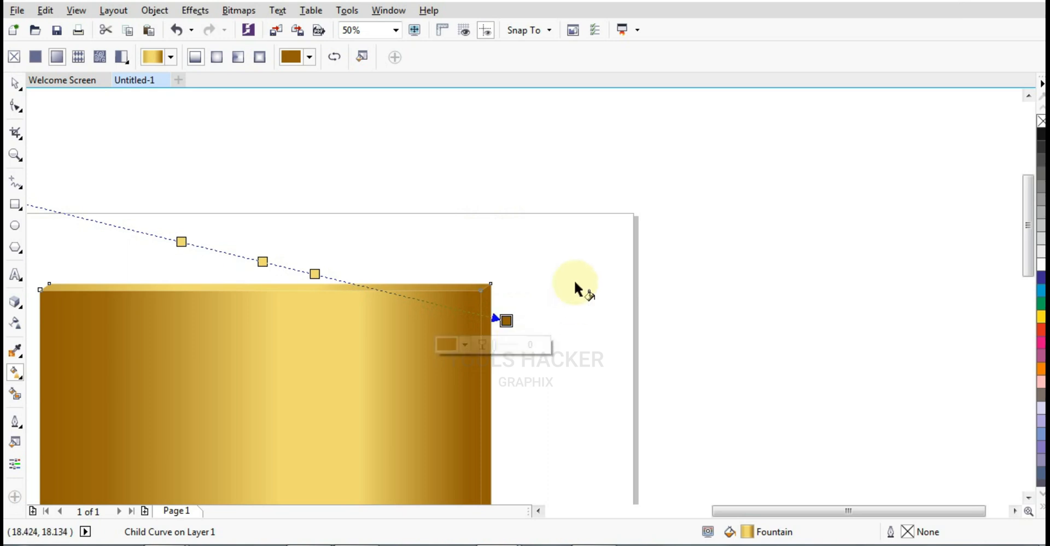
Select the panel's thin right side face and slant its gradient from the front's upper right area down to beyond the right edge.
click(549, 268)
scroll(549, 268, down, 1)
click(520, 336)
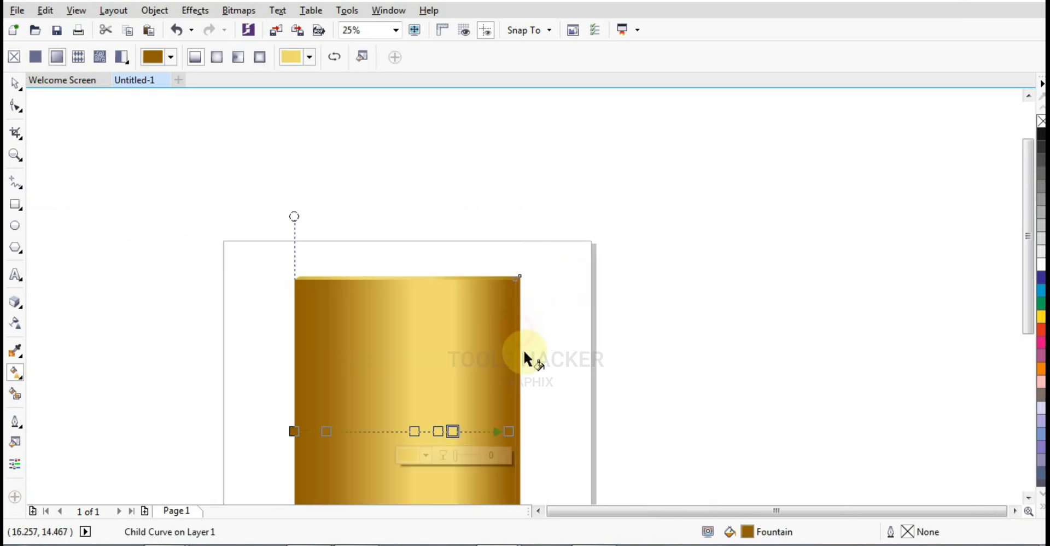
drag(516, 429, 545, 501)
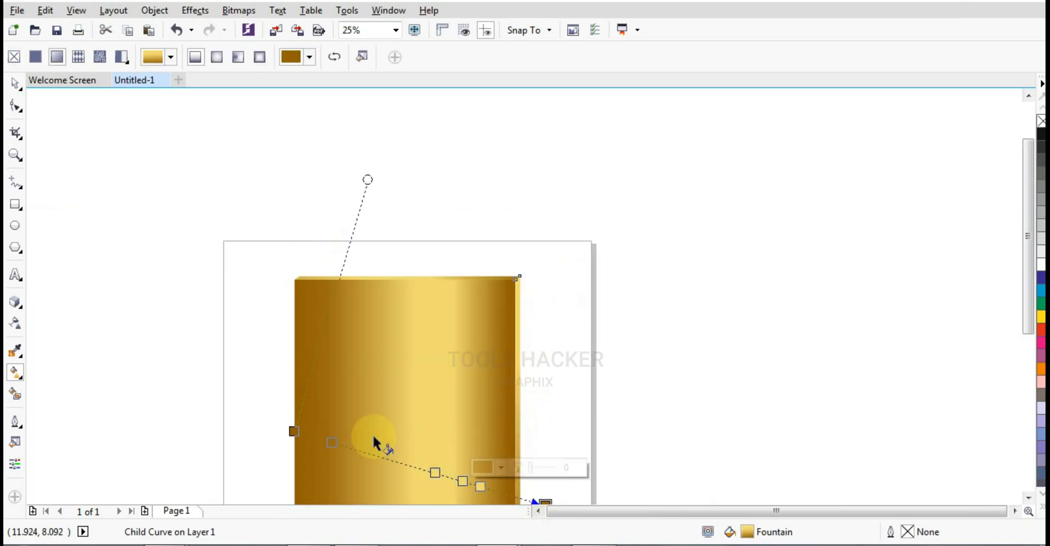
drag(294, 432, 450, 300)
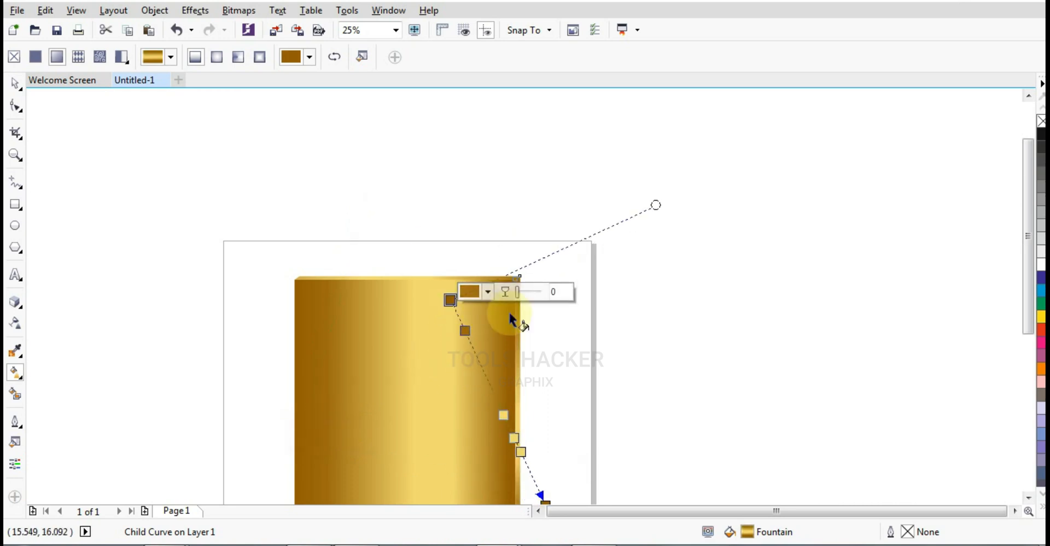
Extend the side face's gradient start up above the panel's top edge and its end slightly farther down outside the right edge.
click(465, 331)
click(455, 311)
drag(423, 261, 417, 251)
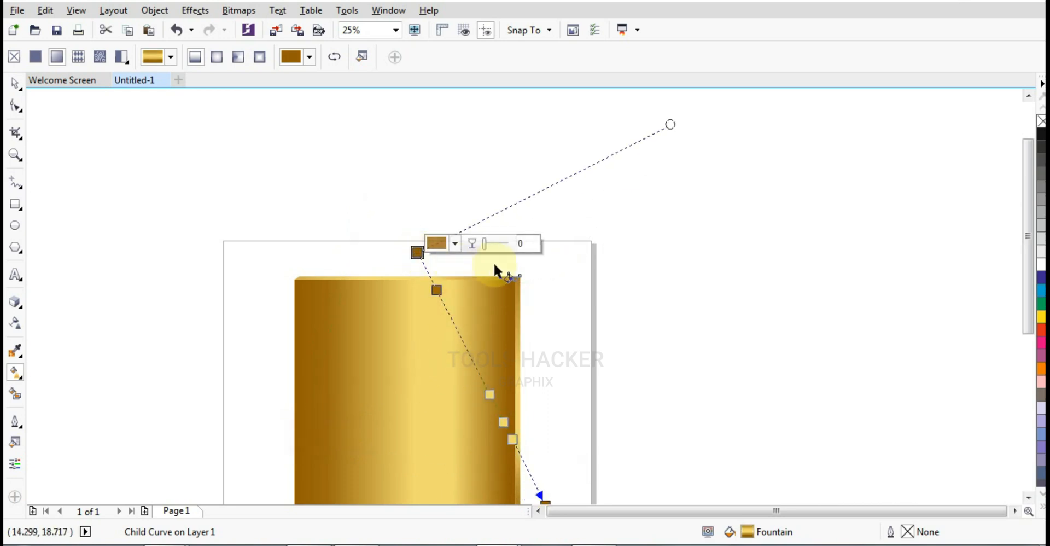
scroll(529, 258, down, 1)
scroll(548, 377, up, 1)
drag(526, 381, 530, 411)
click(15, 83)
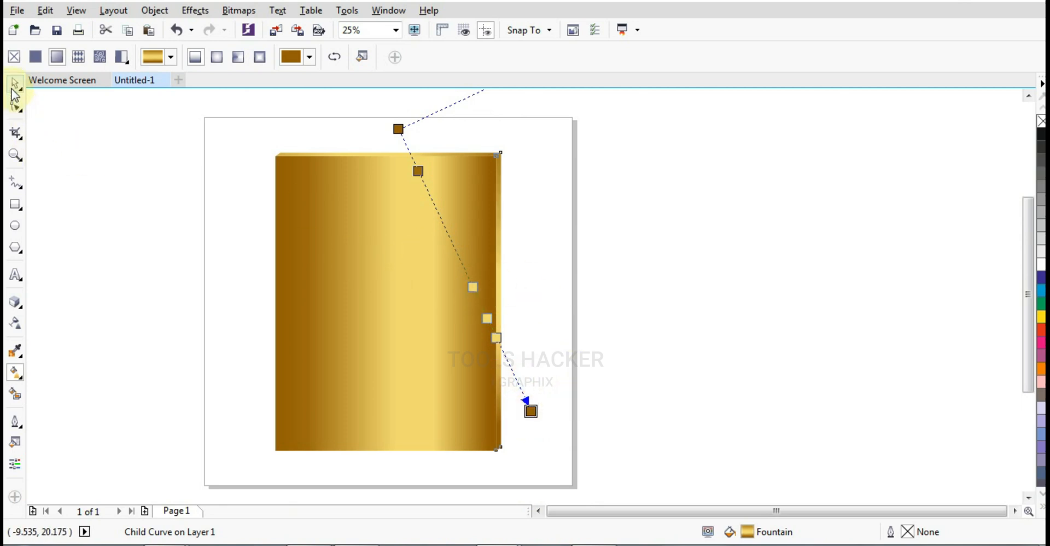
scroll(330, 218, down, 1)
click(474, 234)
Draw a rectangle about 5.7 by 3.7 inches on the upper middle of the panel's front.
scroll(511, 247, down, 1)
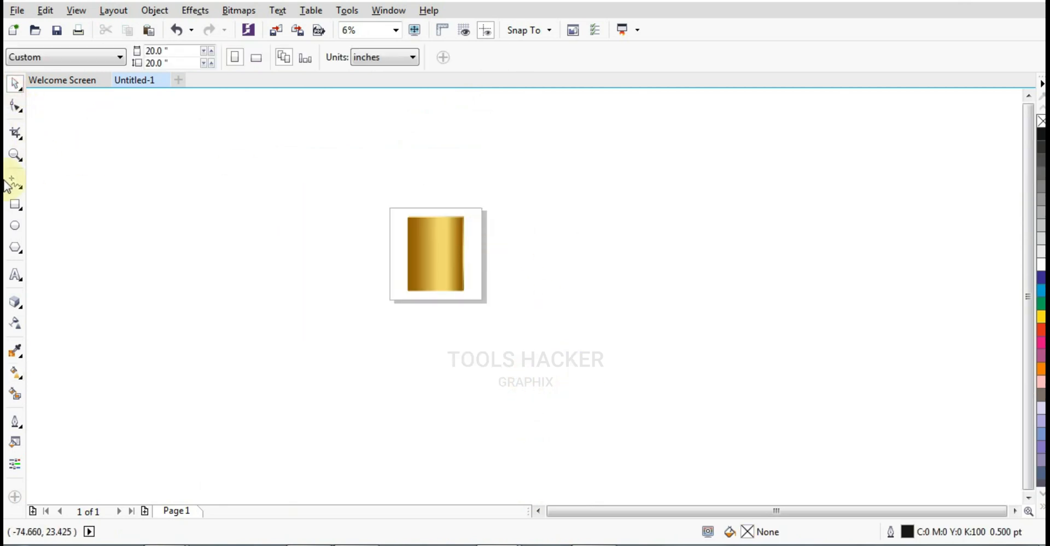
click(13, 157)
drag(378, 204, 494, 302)
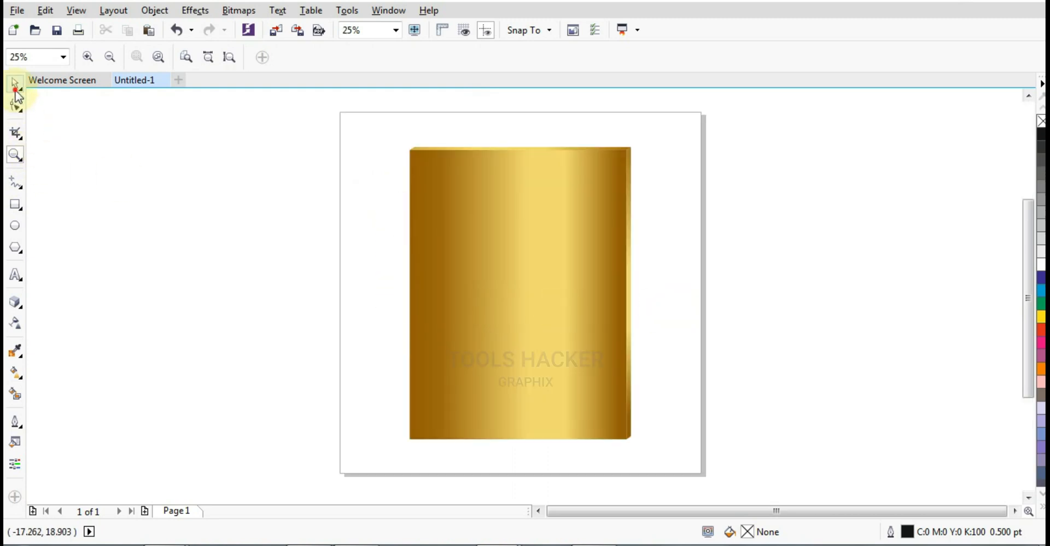
click(15, 88)
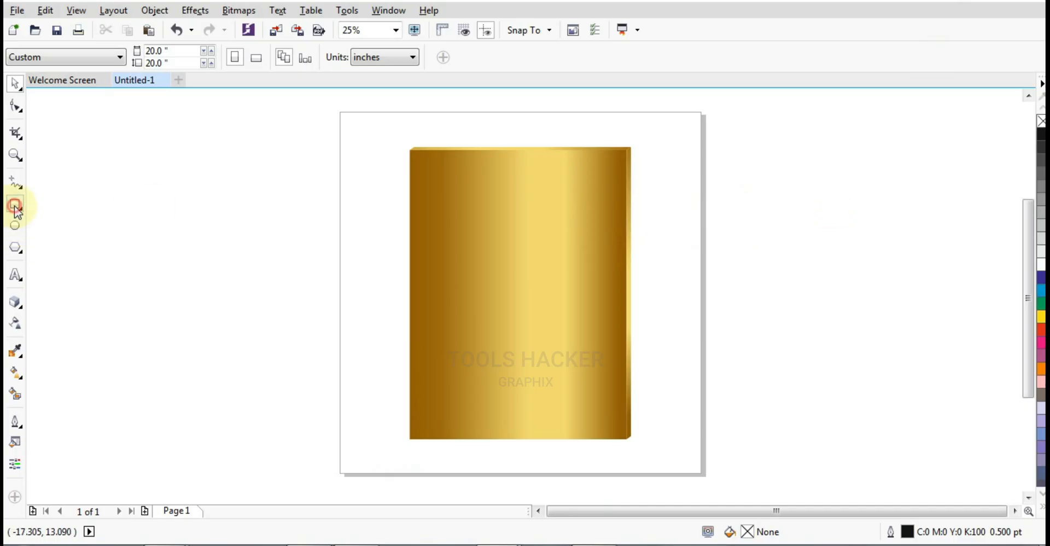
click(15, 206)
drag(462, 219, 566, 287)
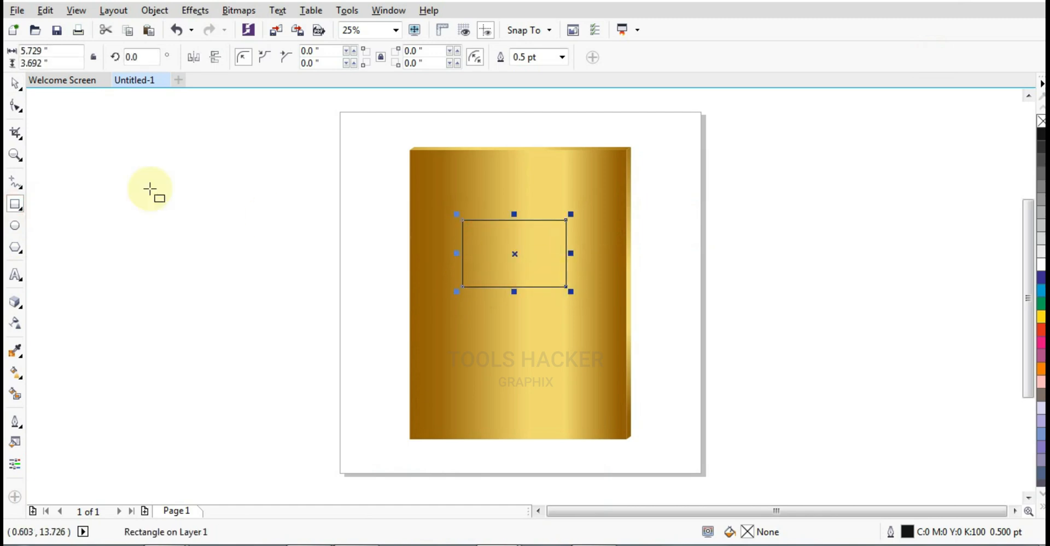
Round all four corners of the rectangle to a radius of about 0.454 inches.
click(16, 106)
scroll(471, 235, up, 2)
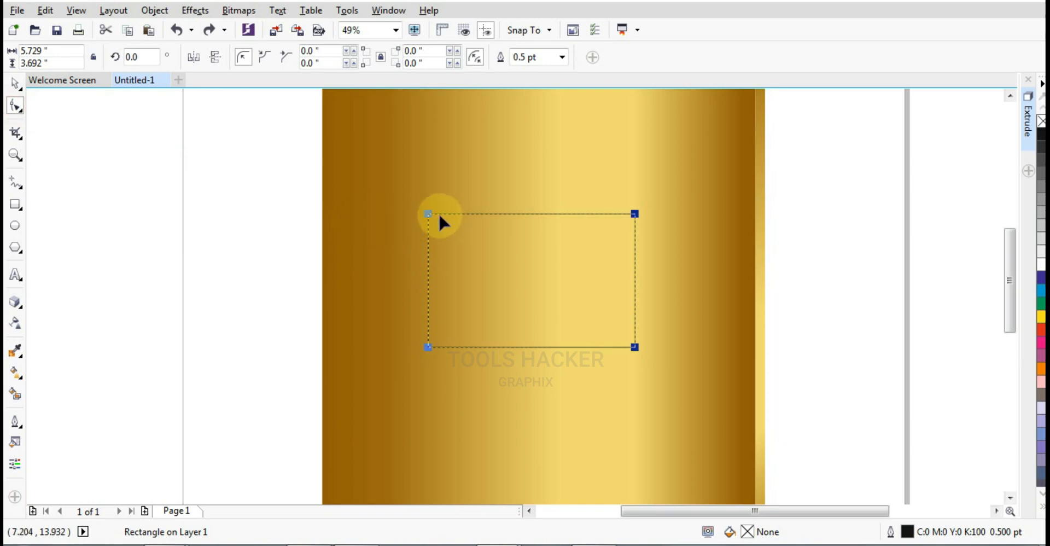
scroll(454, 229, down, 2)
scroll(454, 228, up, 2)
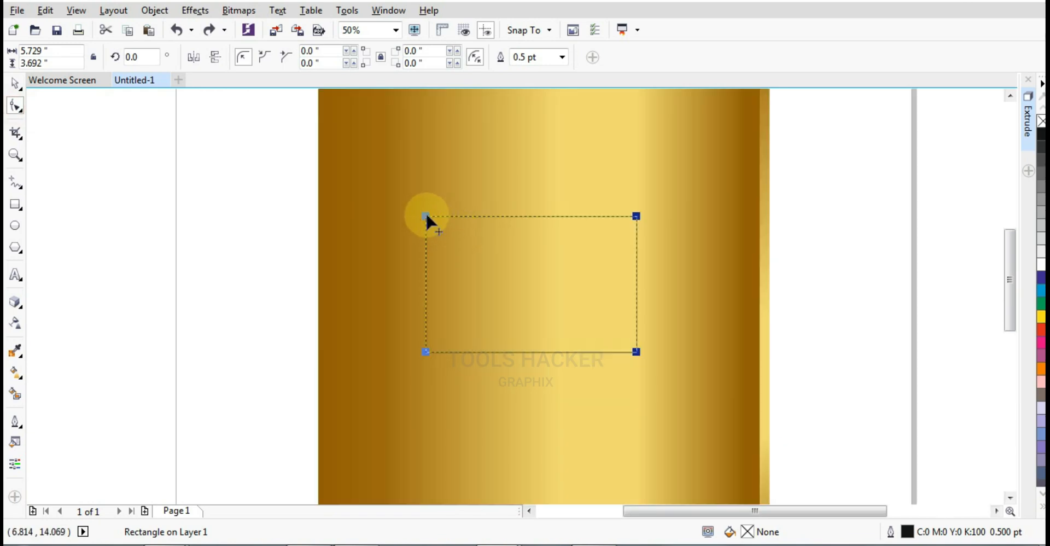
drag(426, 215, 423, 231)
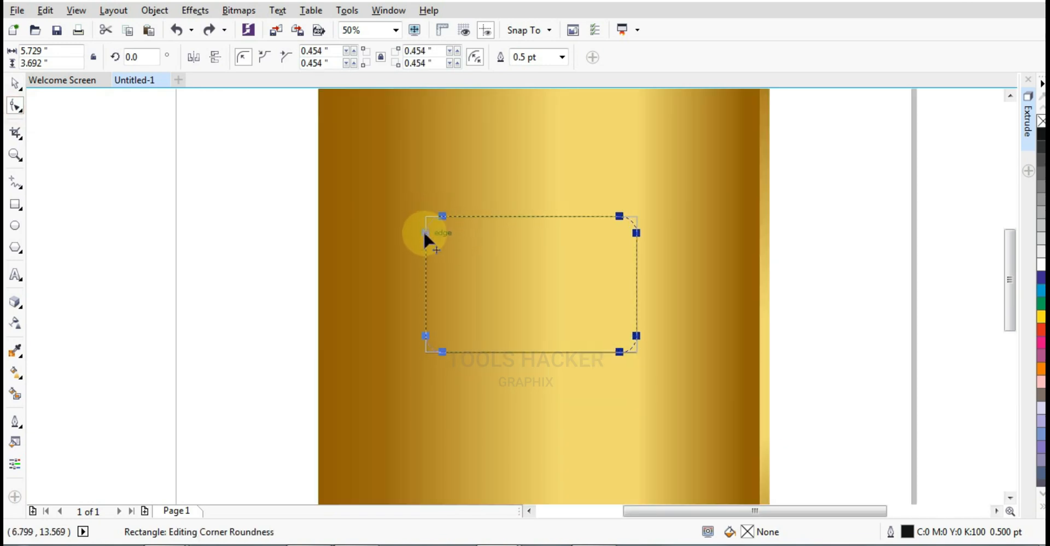
click(17, 82)
Add a new envelope in Single Arc mode to the rounded rectangle.
click(196, 10)
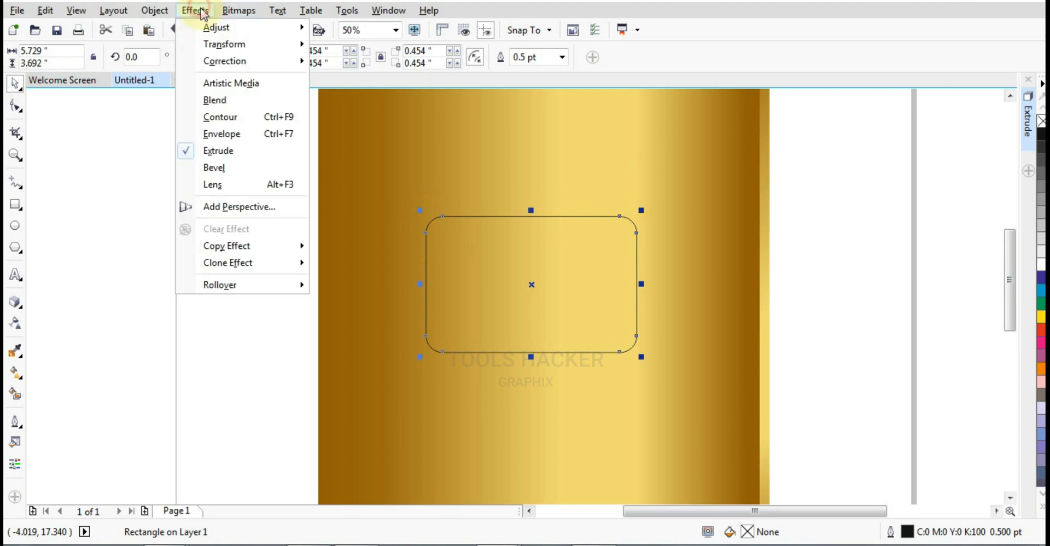
click(221, 134)
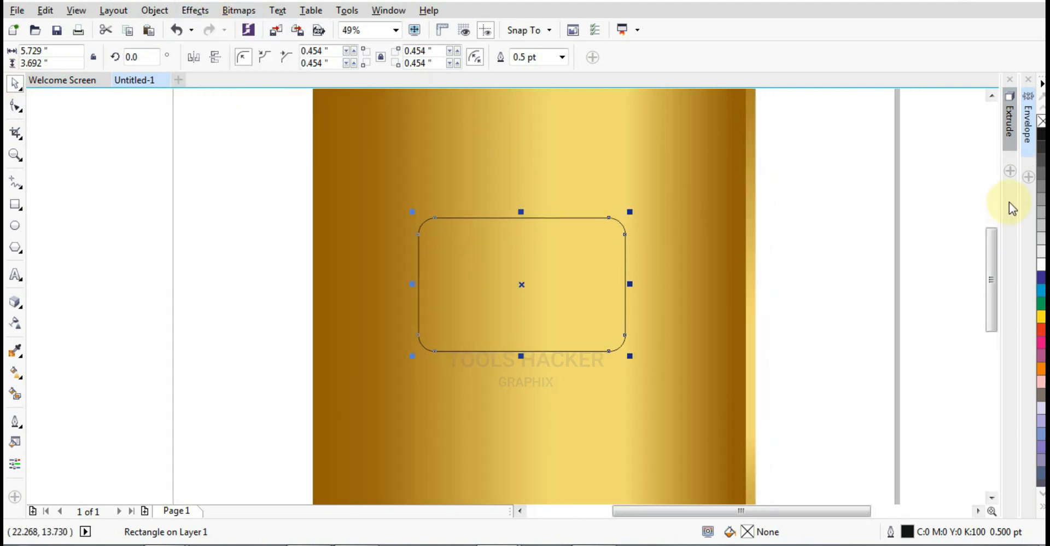
click(1018, 142)
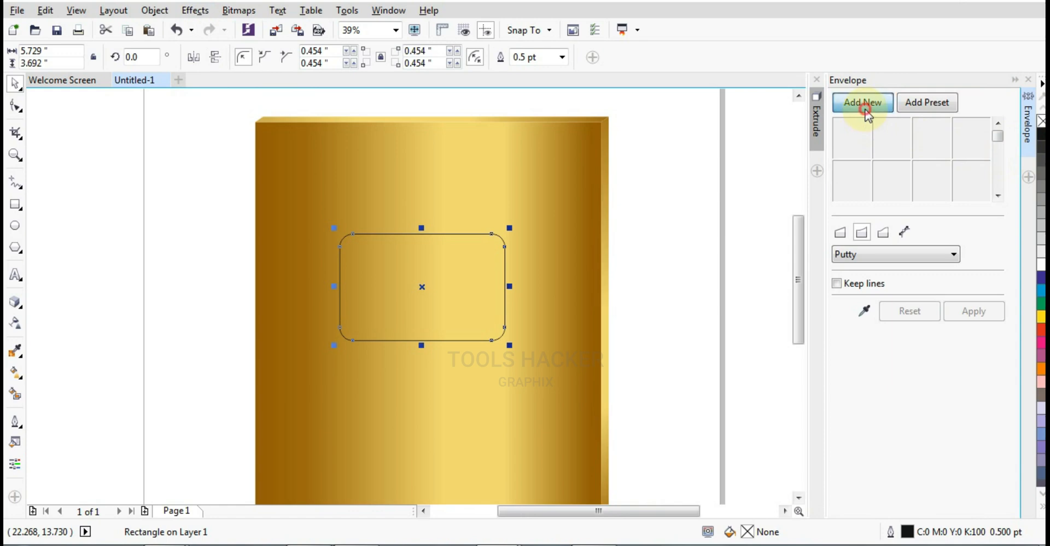
click(864, 109)
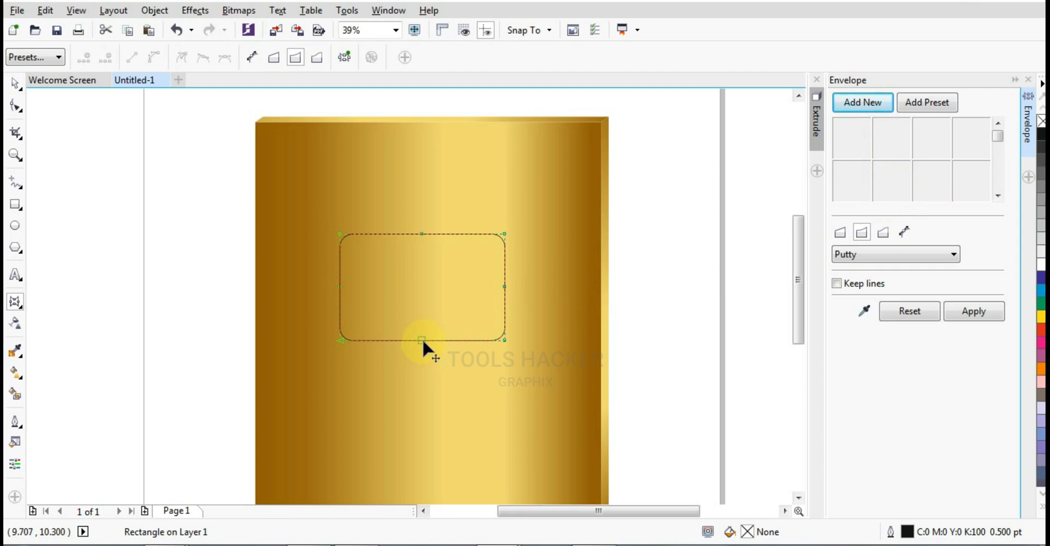
click(862, 234)
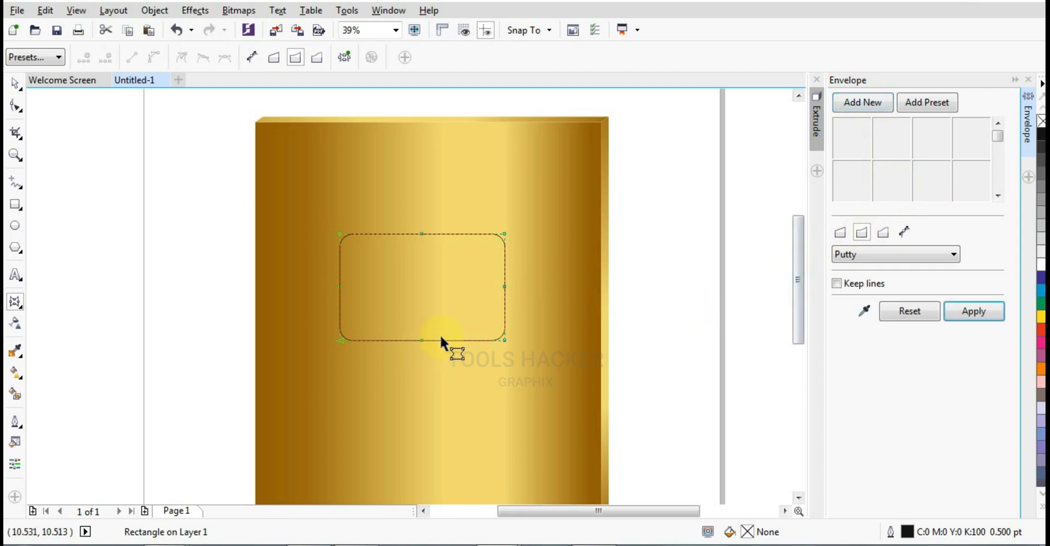
Bow all four sides of the enveloped rectangle slightly outward, to an overall size of about 6.0 by 4.1 inches.
drag(423, 339, 424, 348)
scroll(419, 345, up, 2)
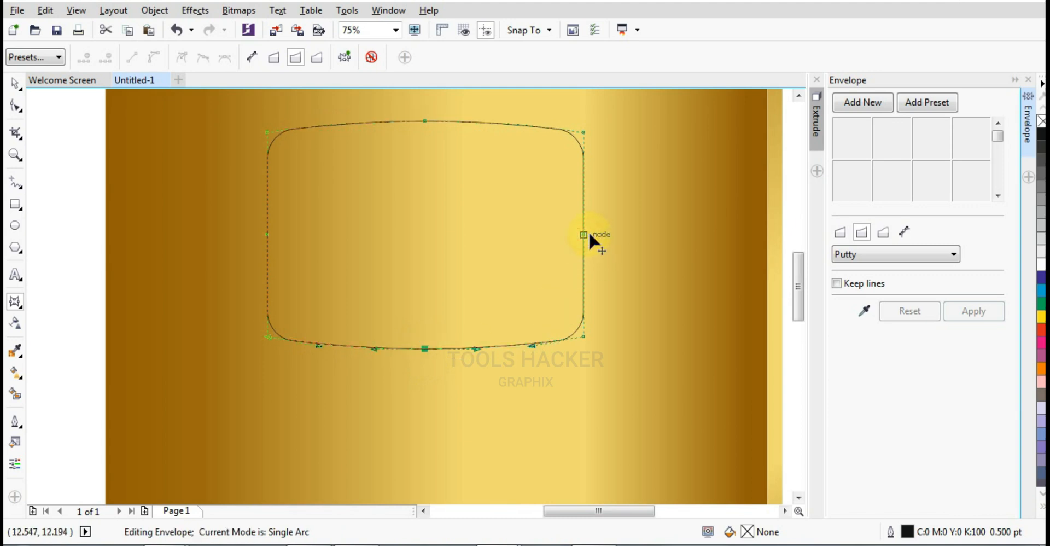
drag(589, 234, 589, 235)
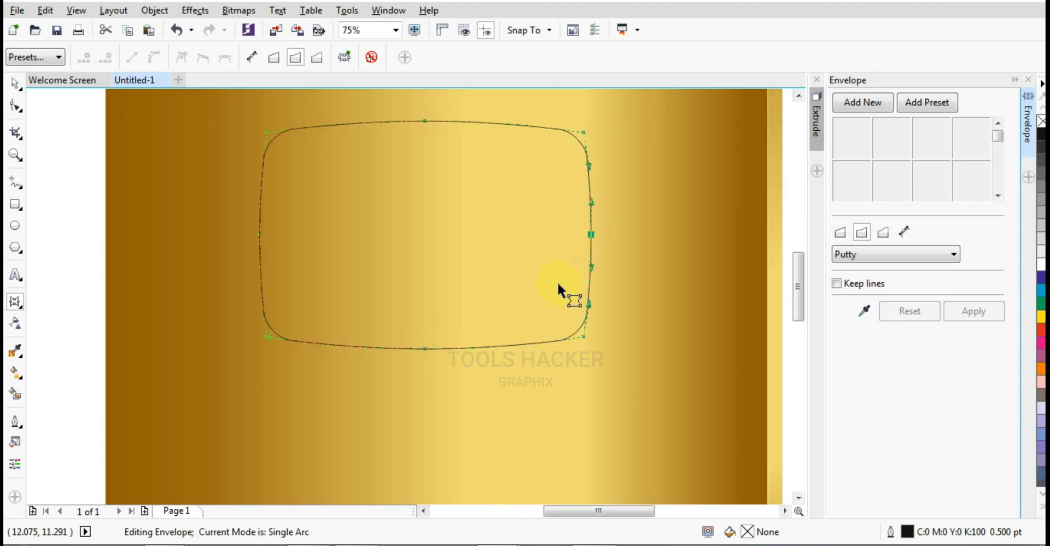
scroll(495, 285, down, 1)
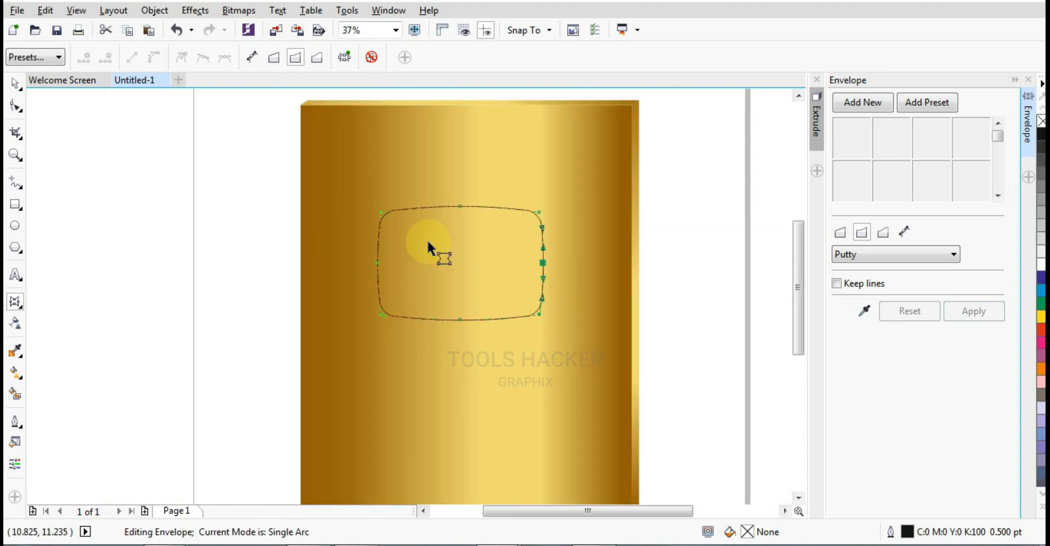
click(14, 85)
Move the bowed rectangle off the panel to its left and place a duplicate directly below it.
drag(462, 278, 241, 272)
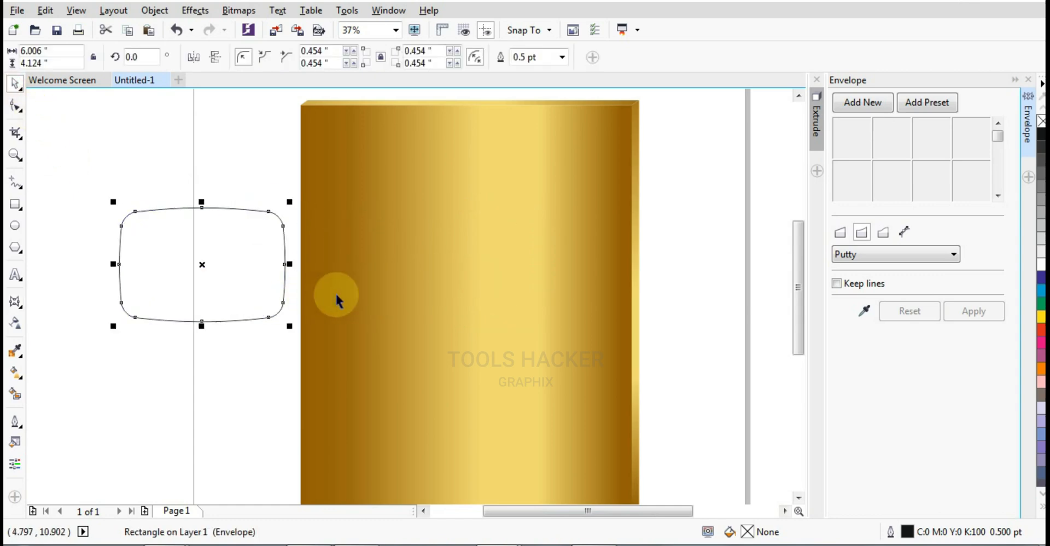
click(337, 300)
scroll(307, 289, down, 1)
scroll(306, 288, up, 1)
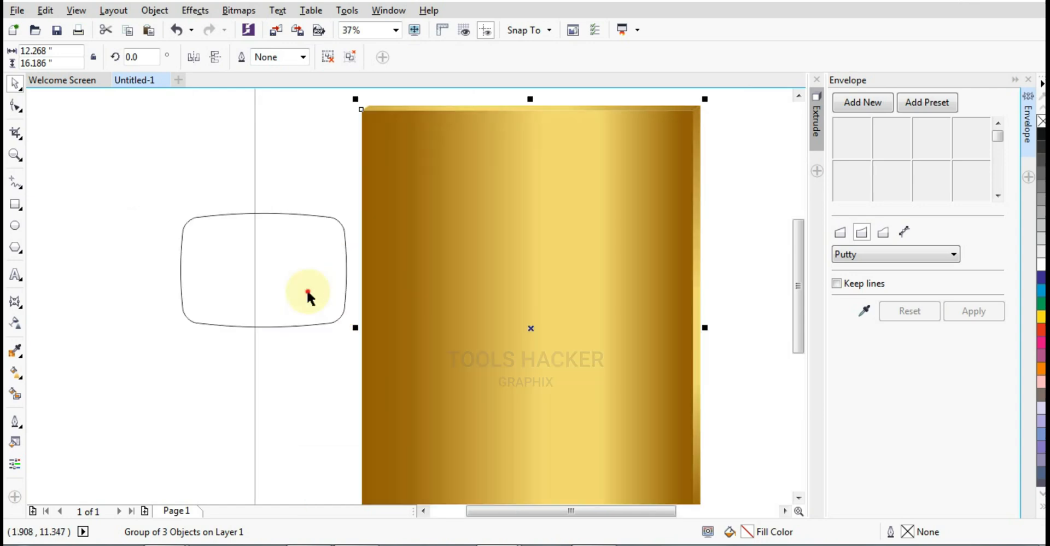
drag(307, 293, 314, 285)
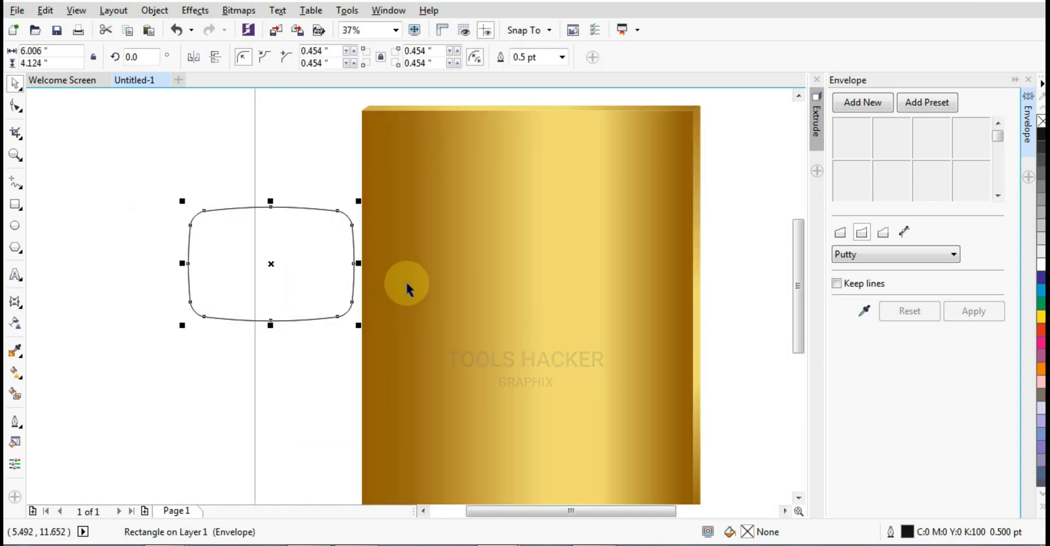
drag(302, 270, 296, 397)
Copy the gold gradient of the panel's front face onto the lower bowed rectangle and shift that rectangle slightly left.
click(446, 375)
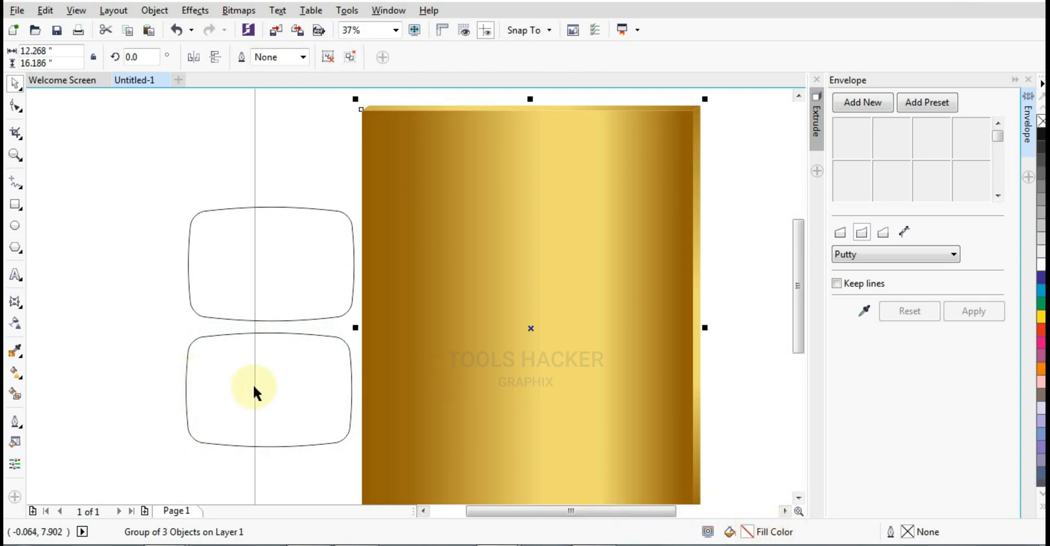
ctrl+click(410, 386)
drag(747, 531, 271, 393)
click(294, 408)
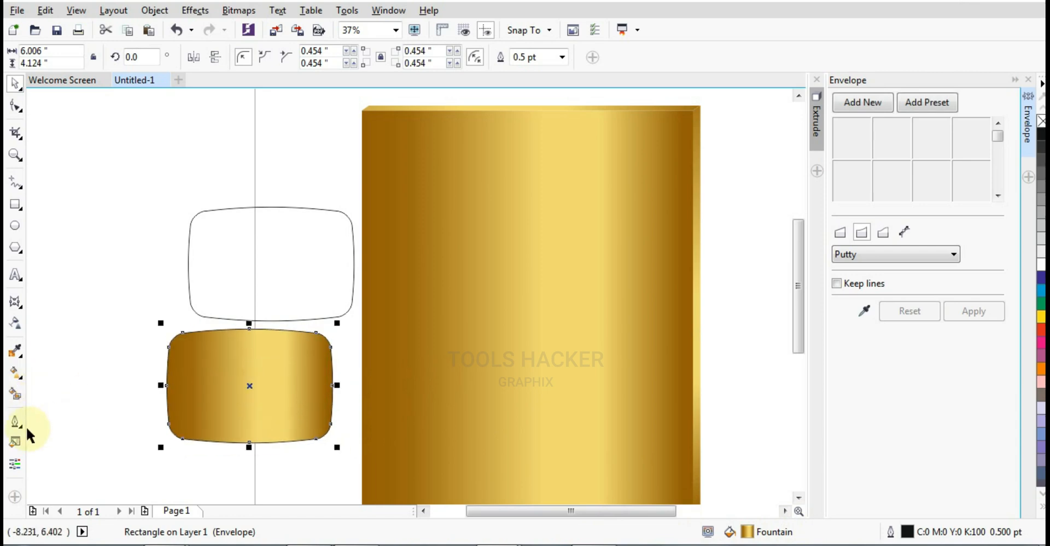
Slant the lower shape's gradient from outside its upper left corner down to its lower right corner.
click(15, 392)
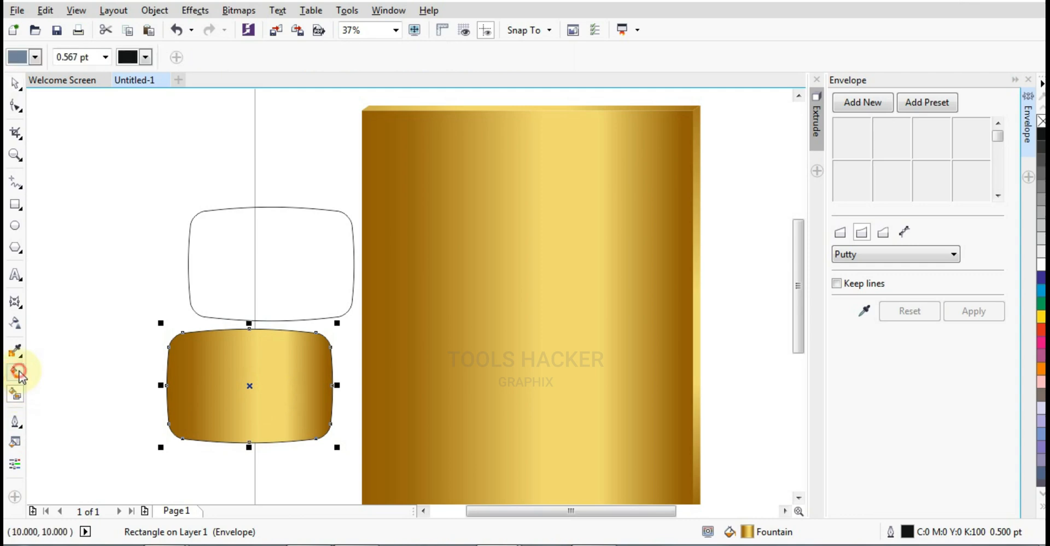
click(17, 373)
drag(167, 386, 123, 318)
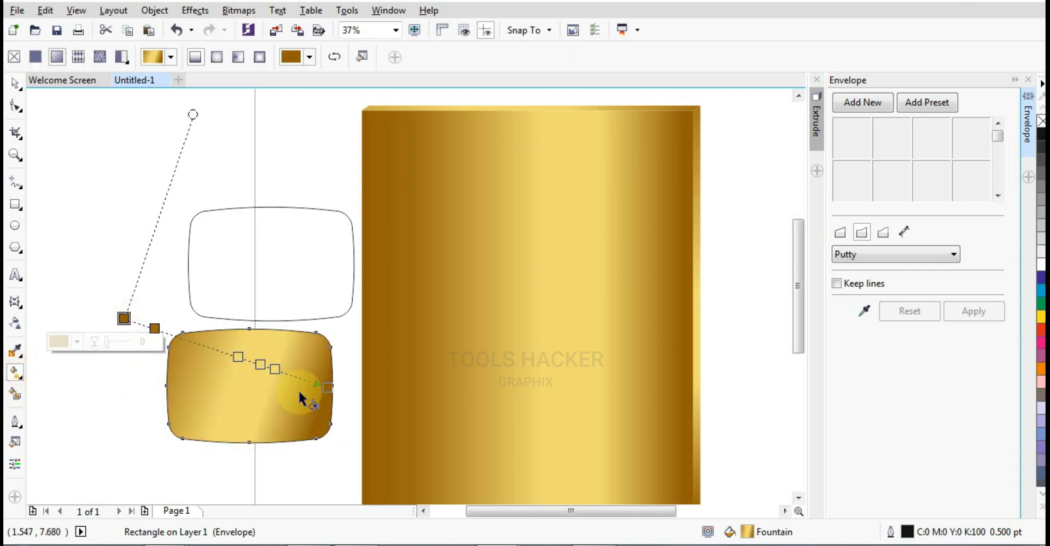
drag(322, 390, 325, 432)
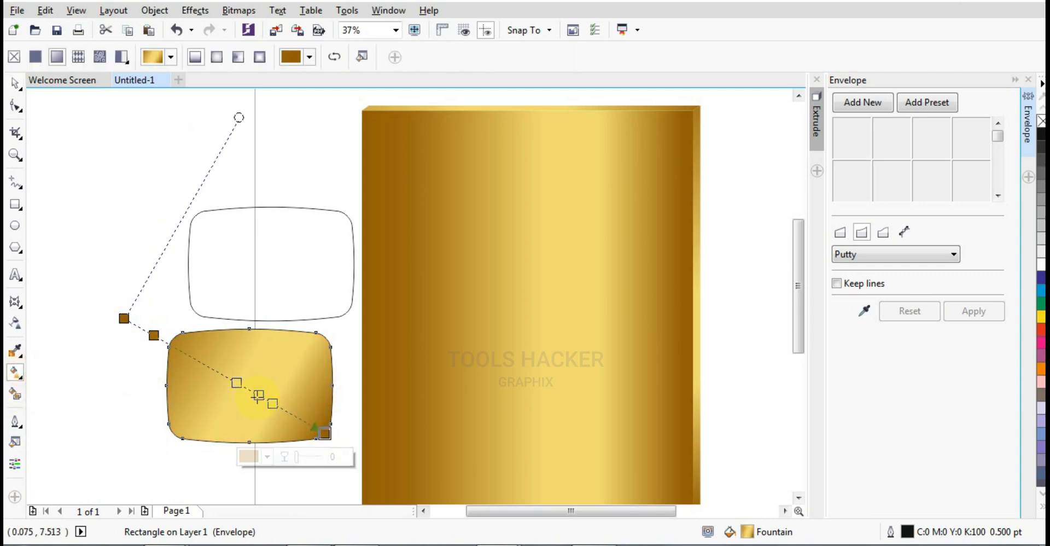
drag(124, 318, 121, 312)
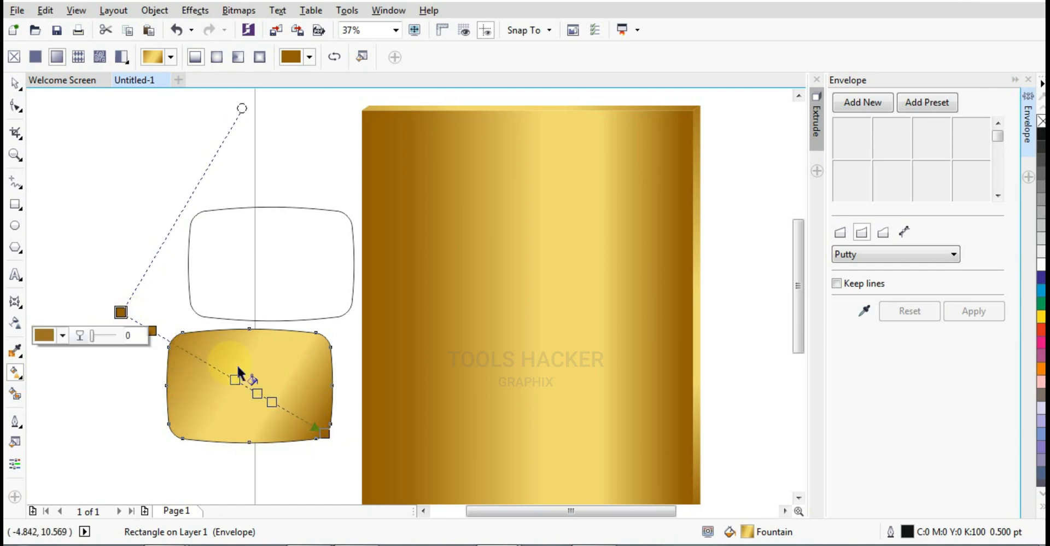
Shift the light gold nodes of the lower shape's gradient toward its upper left start, keeping them around the shape's centre.
click(261, 390)
drag(260, 395, 229, 376)
drag(270, 402, 229, 376)
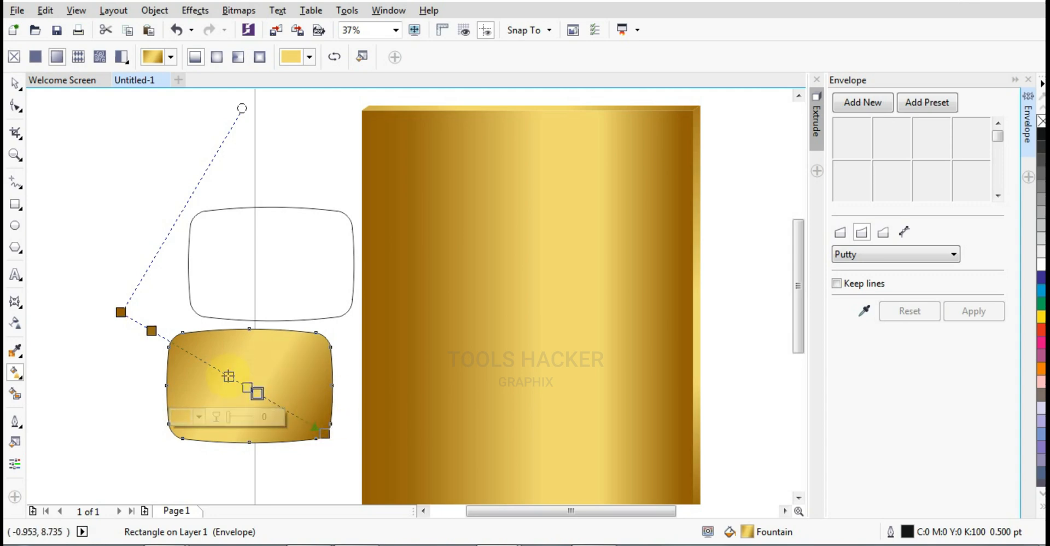
click(16, 87)
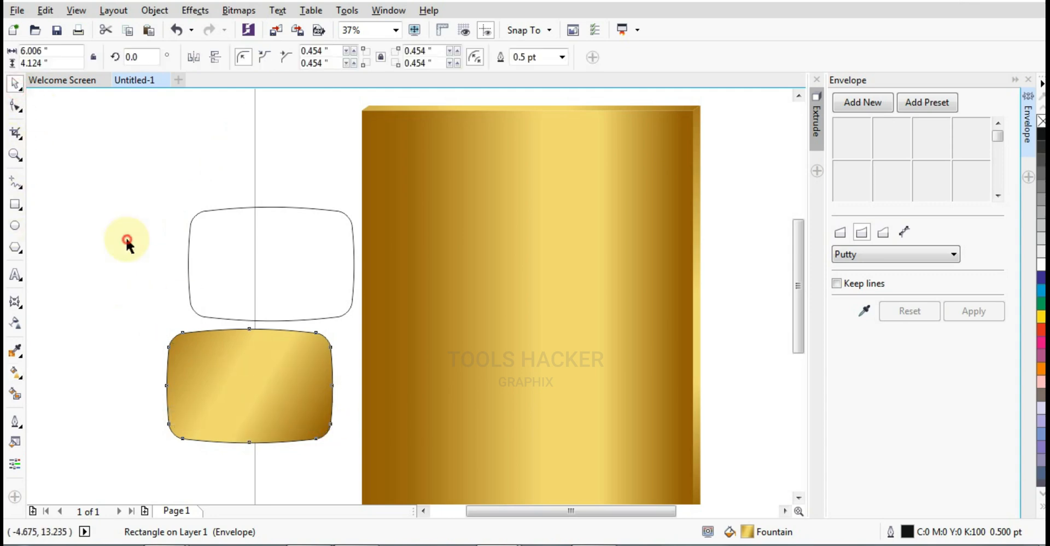
Extend the start of the lower shape's gradient much farther up and left, well outside the shape.
click(272, 298)
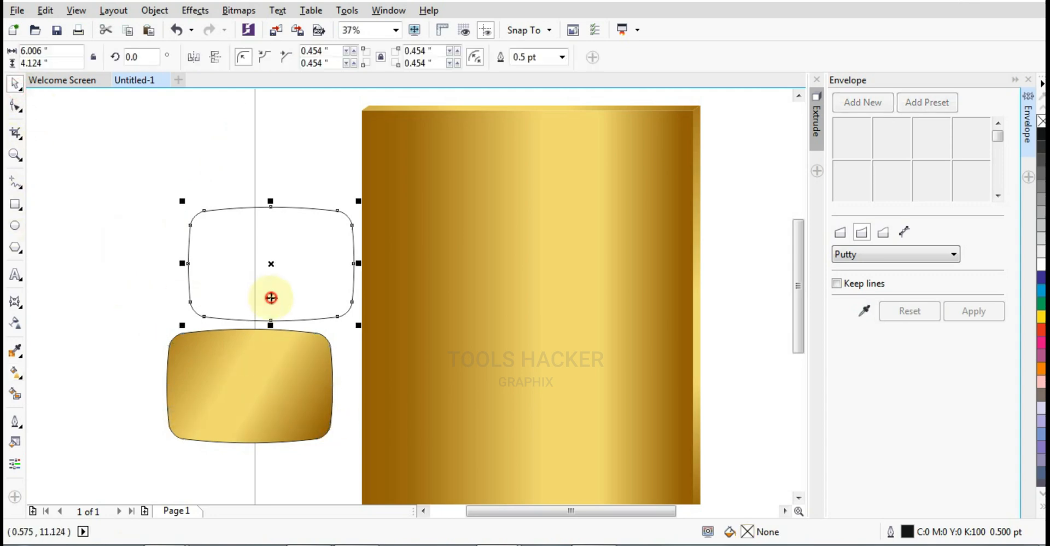
click(236, 409)
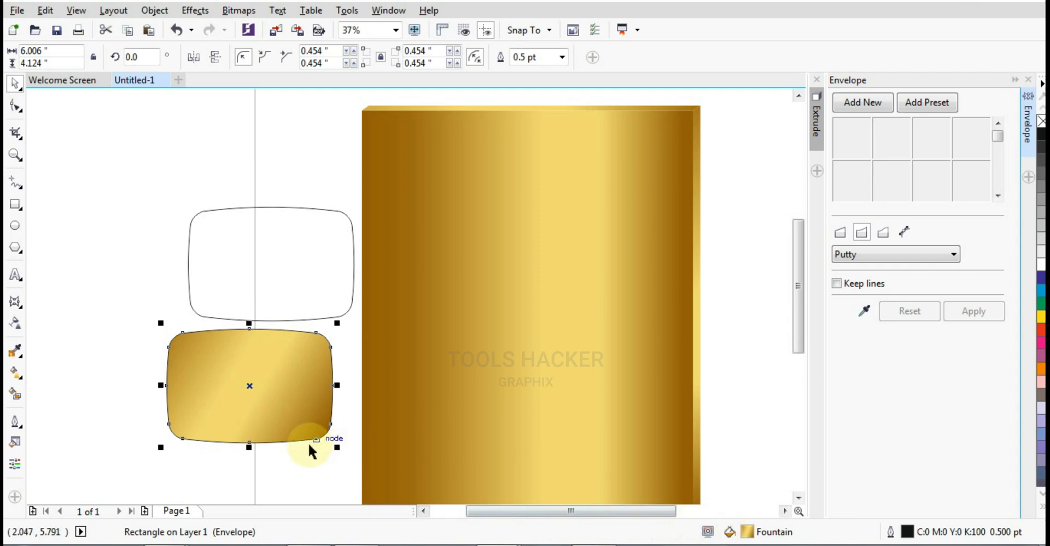
click(237, 409)
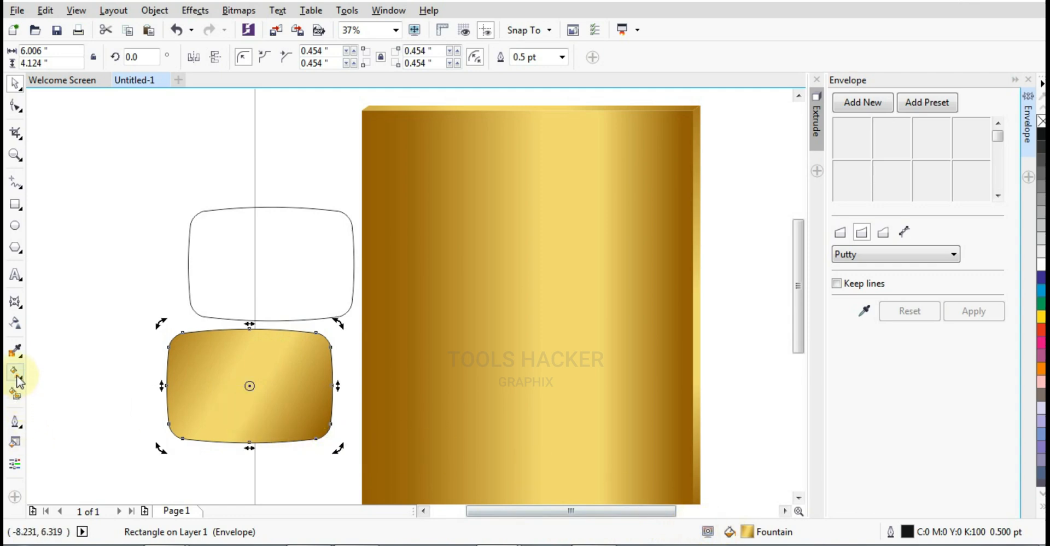
click(16, 372)
drag(123, 311, 49, 255)
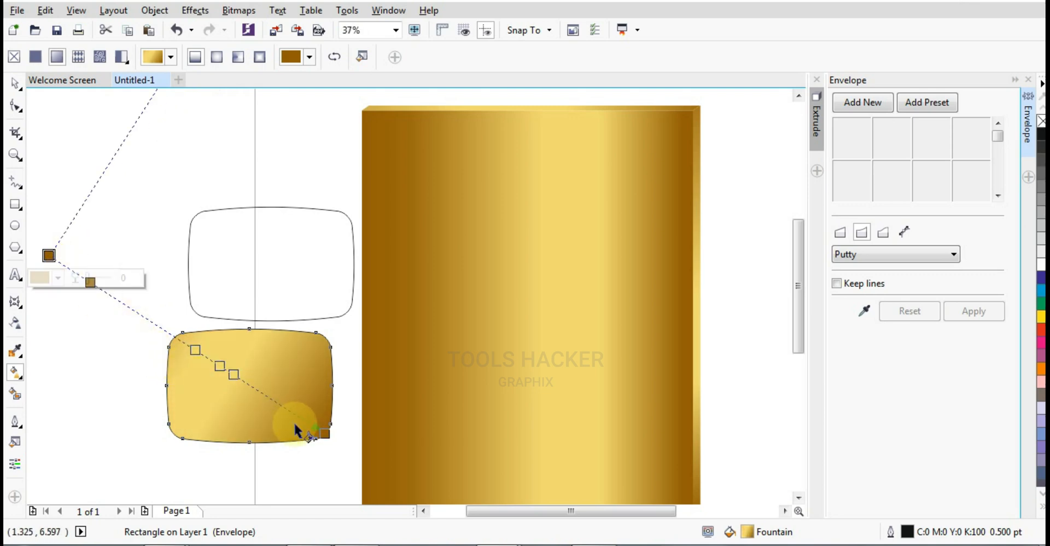
Nudge the upper unfilled shape slightly down toward the gold shape and remove the lower gold shape's outline.
click(324, 432)
click(15, 83)
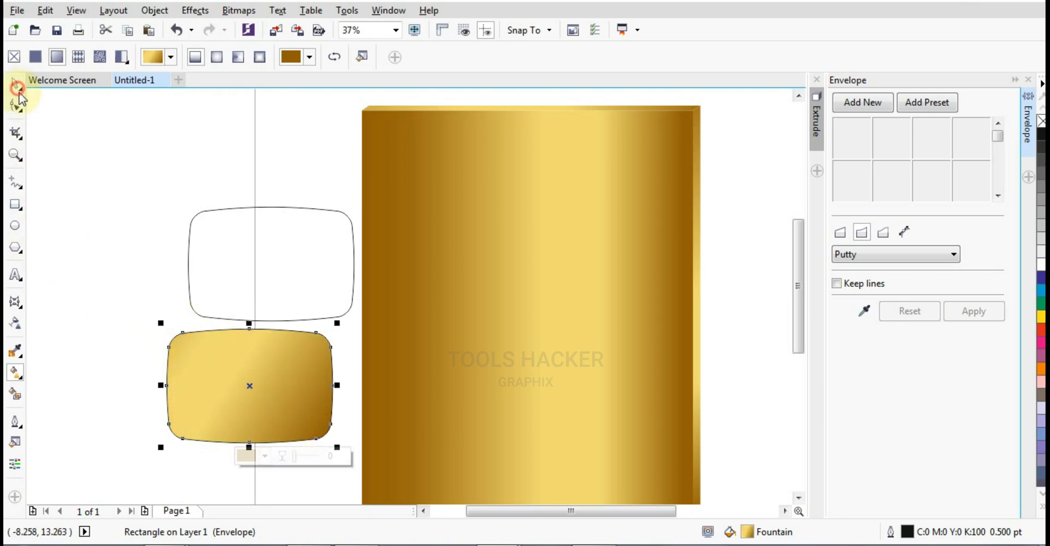
click(42, 123)
click(213, 376)
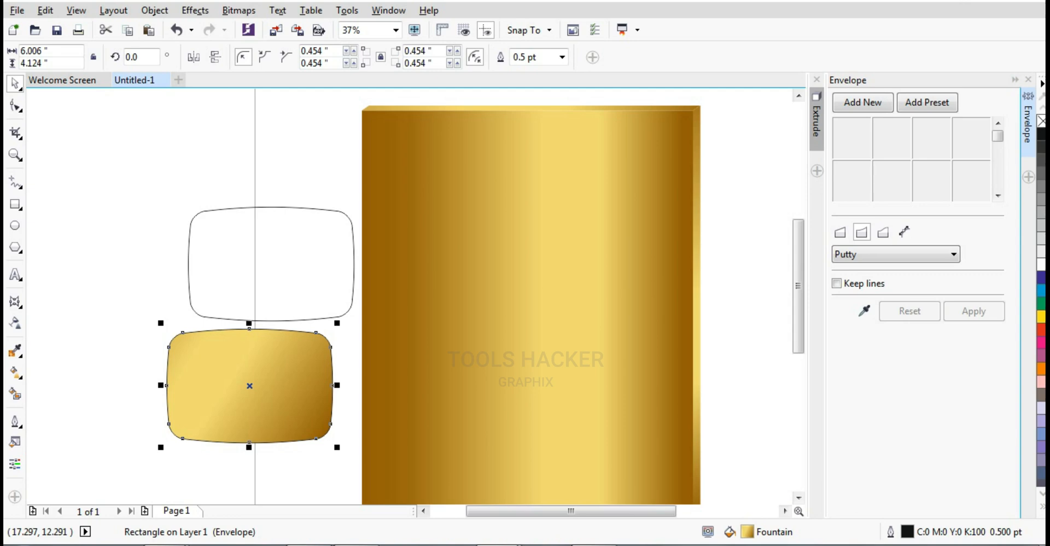
click(211, 312)
drag(232, 288, 232, 299)
click(237, 384)
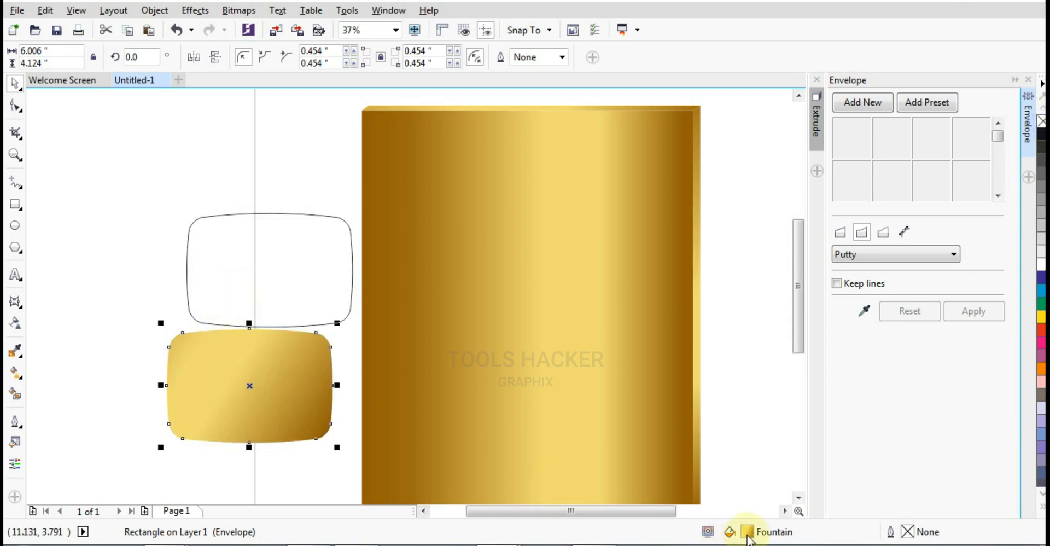
Copy the lower shape's gradient onto the upper shape and extend the gradient's end beyond its lower right corner.
drag(747, 532, 292, 285)
click(331, 313)
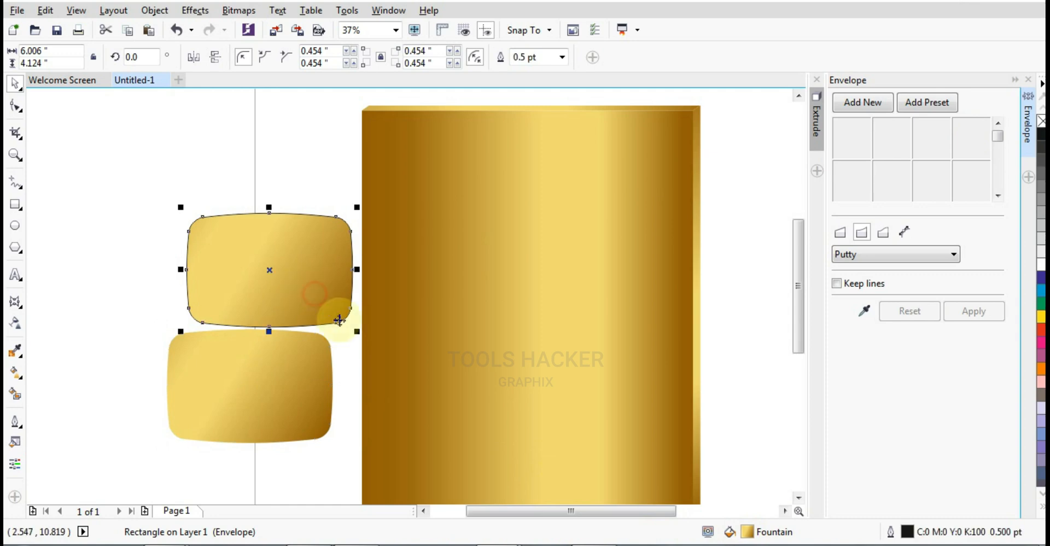
click(15, 323)
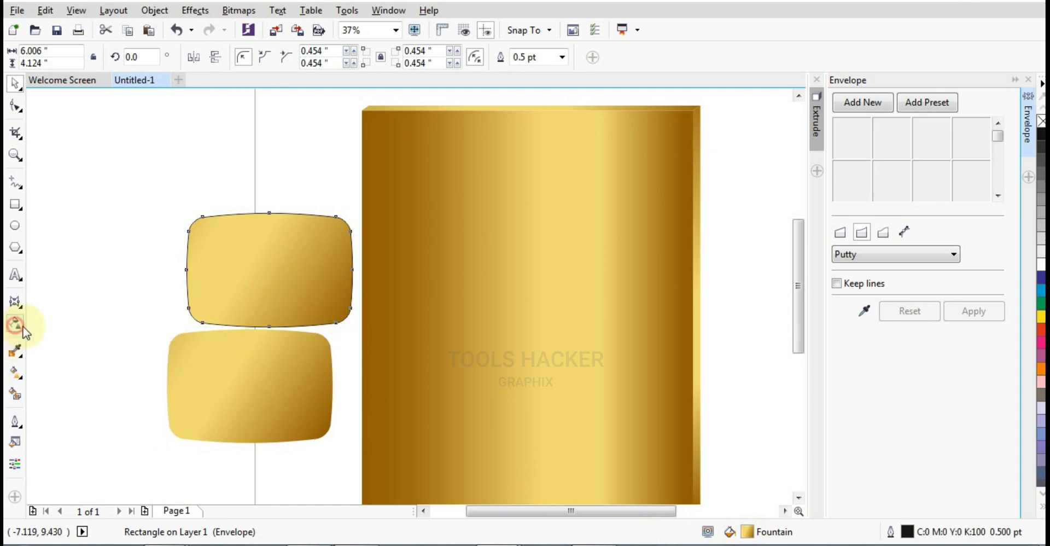
click(17, 374)
drag(348, 322, 379, 350)
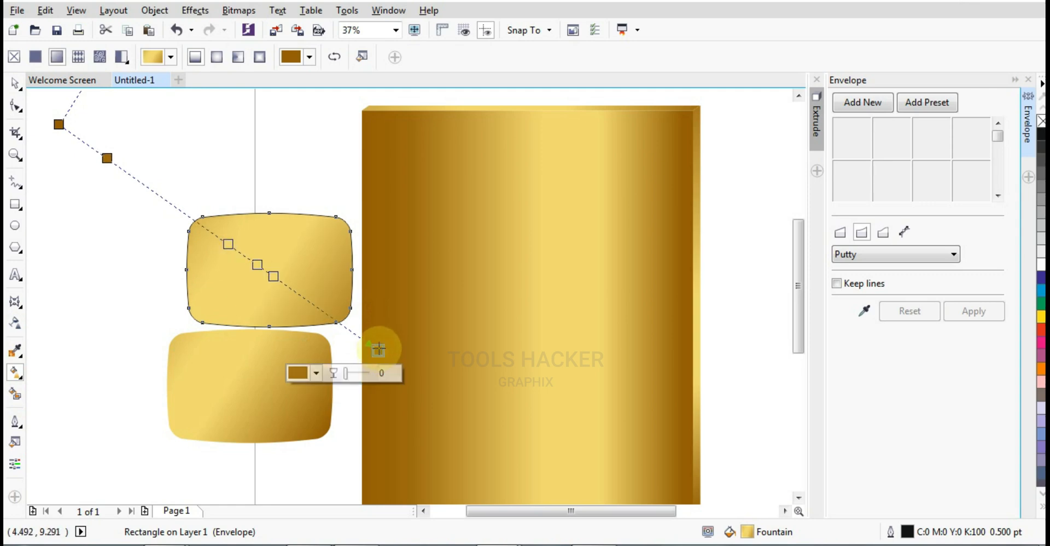
Draw an unfilled rectangle about 4 by 7.17 inches overlapping the left parts of both gold shapes.
click(15, 204)
drag(127, 178, 238, 376)
click(13, 83)
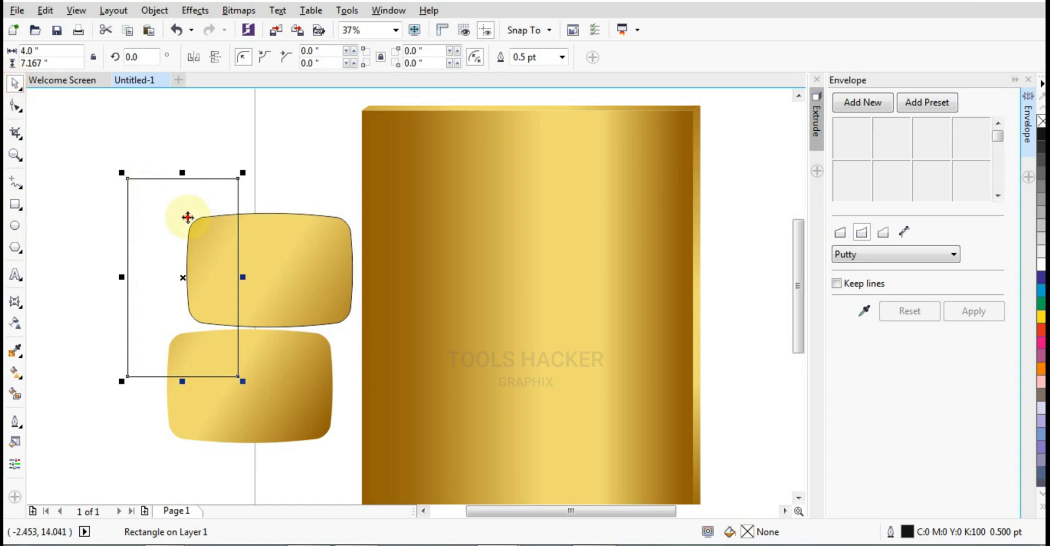
Rotate the new rectangle to about 316 degrees and place it diagonally over the upper left half of the upper gold shape.
click(188, 215)
drag(240, 176, 272, 168)
drag(192, 239, 218, 202)
drag(320, 127, 333, 154)
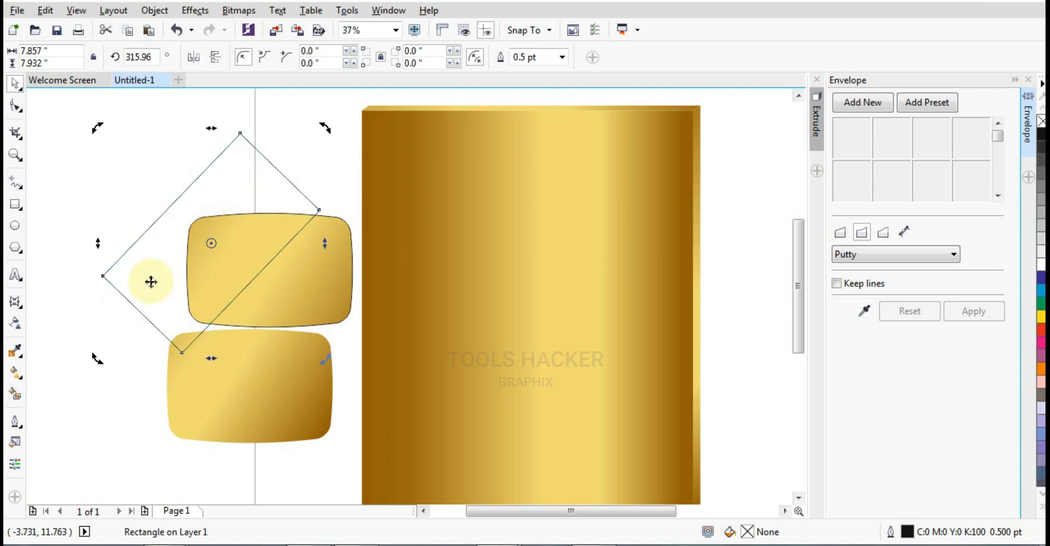
click(110, 351)
drag(204, 198, 205, 197)
click(259, 199)
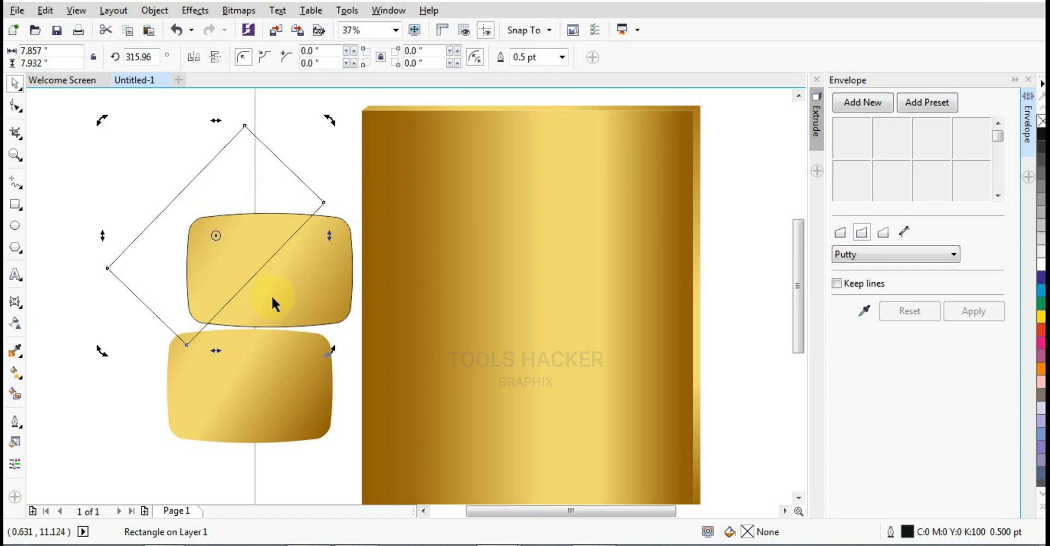
Fill the rotated rectangle with the dark brown sampled from the panel's left edge and remove its outline.
click(16, 374)
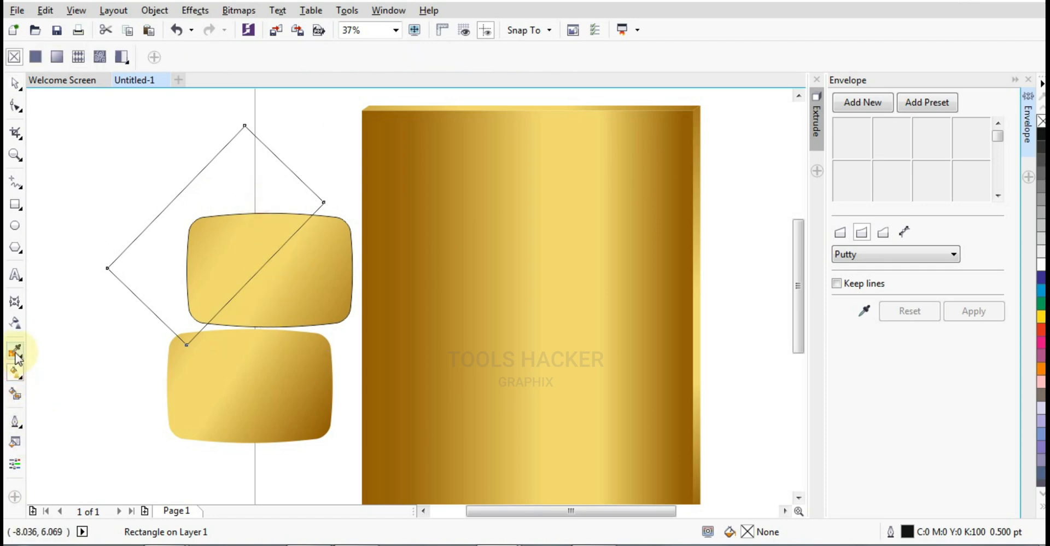
click(16, 351)
click(374, 206)
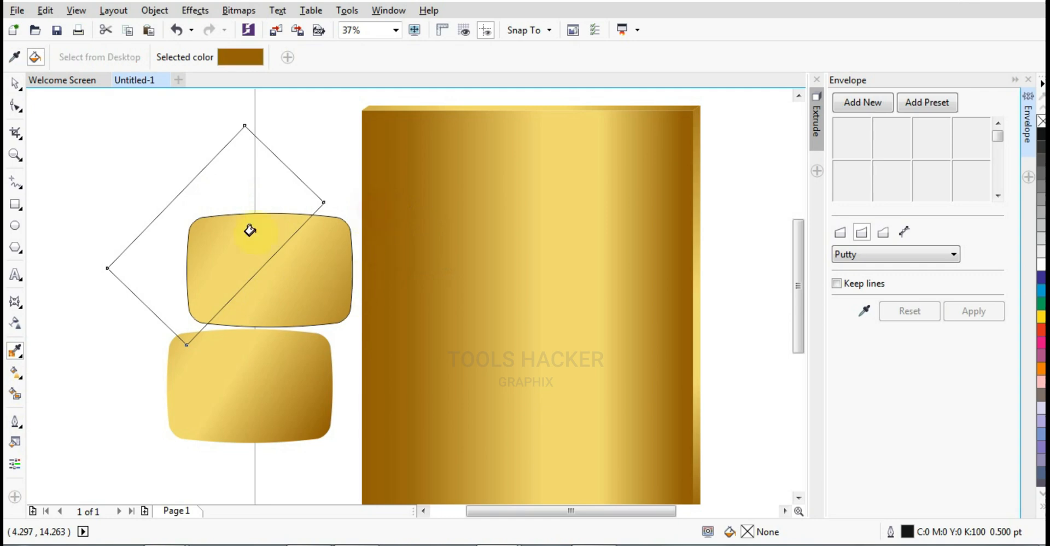
click(182, 204)
click(17, 83)
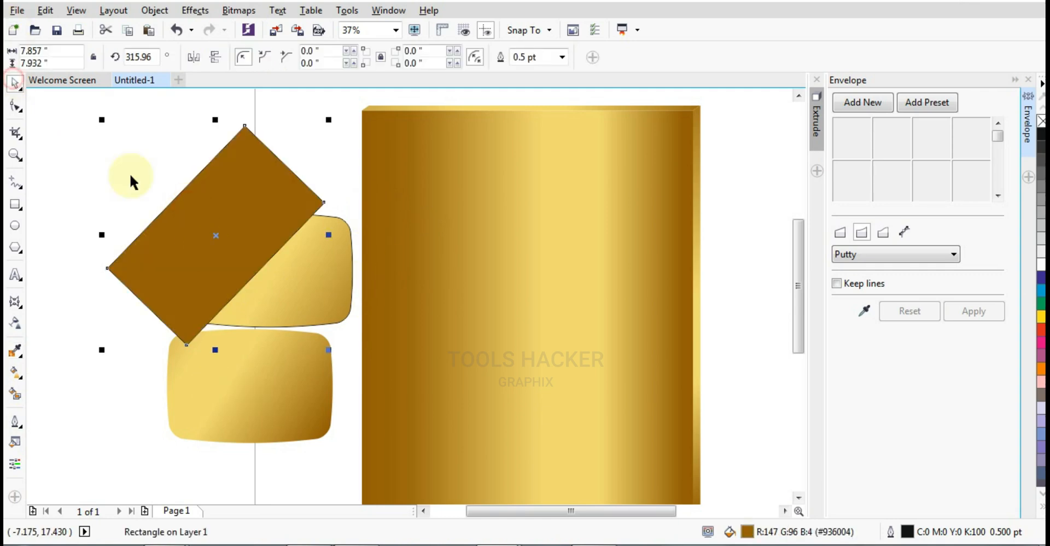
click(256, 231)
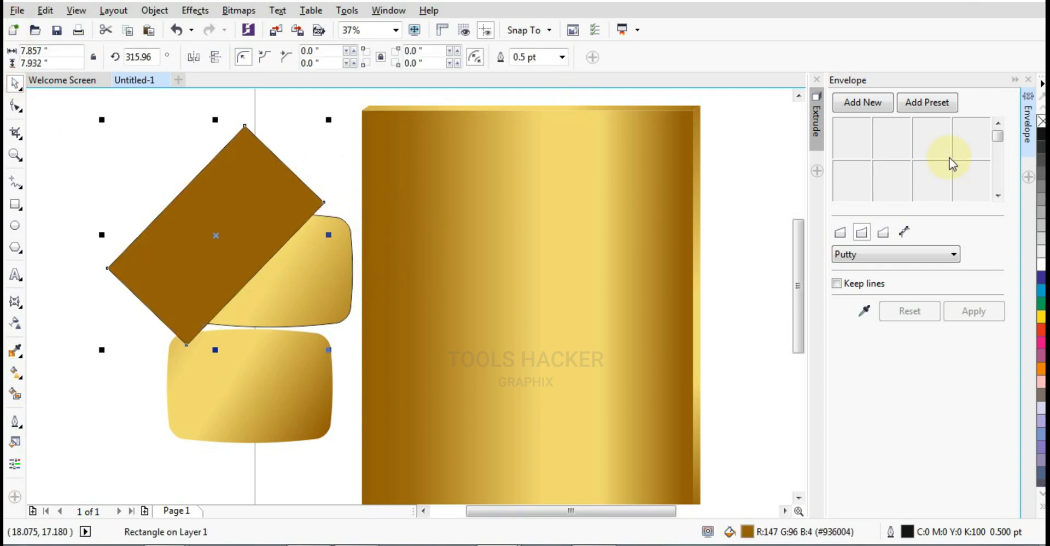
right_click(1041, 122)
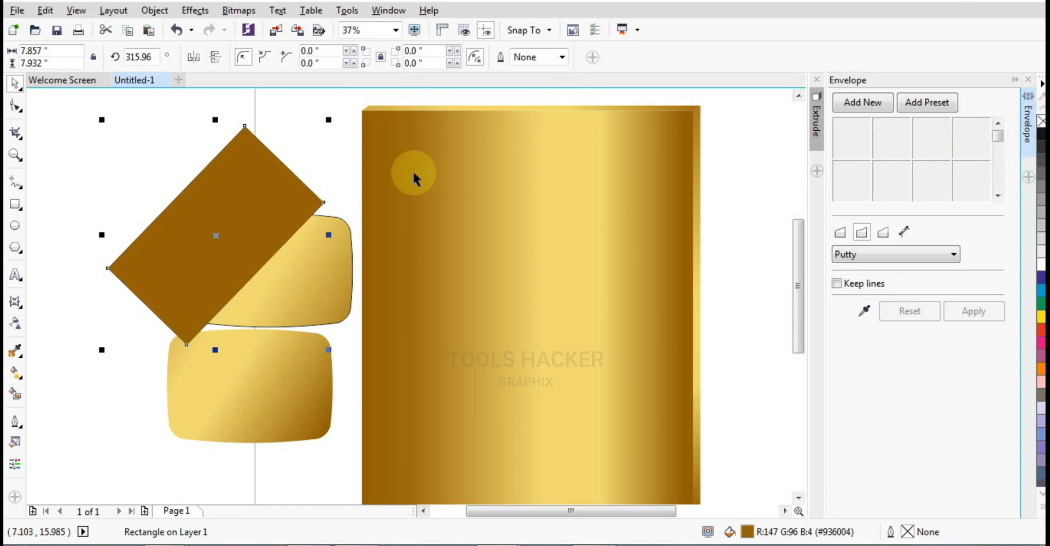
PowerClip the brown rectangle inside the upper gold shape.
right_click(265, 211)
click(326, 154)
click(299, 299)
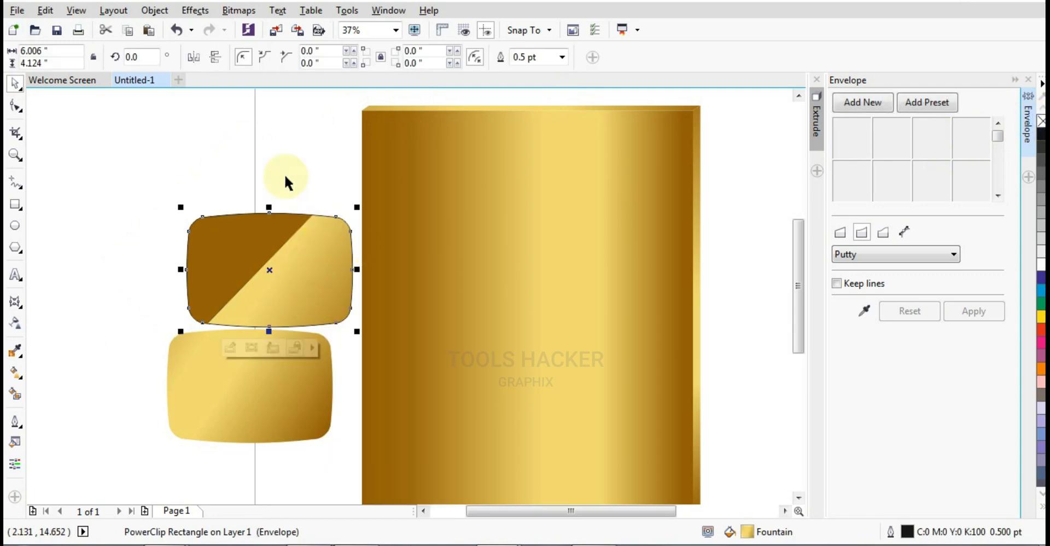
Edit the upper shape's PowerClip contents, shift the brown rectangle slightly right, and finish editing.
click(280, 166)
click(283, 253)
click(250, 252)
double_click(250, 252)
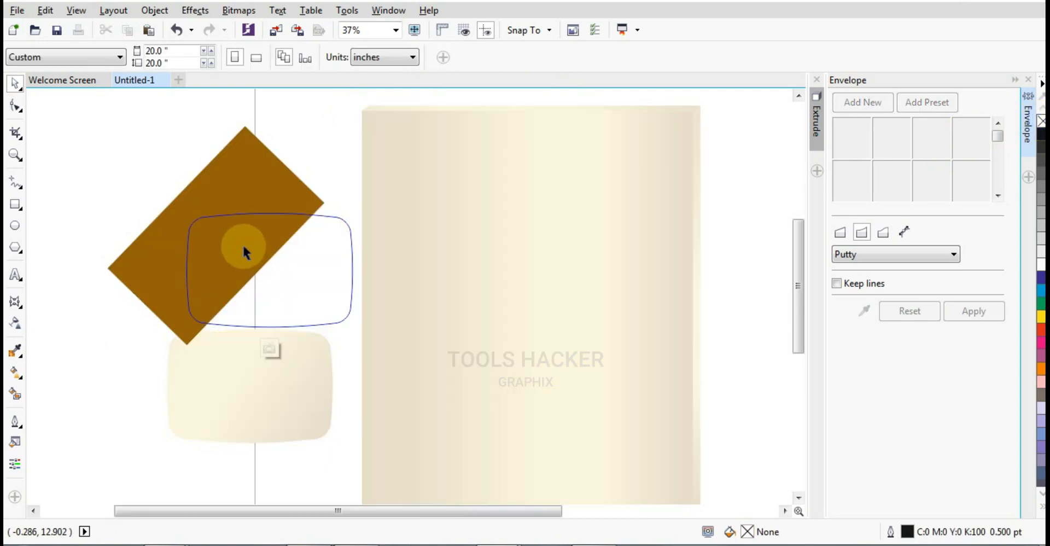
drag(243, 245, 249, 248)
click(107, 175)
Remove the upper two-tone shape's outline and PowerClip it inside the lower gold shape.
click(281, 274)
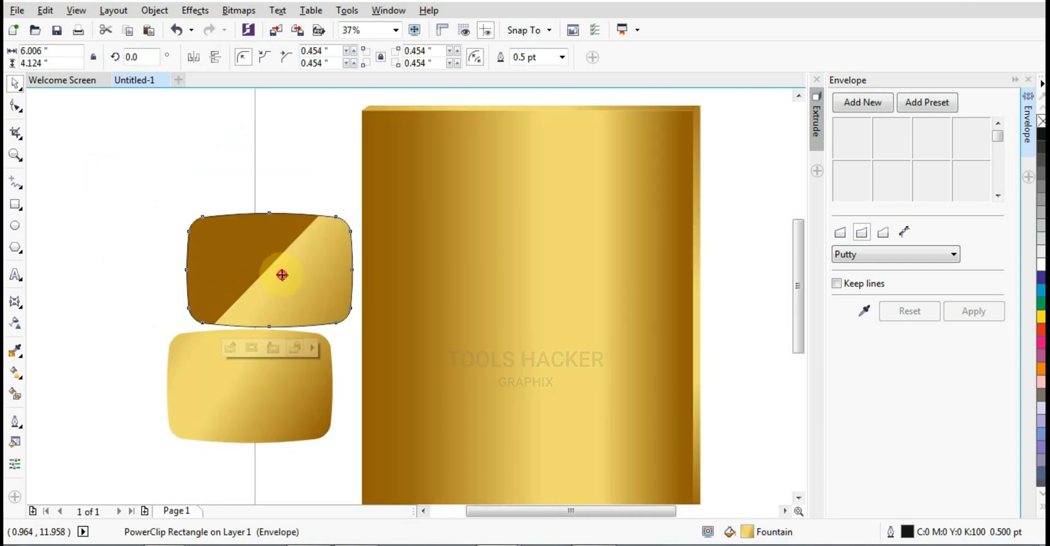
right_click(1040, 121)
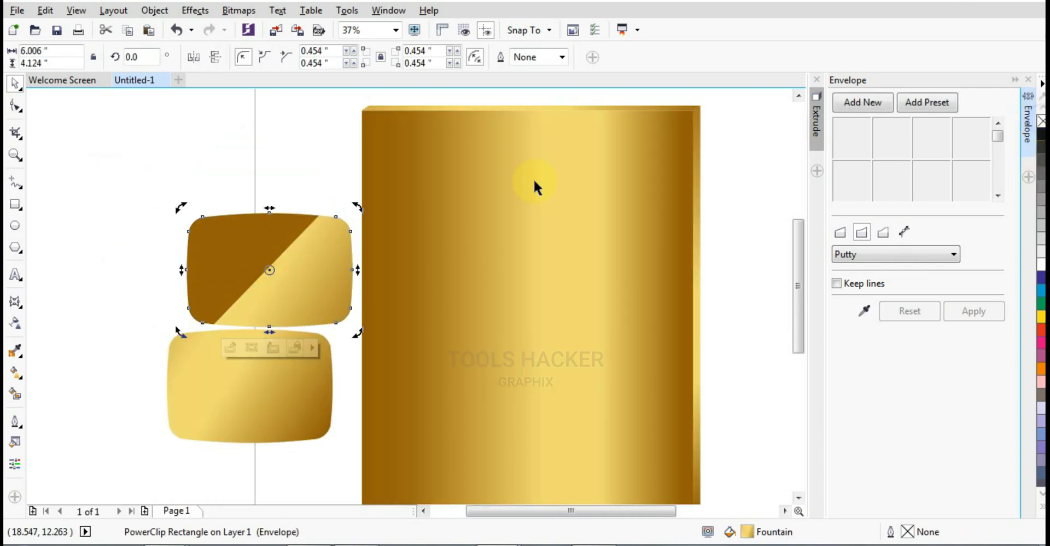
right_click(335, 248)
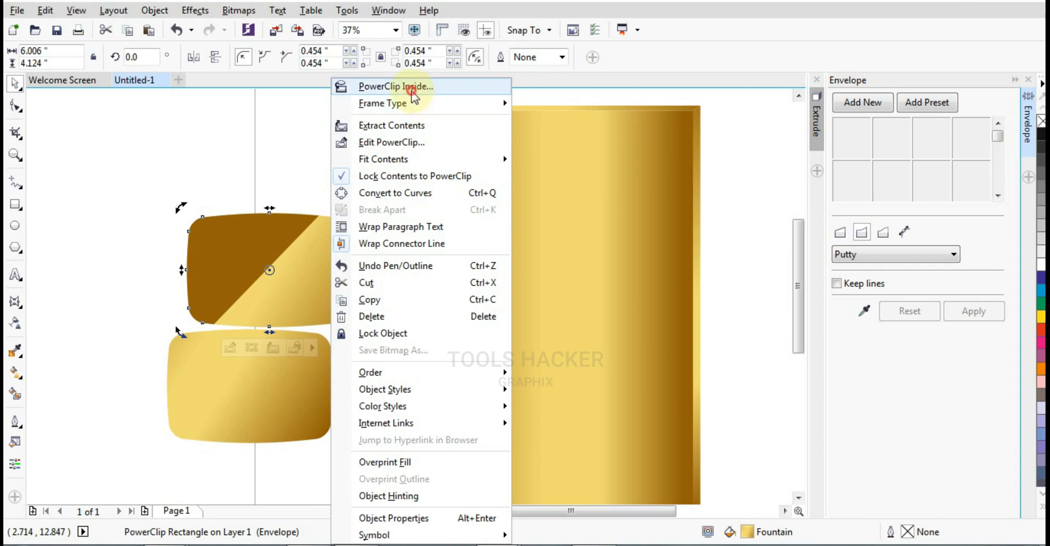
click(377, 86)
click(263, 372)
Edit the lower shape's PowerClip contents and offset the two-tone shape slightly down and right, leaving a thin gold rim.
double_click(247, 377)
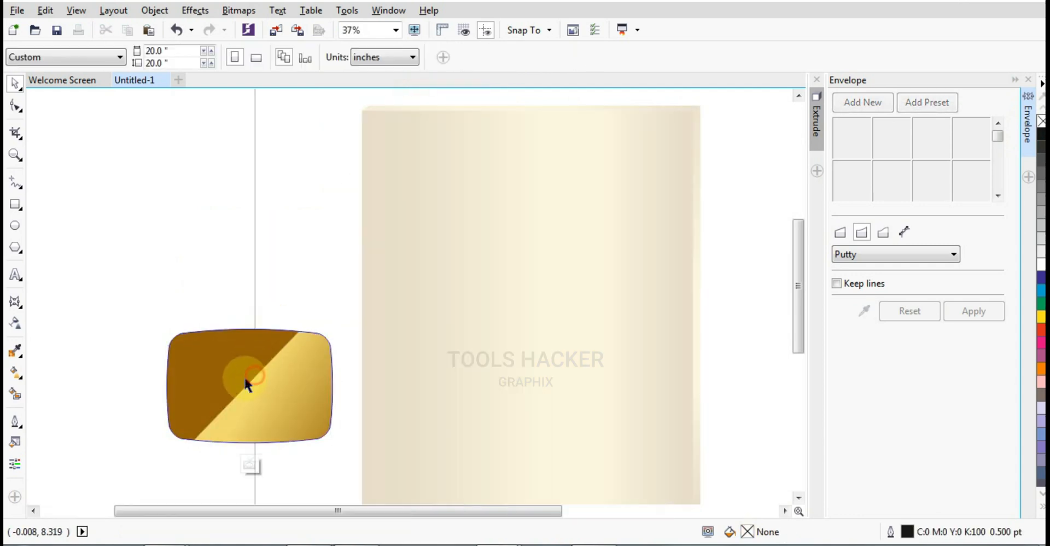
scroll(215, 380, up, 2)
drag(228, 391, 225, 384)
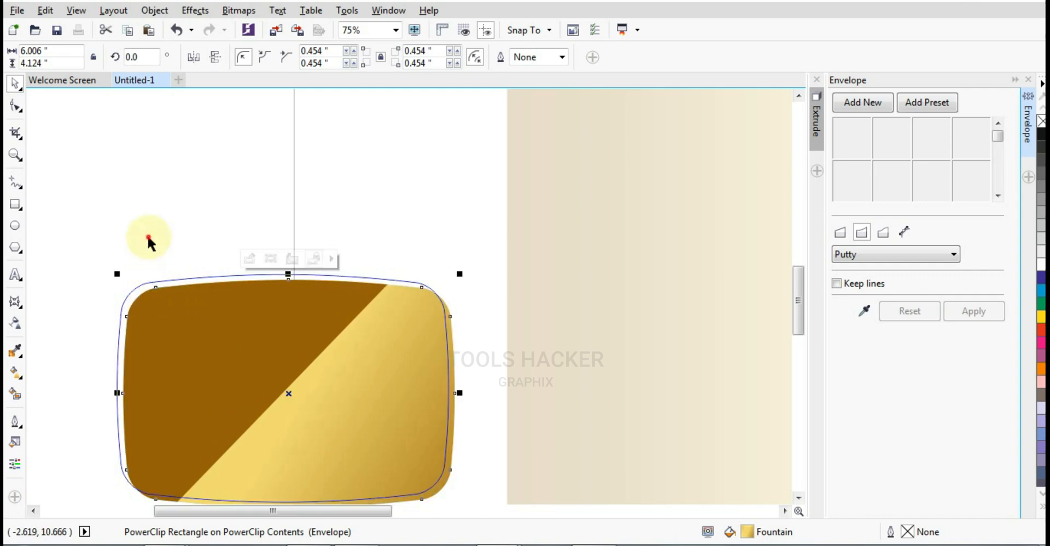
click(147, 236)
scroll(213, 239, down, 2)
Move the combined two-tone shape onto the upper part of the gold panel, near its horizontal middle.
drag(118, 195, 350, 396)
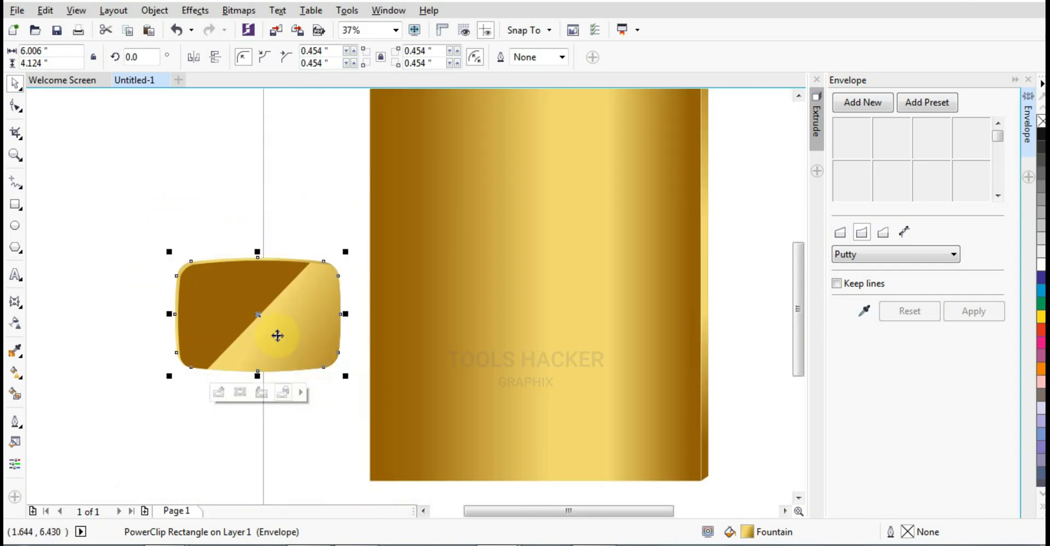
drag(278, 335, 561, 240)
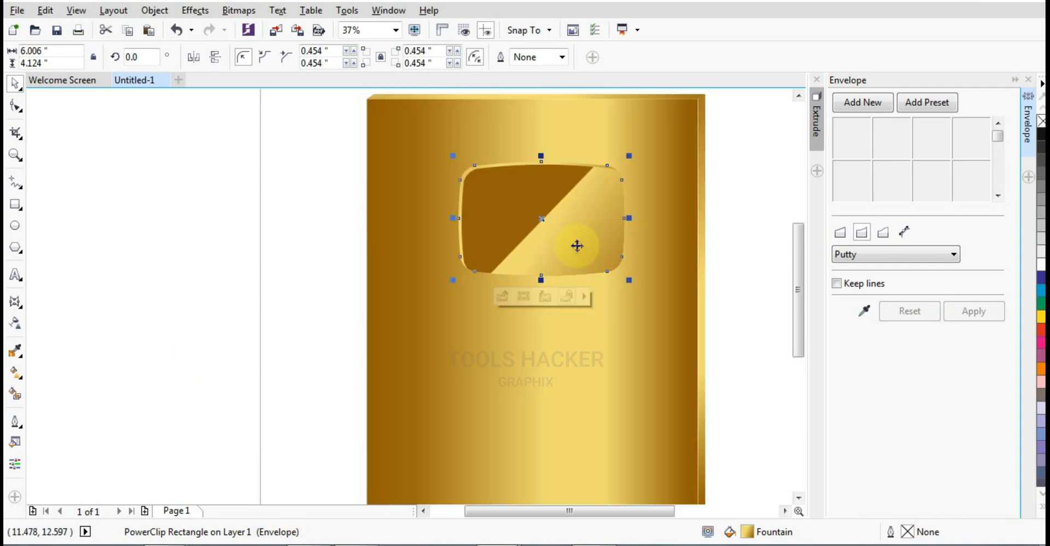
mouse_move(626, 278)
mouse_down()
mouse_move(576, 246)
mouse_move(602, 281)
mouse_move(629, 281)
mouse_up()
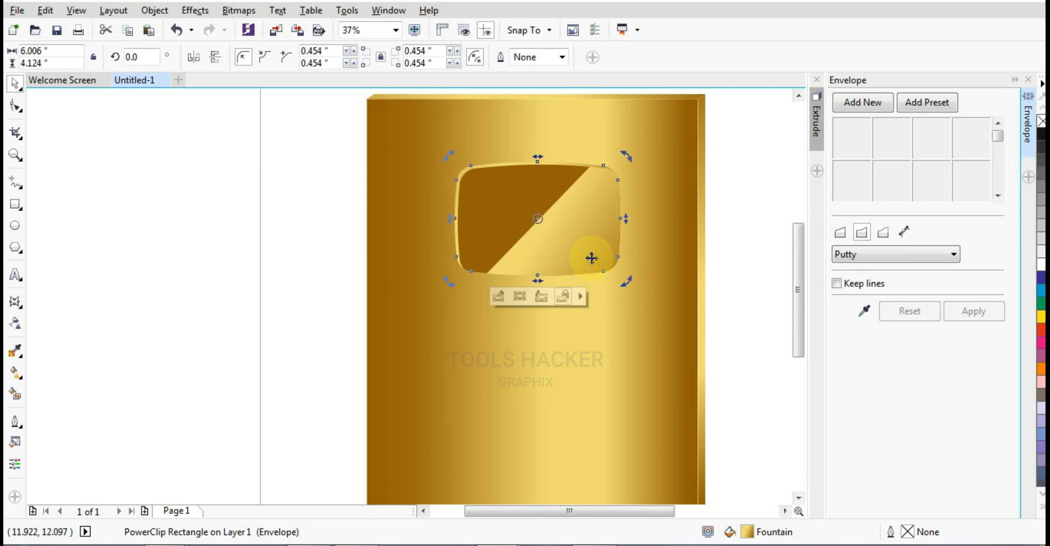
Centre the two-tone shape horizontally on the whole panel group.
shift+click(648, 206)
key(c)
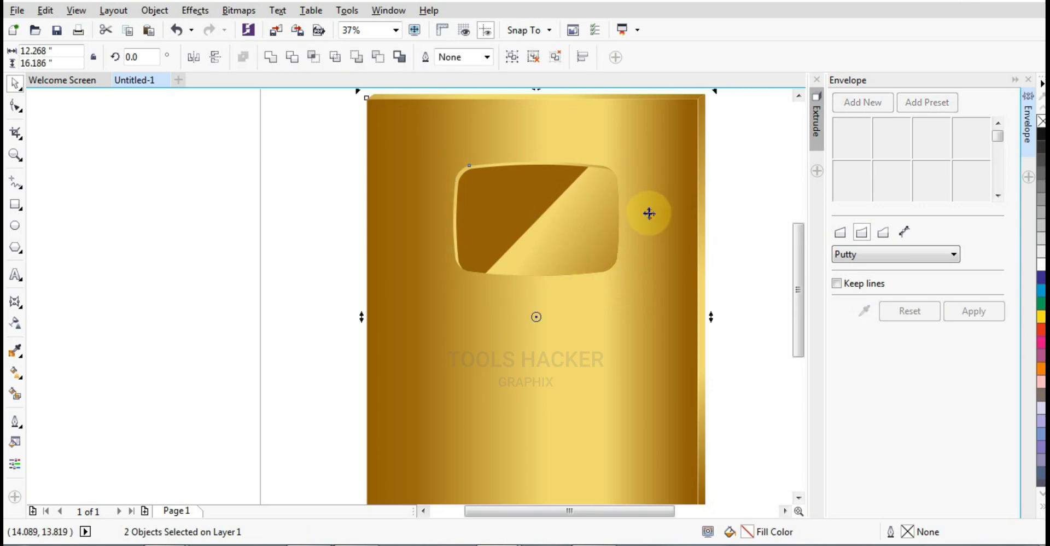
click(720, 248)
click(588, 230)
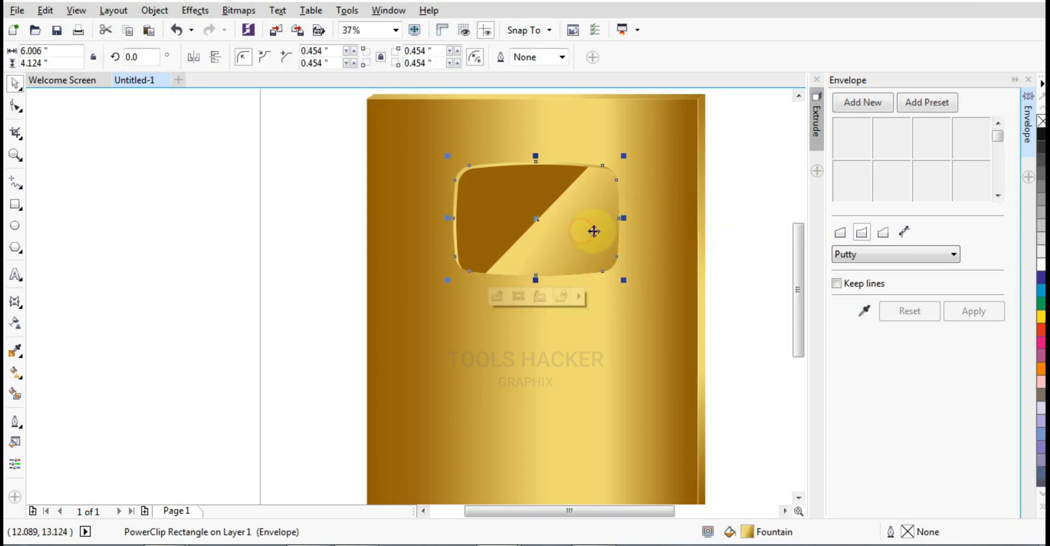
shift+click(646, 212)
click(565, 232)
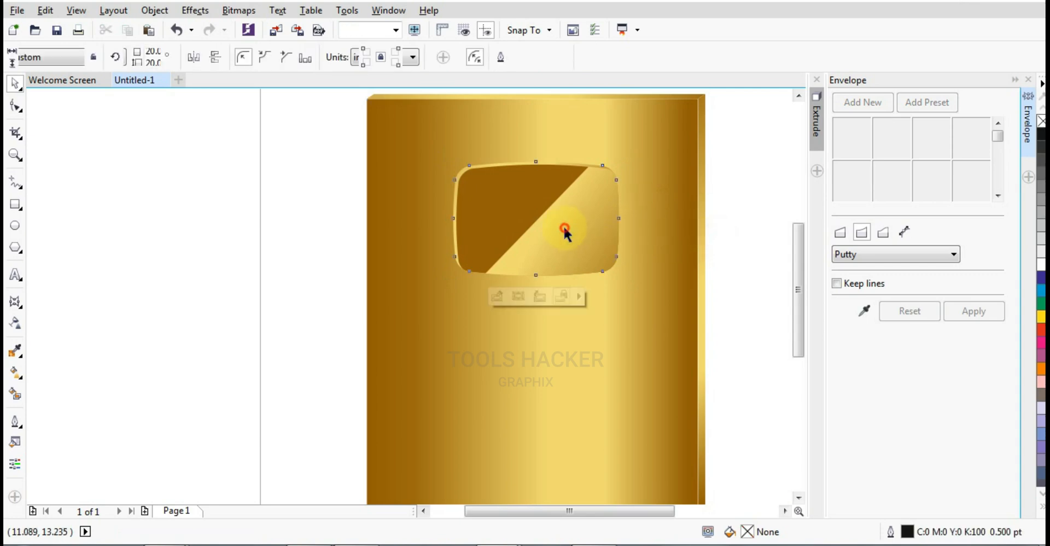
Align the two-tone shape horizontally with the centre of the panel's front face alone, excluding the extruded side.
scroll(621, 281, down, 2)
scroll(610, 257, up, 2)
click(633, 319)
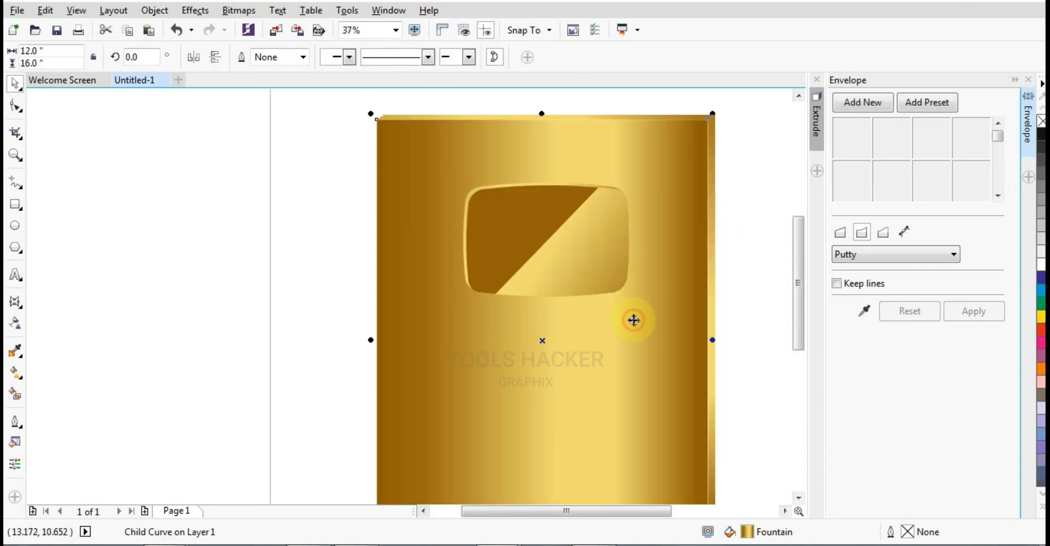
click(548, 250)
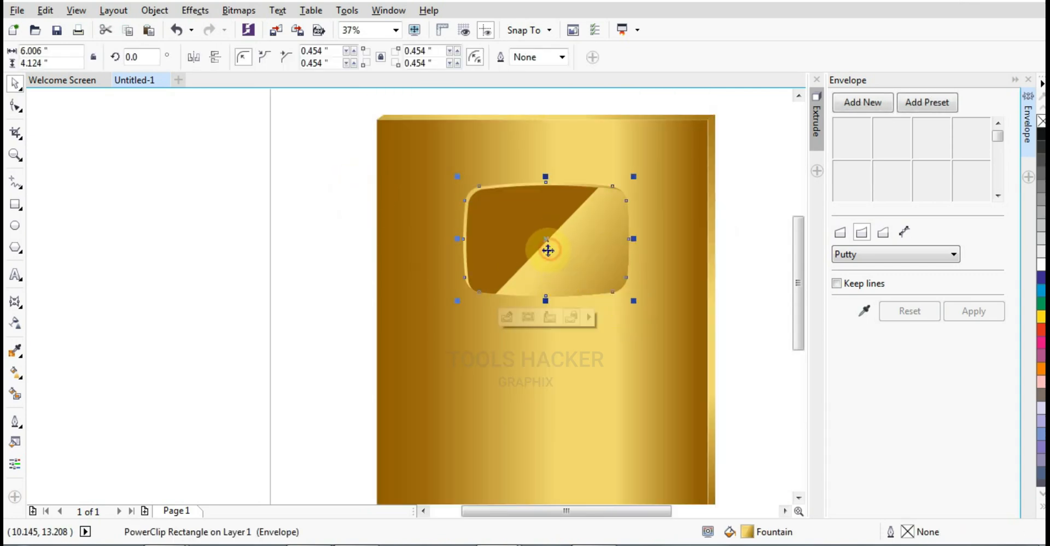
click(650, 177)
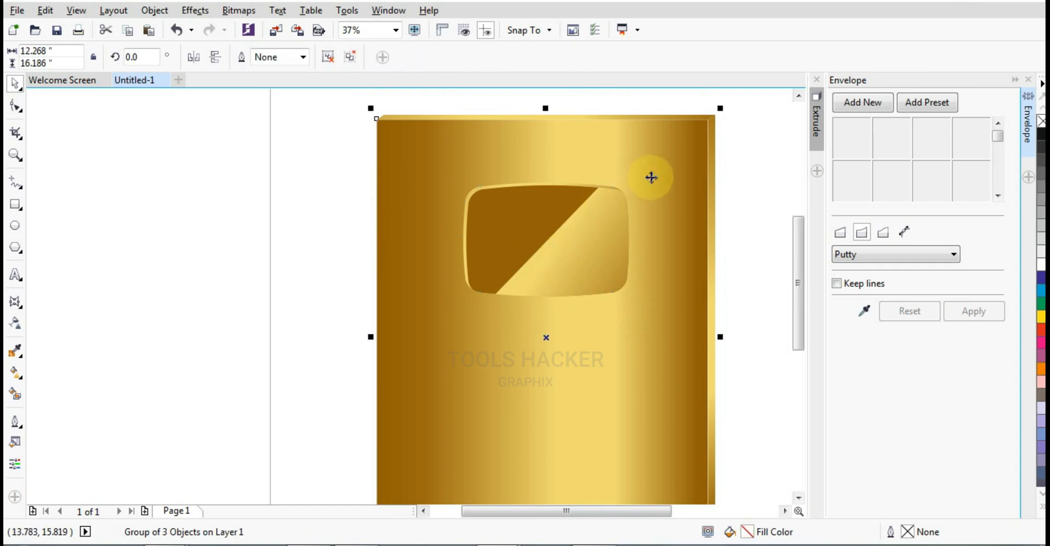
click(304, 148)
drag(661, 320, 661, 319)
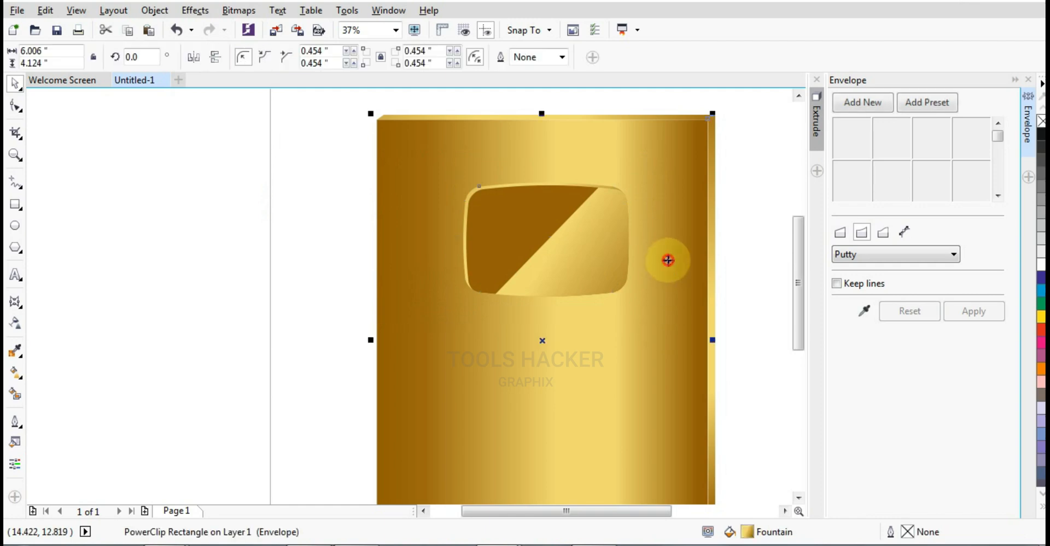
shift+click(668, 257)
click(760, 247)
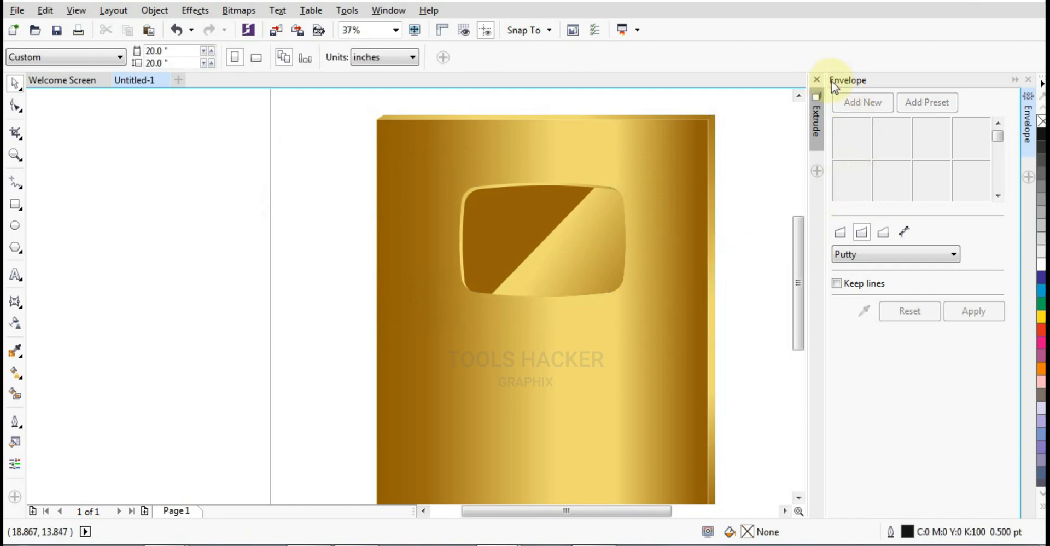
Collapse the Envelope docker and select the two-tone shape on the panel.
click(1014, 80)
scroll(522, 249, down, 1)
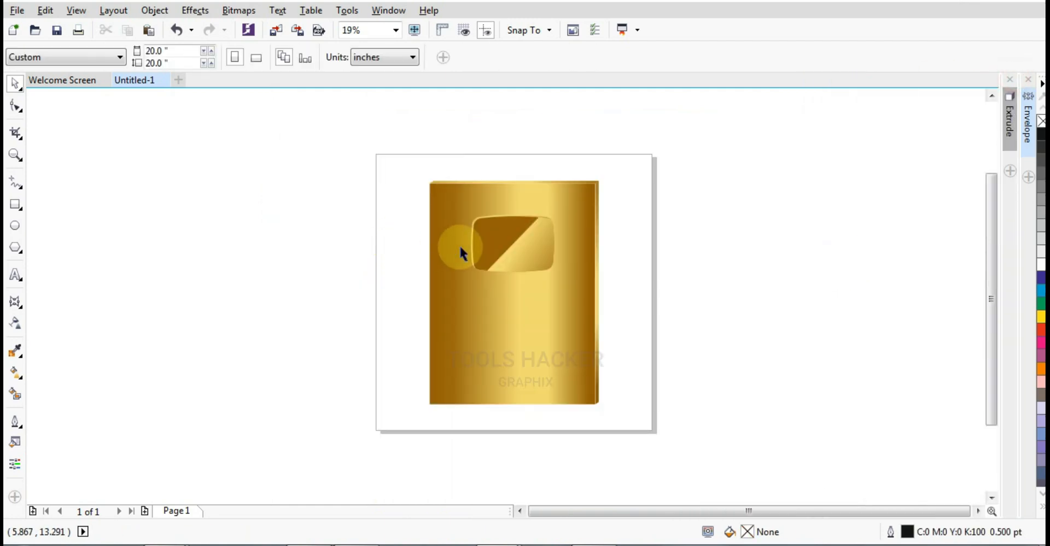
scroll(462, 251, up, 1)
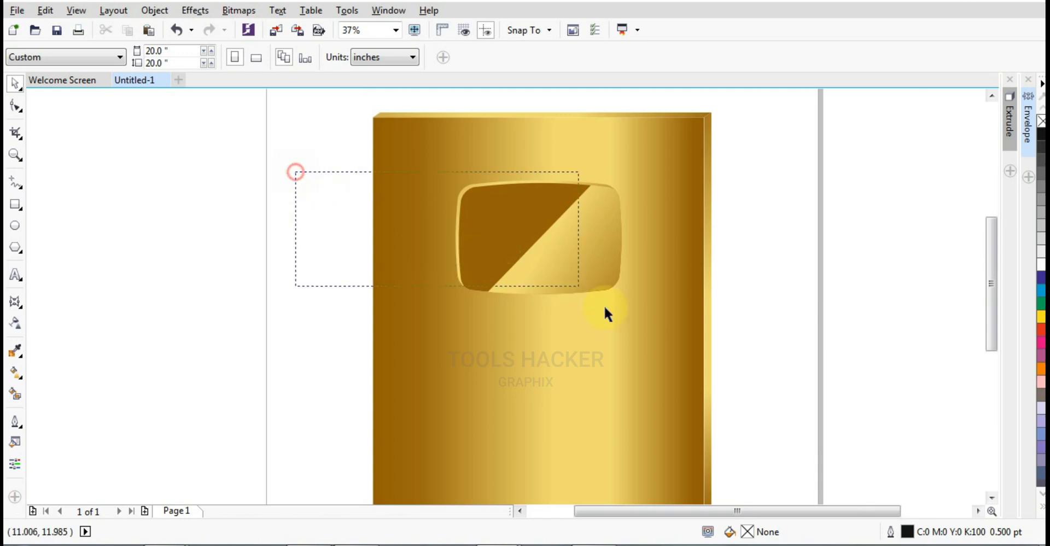
drag(606, 308, 657, 331)
scroll(474, 270, down, 1)
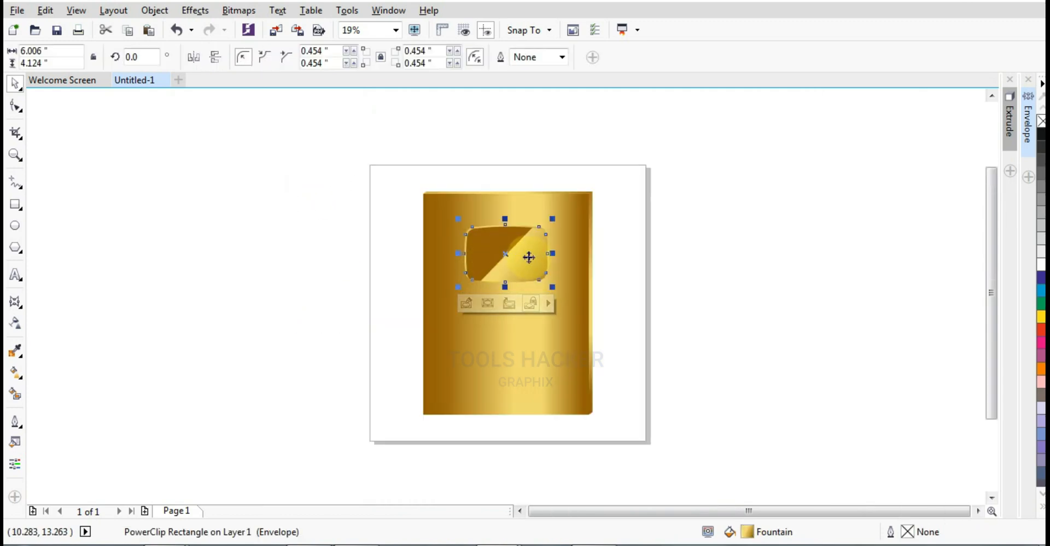
Enlarge the two-tone shape on the panel slightly, to about 6.28 by 4.31 inches.
scroll(542, 280, up, 1)
drag(560, 289, 564, 295)
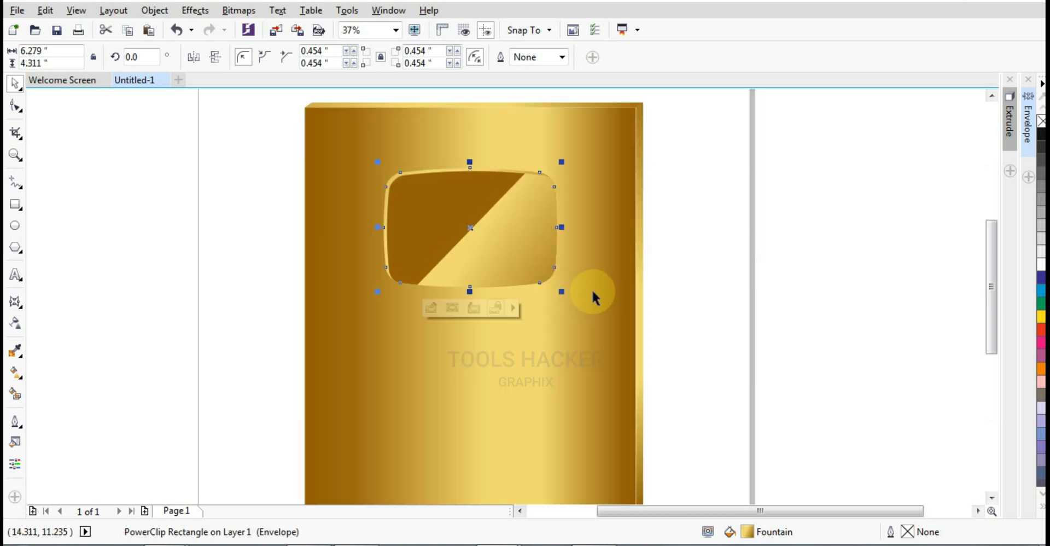
click(680, 277)
Draw a small polygon about 1.6 inches wide below the two-tone shape and set it to 3 sides.
click(15, 247)
drag(457, 352, 488, 367)
key(space)
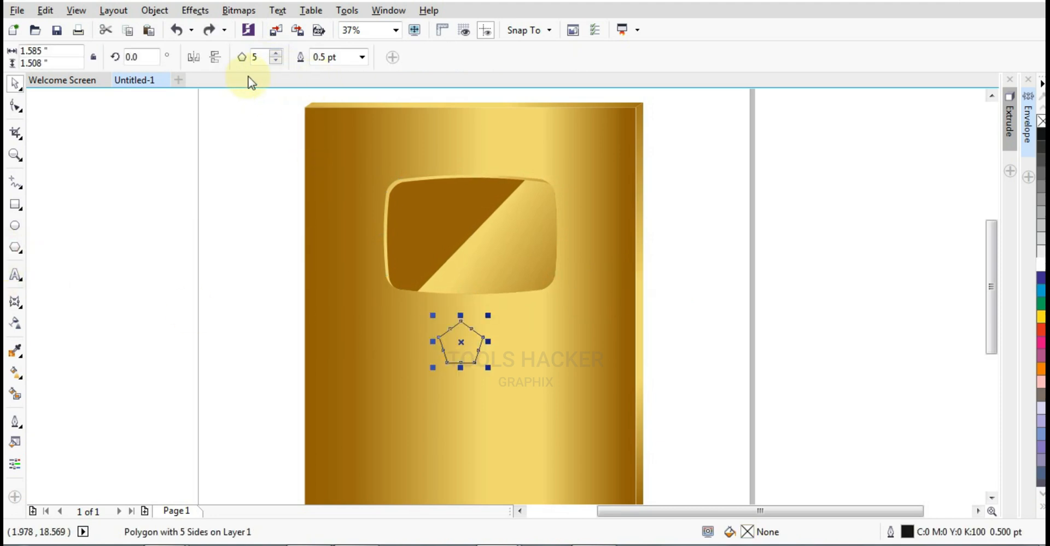
click(284, 286)
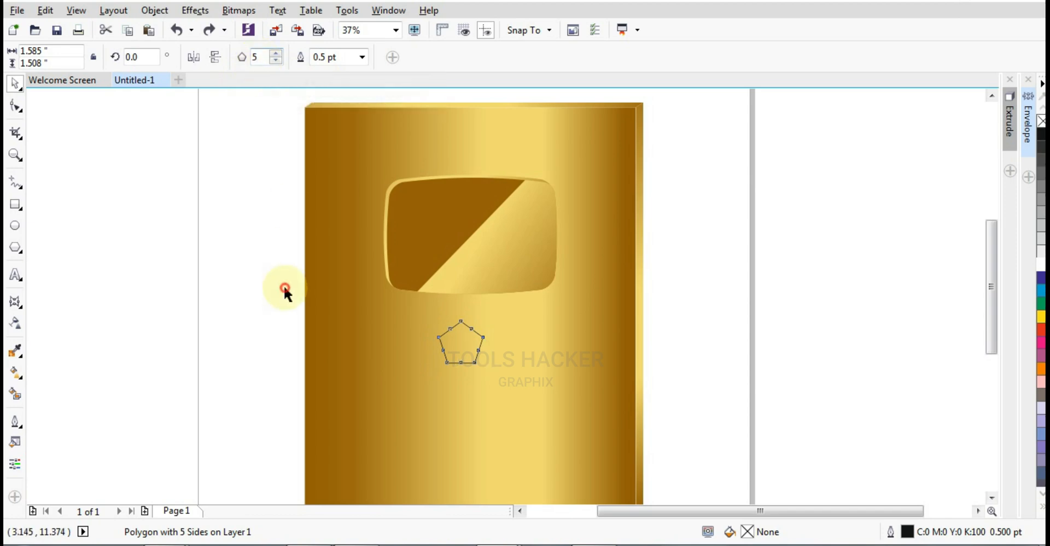
click(463, 338)
double_click(258, 57)
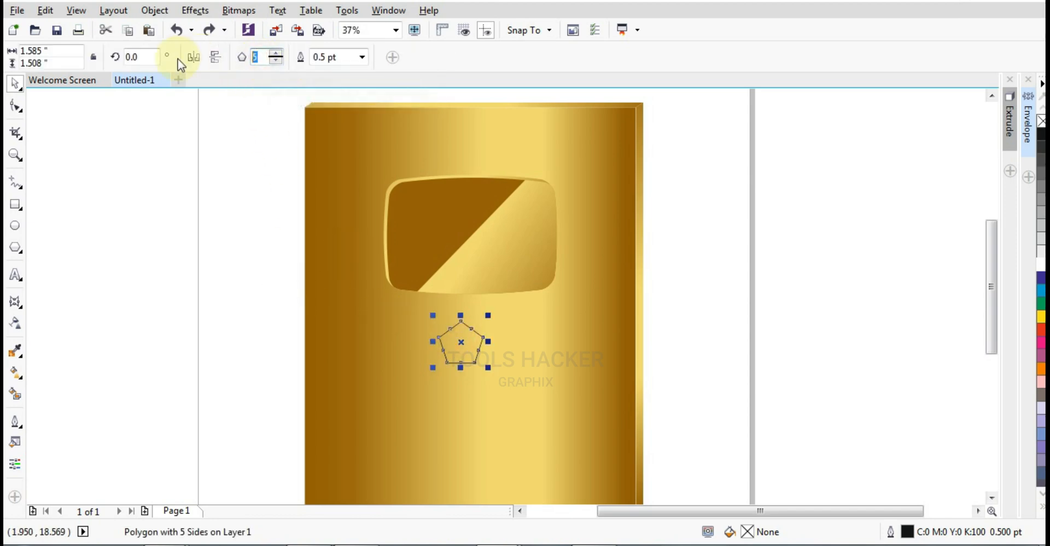
text(3)
key(Return)
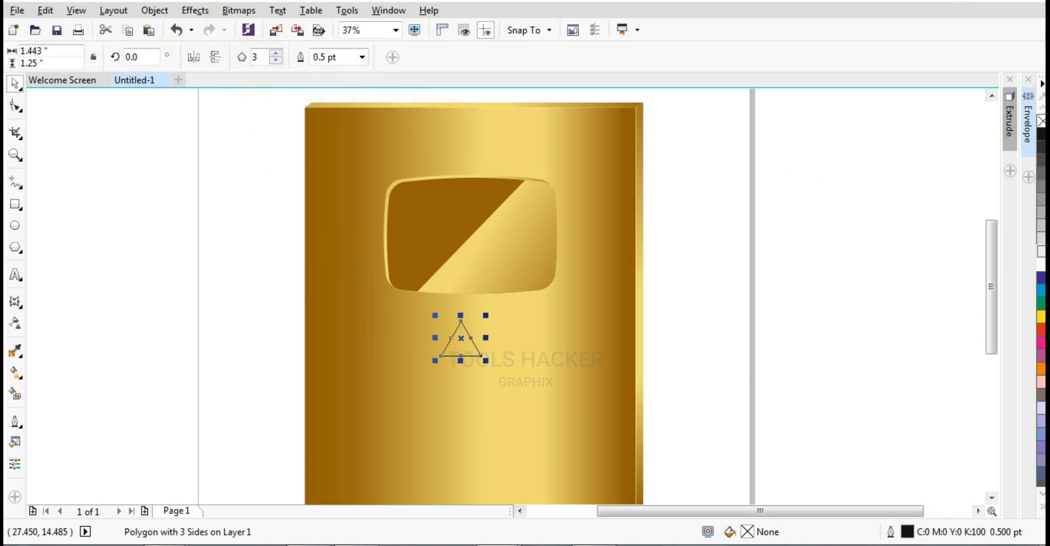
Fill the triangle with white and remove its outline.
click(1041, 265)
right_click(1041, 121)
click(821, 277)
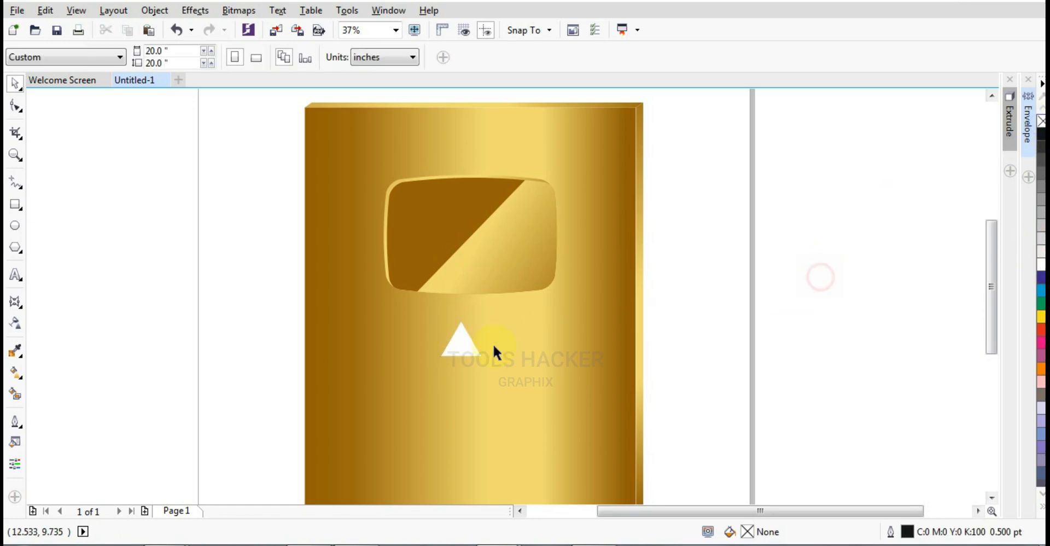
Rotate the white triangle to 270 degrees so it points sideways like a play symbol.
click(453, 356)
click(453, 355)
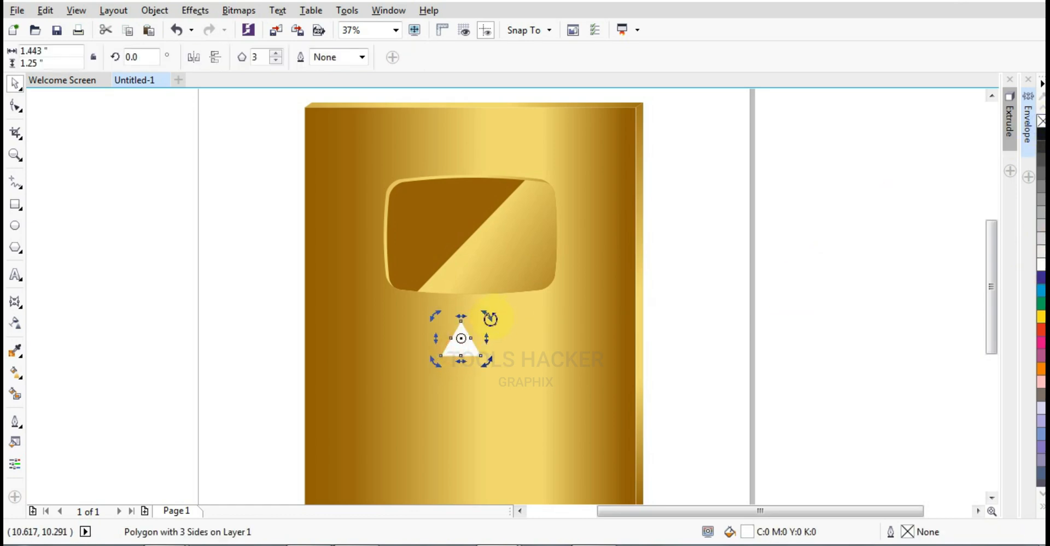
drag(488, 315, 520, 414)
click(691, 350)
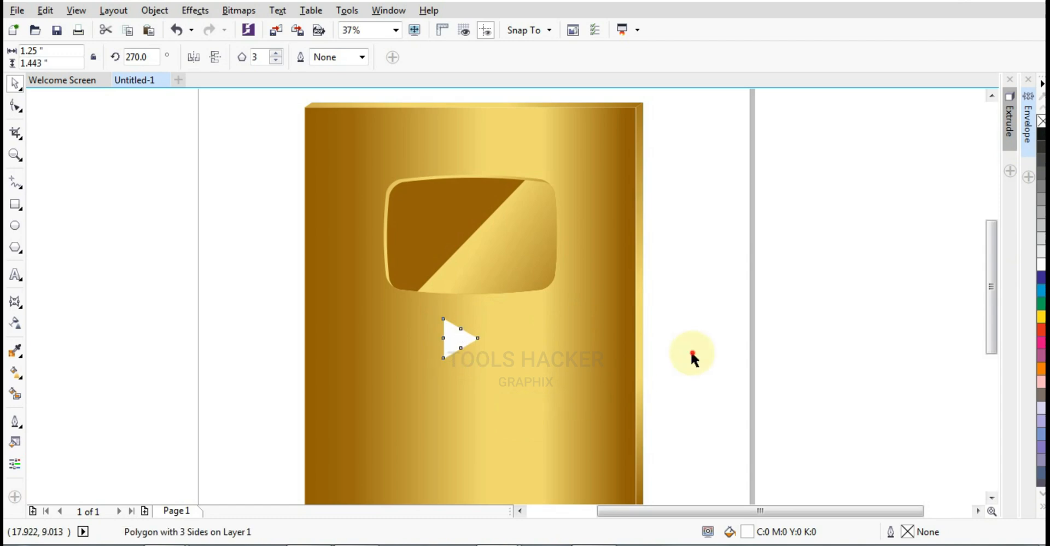
Move the white play triangle onto the middle of the two-tone shape.
drag(457, 340, 470, 234)
shift+click(503, 245)
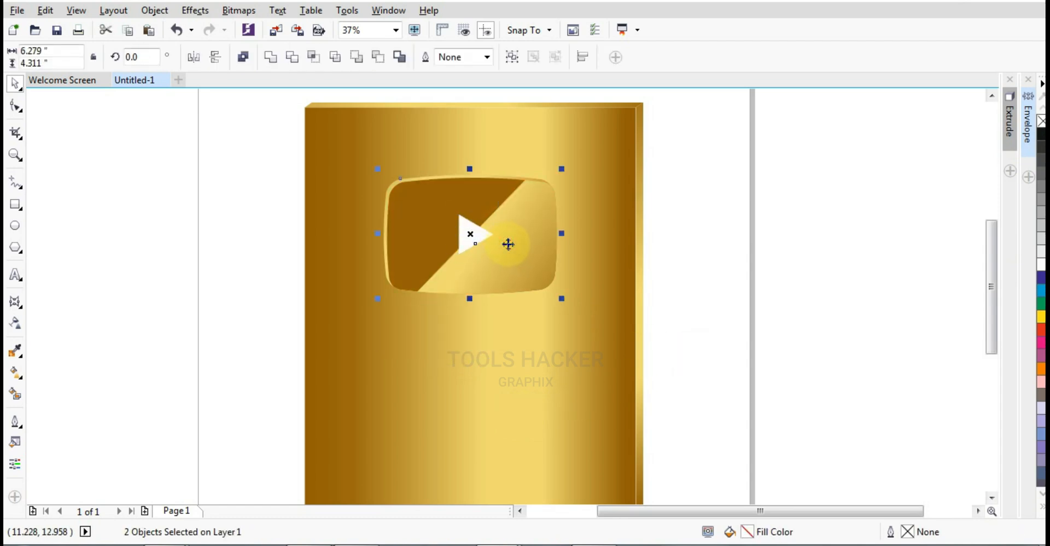
click(692, 248)
scroll(460, 237, up, 2)
drag(481, 230, 489, 239)
Add a black drop shadow to the white play triangle with a feathering of 10.
scroll(481, 239, up, 1)
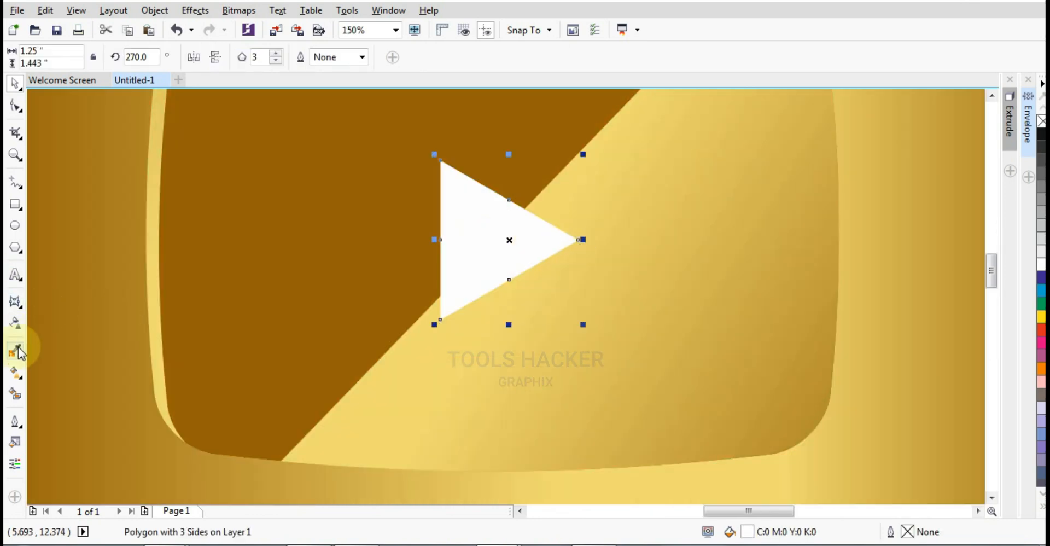
click(16, 303)
click(42, 309)
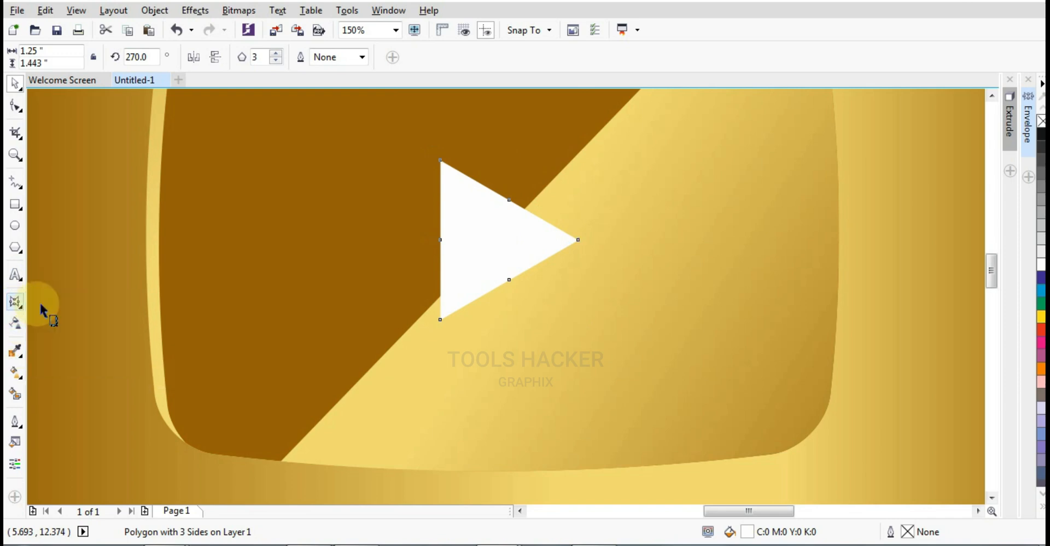
drag(492, 239, 478, 240)
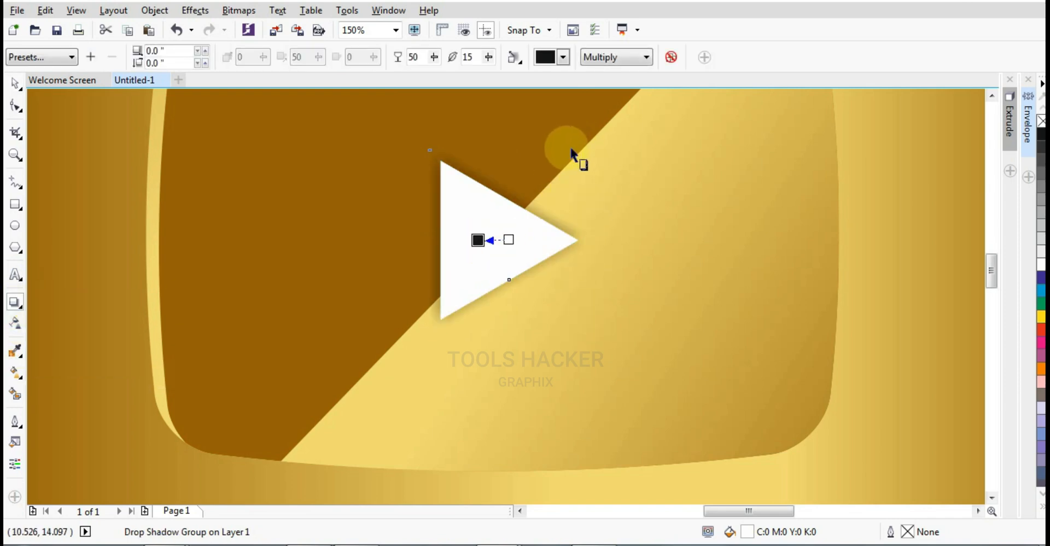
double_click(468, 57)
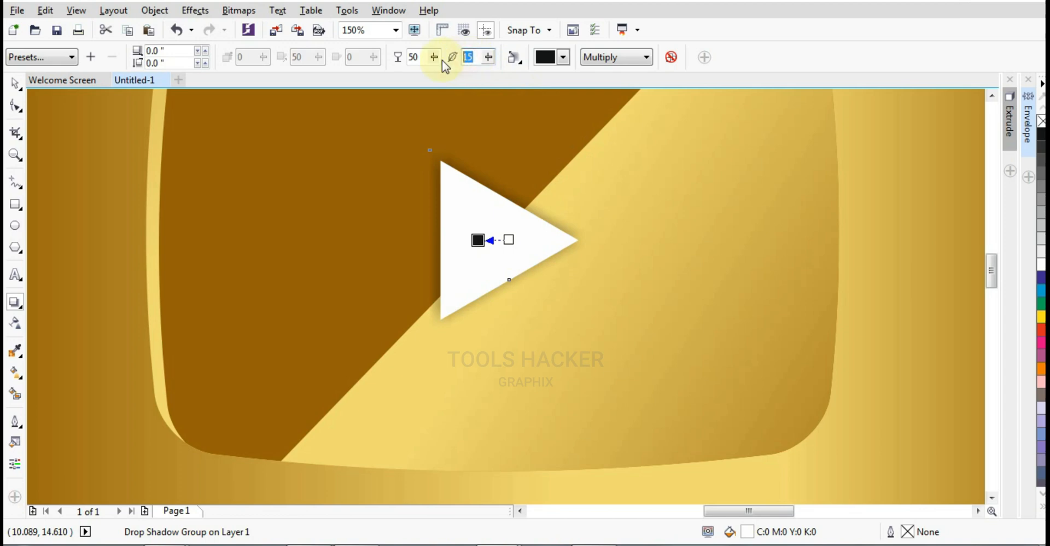
text(10)
key(Return)
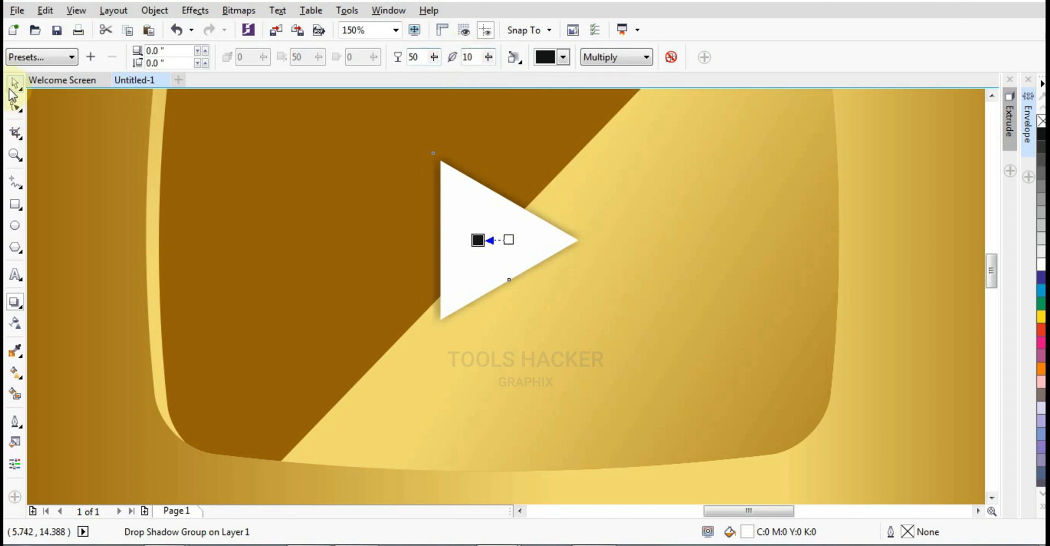
click(9, 90)
scroll(651, 229, down, 2)
click(853, 227)
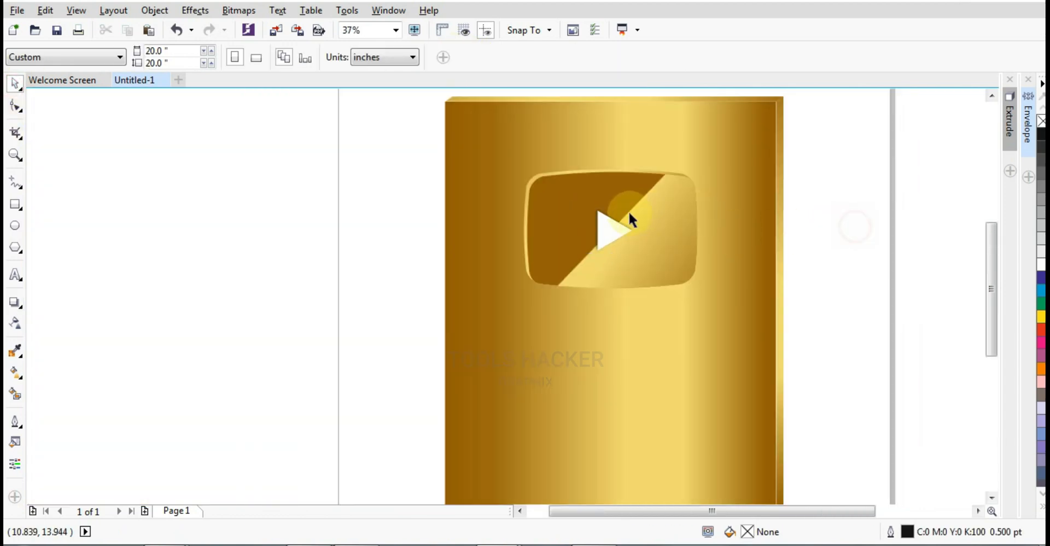
scroll(630, 215, down, 1)
scroll(712, 235, up, 1)
scroll(686, 160, down, 1)
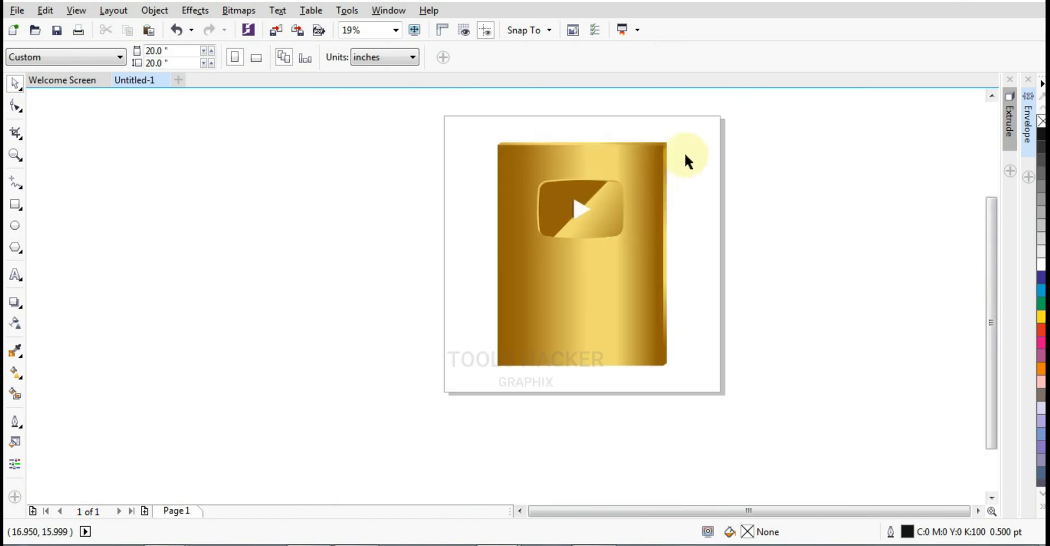
drag(598, 280, 485, 381)
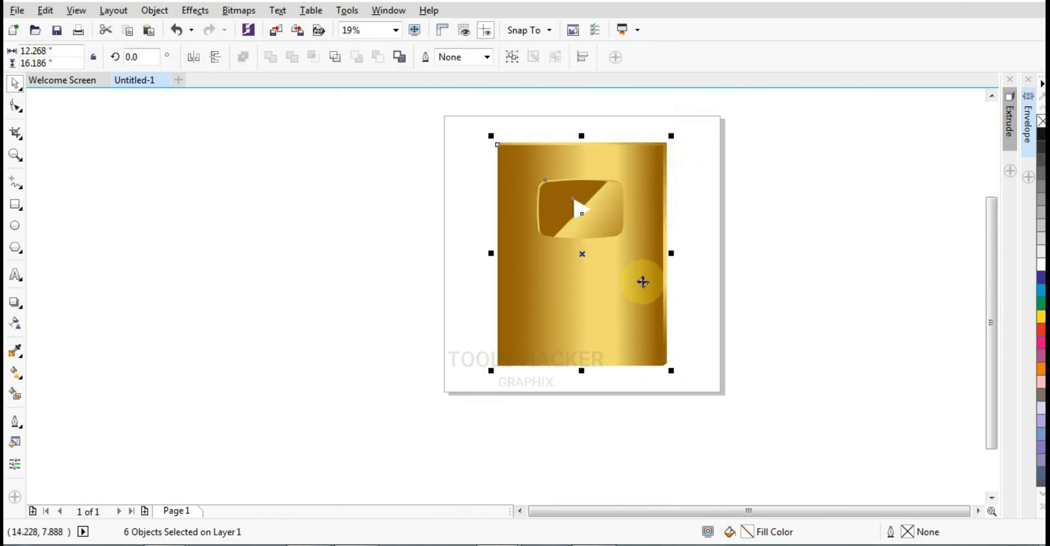
click(734, 251)
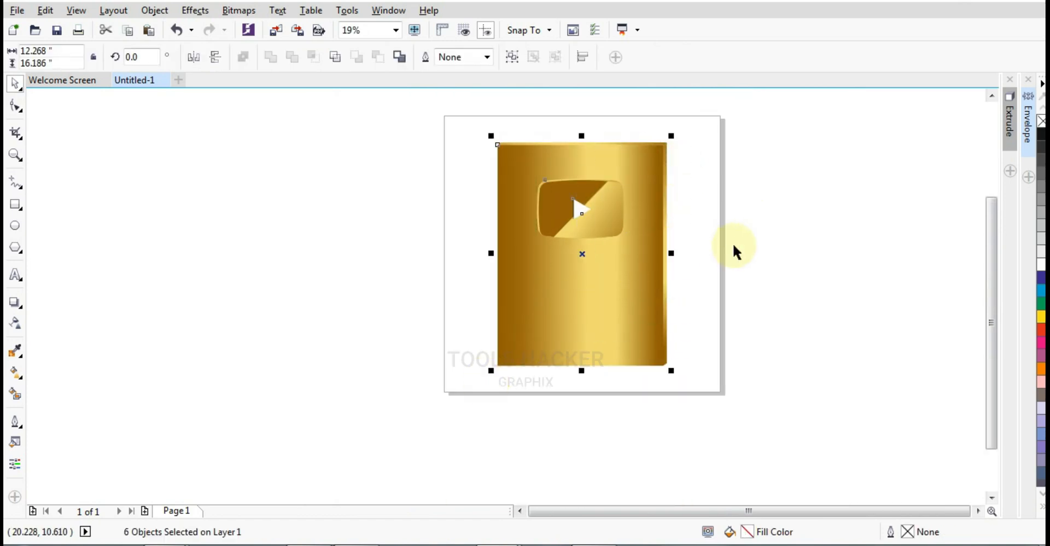
Align the two-tone shape and the play triangle horizontally with the centre of the panel's front face.
click(610, 283)
scroll(610, 286, up, 1)
scroll(597, 282, down, 1)
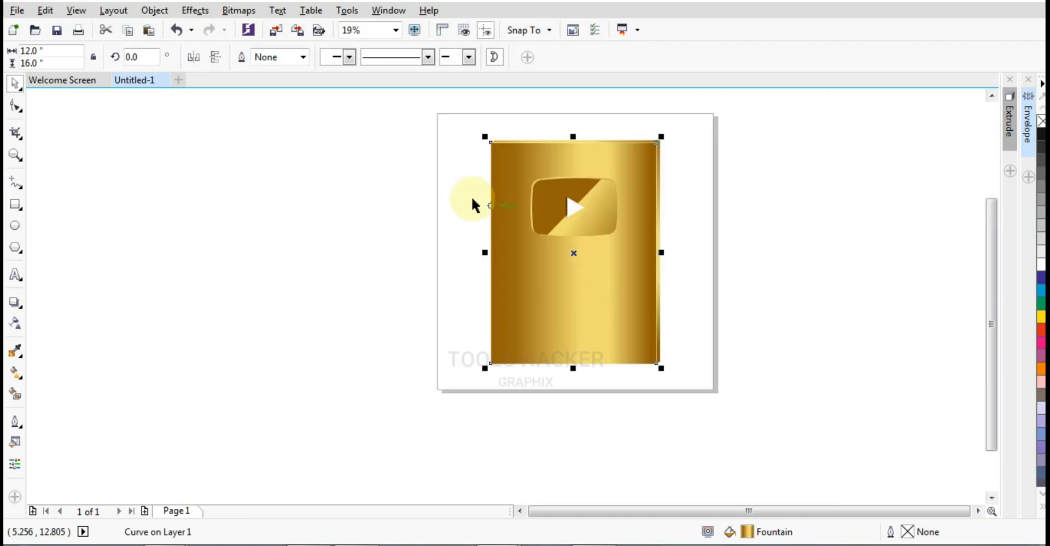
drag(432, 164, 616, 249)
shift+click(600, 262)
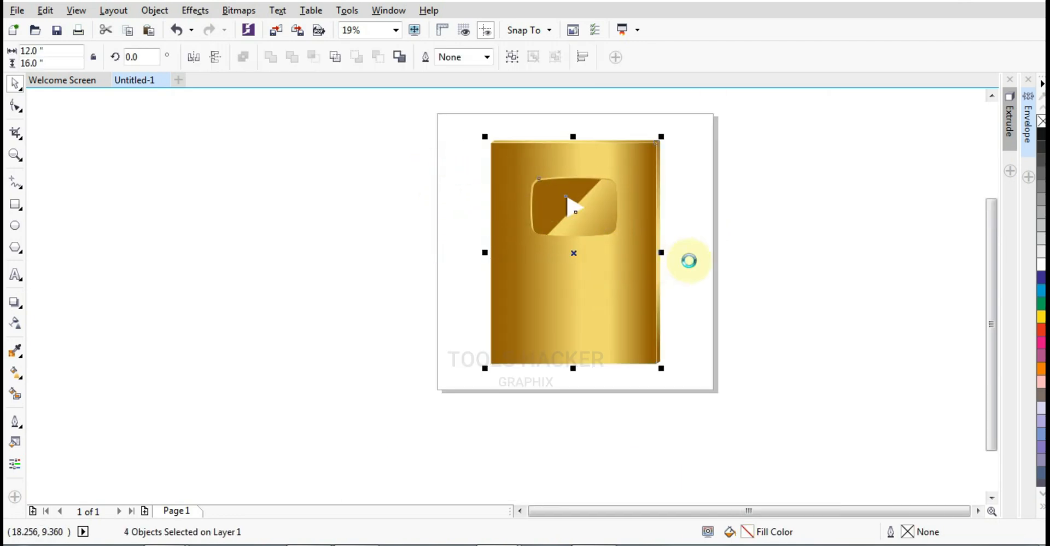
click(691, 261)
Add the artistic text "Presented to" in Arial 24 pt on the lower half of the panel's front face.
scroll(606, 297, up, 1)
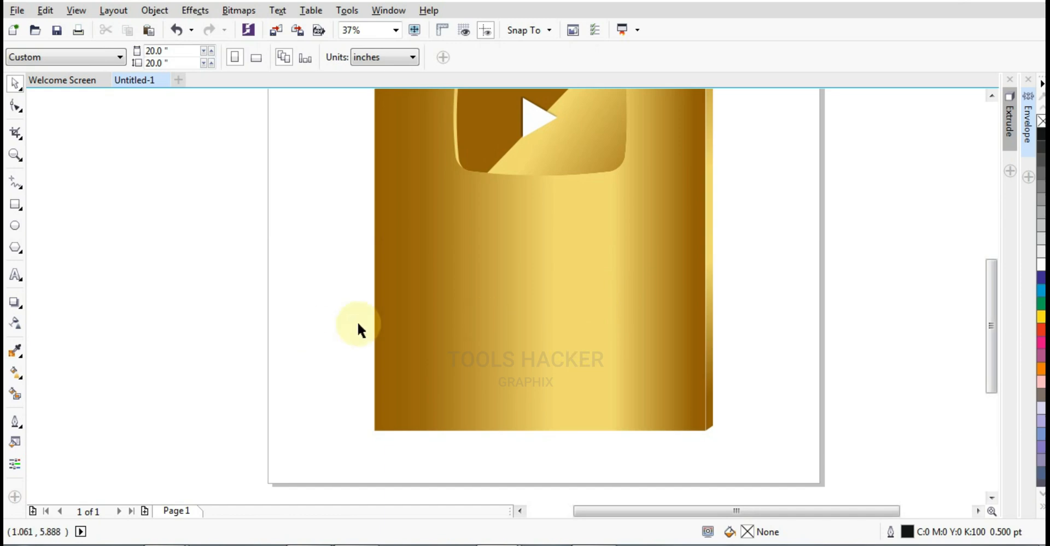
click(14, 274)
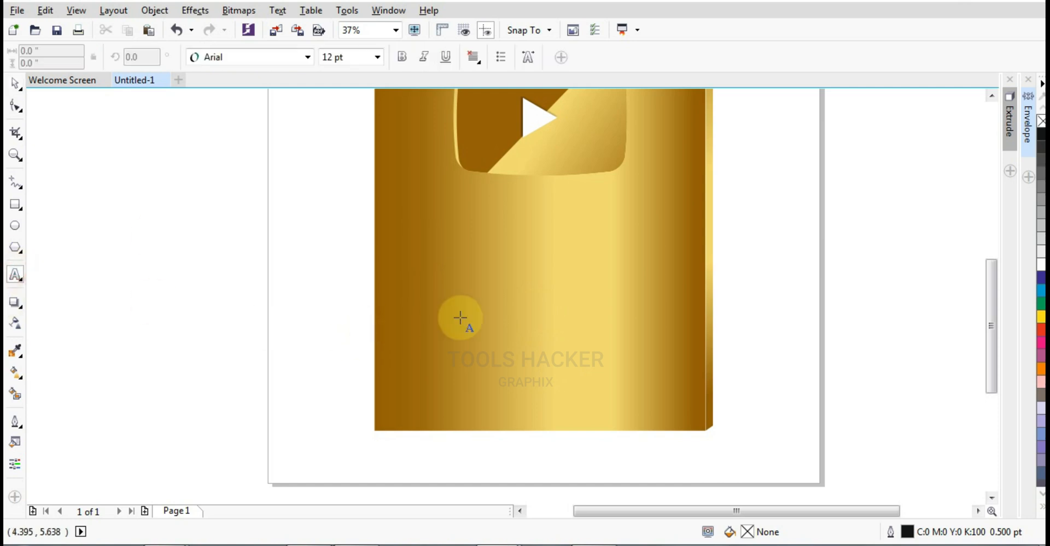
click(530, 299)
text(D)
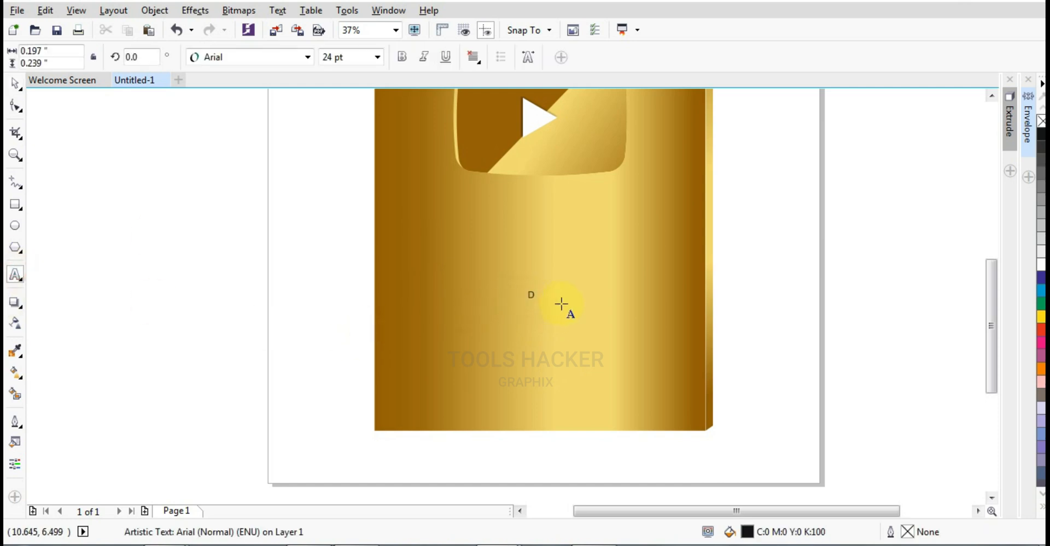
key(ctrl+a)
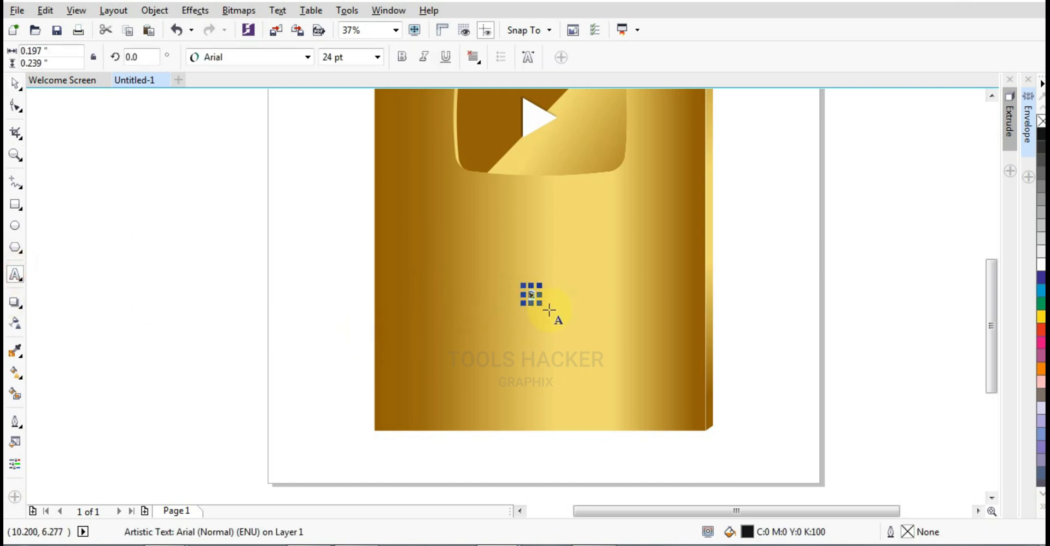
scroll(549, 309, up, 2)
key(BackSpace)
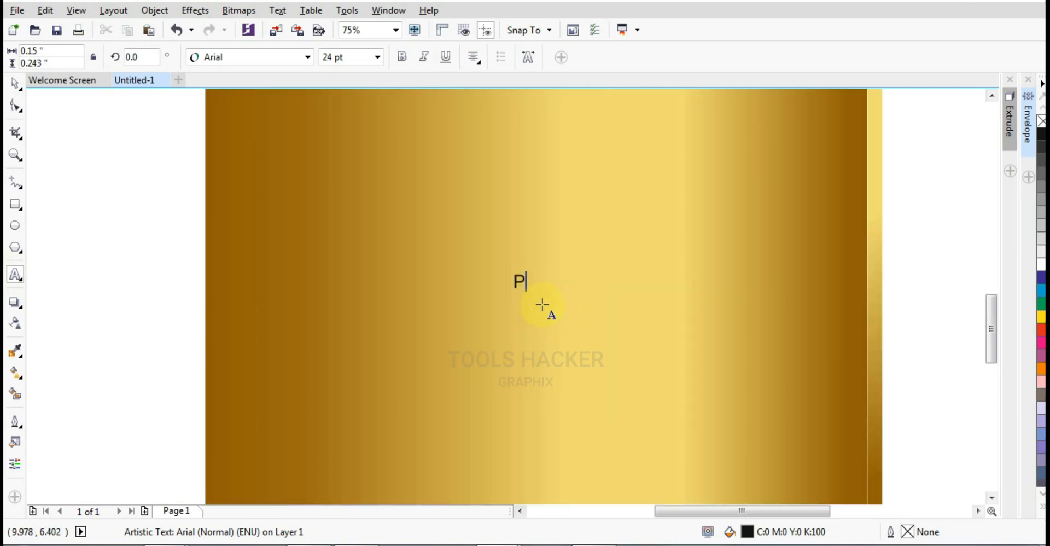
text(Presented )
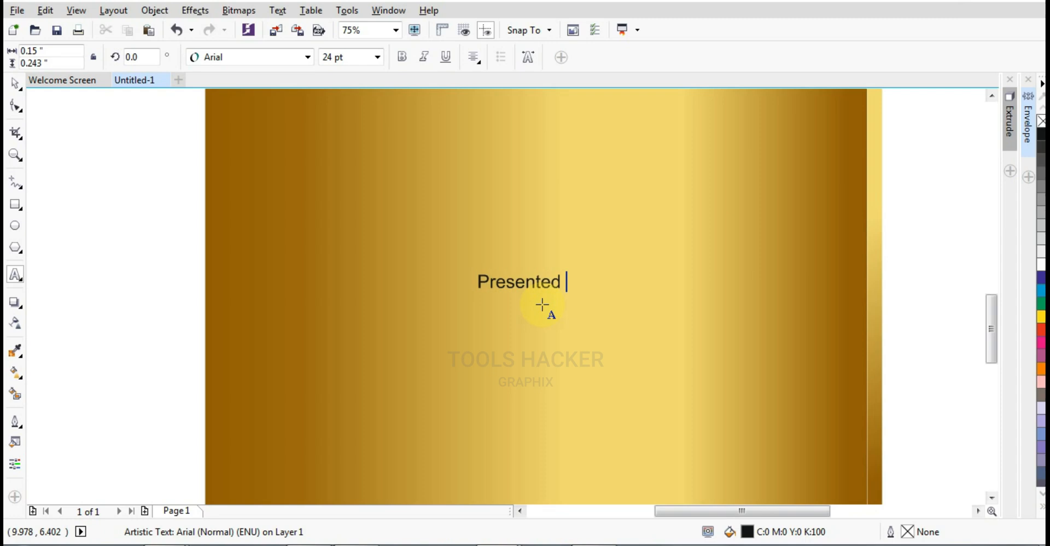
text(to)
Colour the "Presented to" text white.
key(ctrl+a)
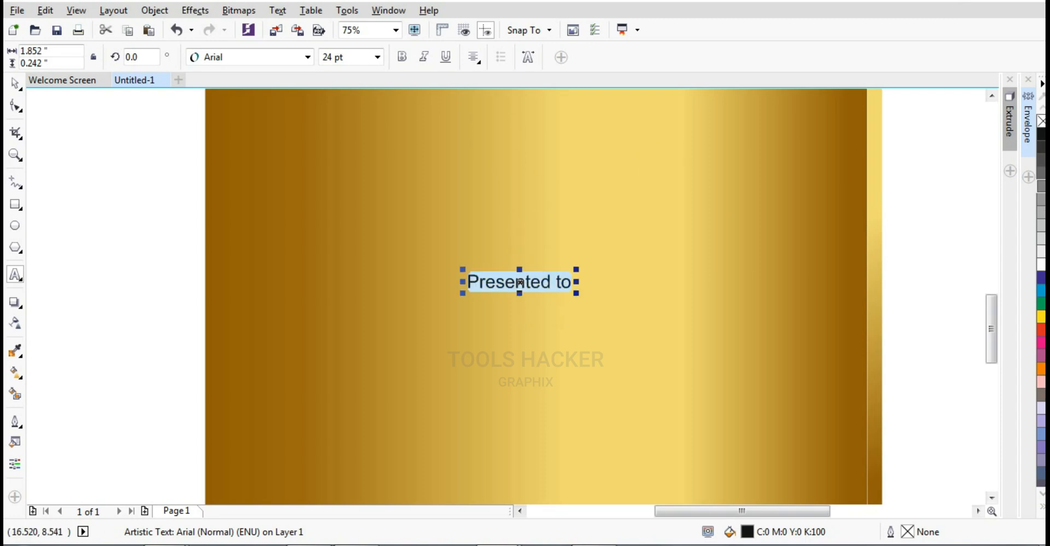
click(1041, 269)
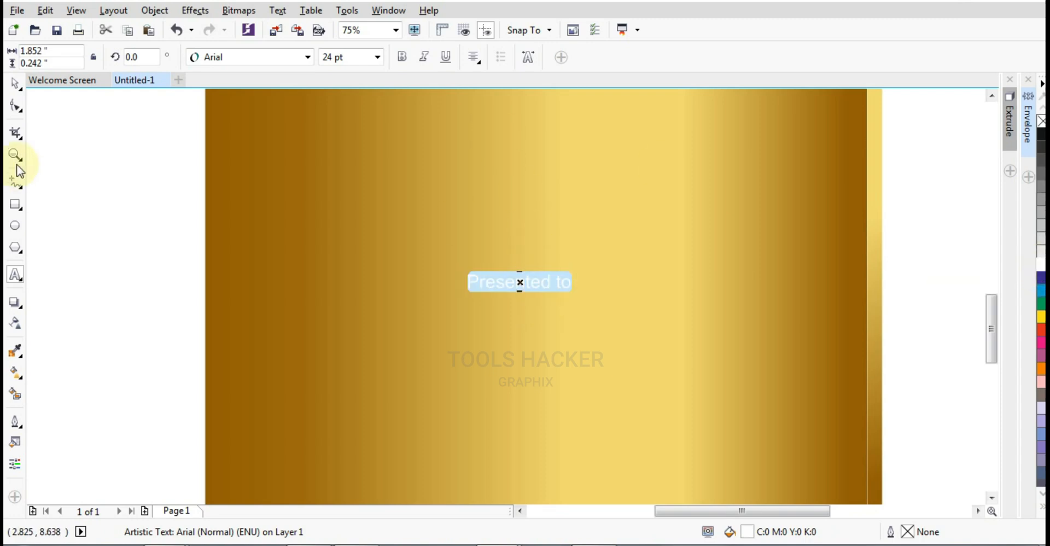
click(15, 83)
click(60, 145)
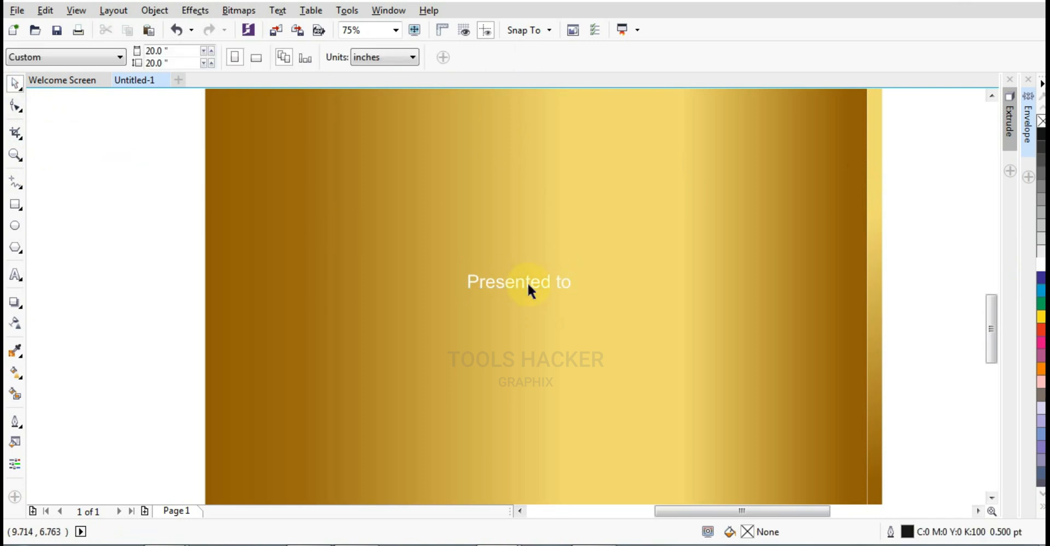
Enlarge the "Presented to" text to about 40.6 pt and centre it horizontally on the panel's front face.
click(502, 288)
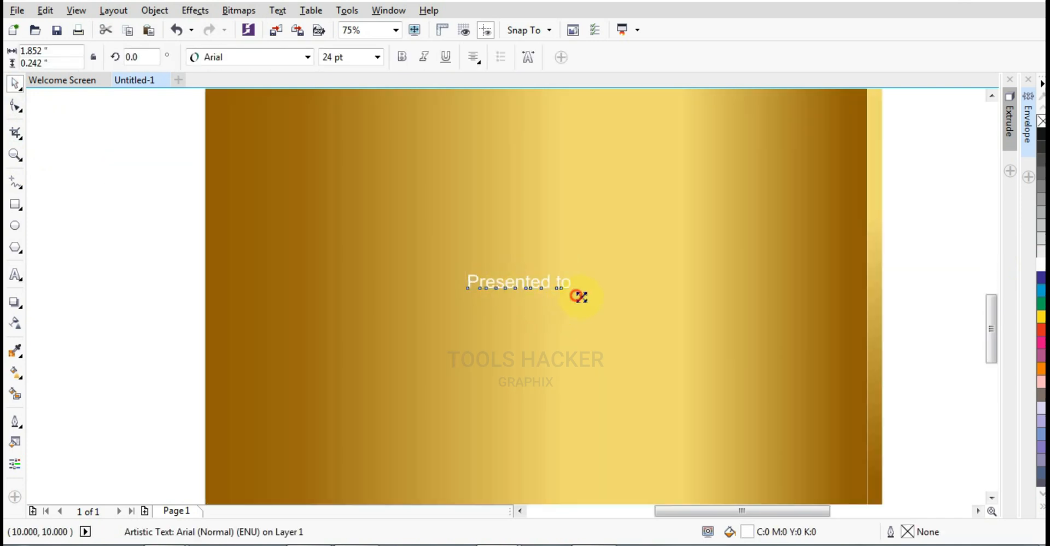
drag(576, 294, 616, 301)
scroll(586, 335, down, 1)
shift+click(585, 335)
key(c)
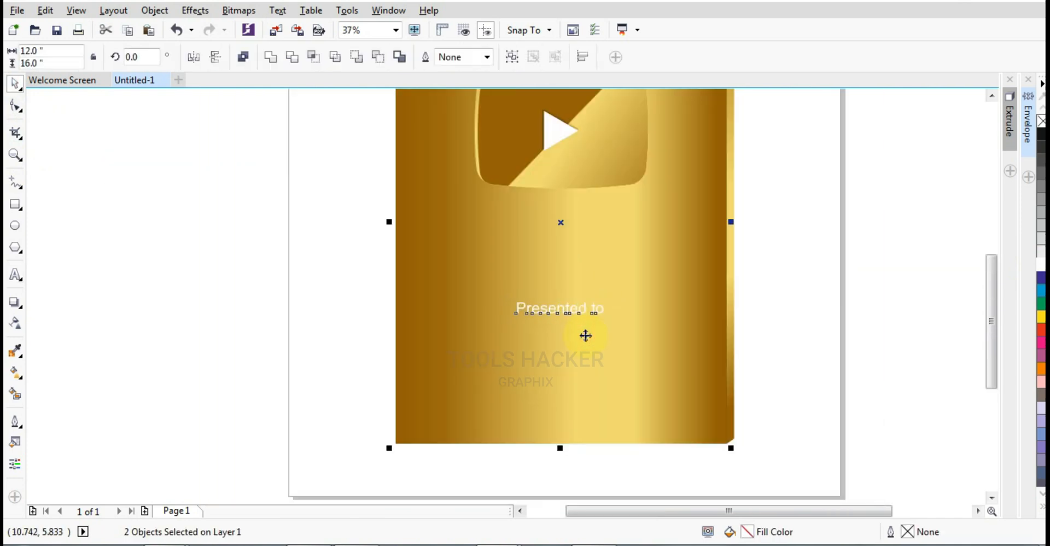
shift+click(583, 335)
click(348, 310)
scroll(590, 308, up, 1)
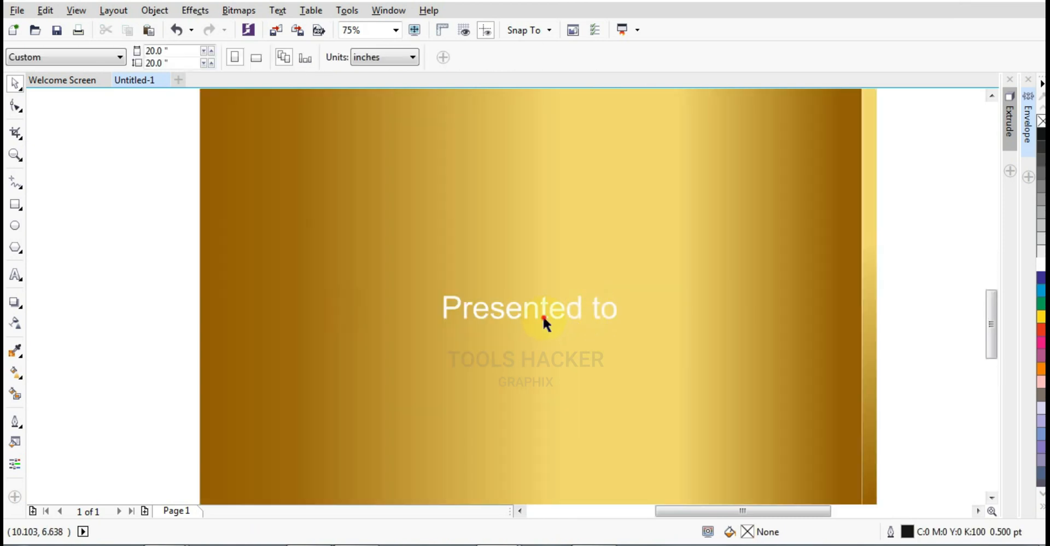
Duplicate the white "Presented to" text slightly below the original, keeping it horizontally in line.
click(543, 318)
scroll(543, 318, down, 1)
scroll(544, 319, up, 1)
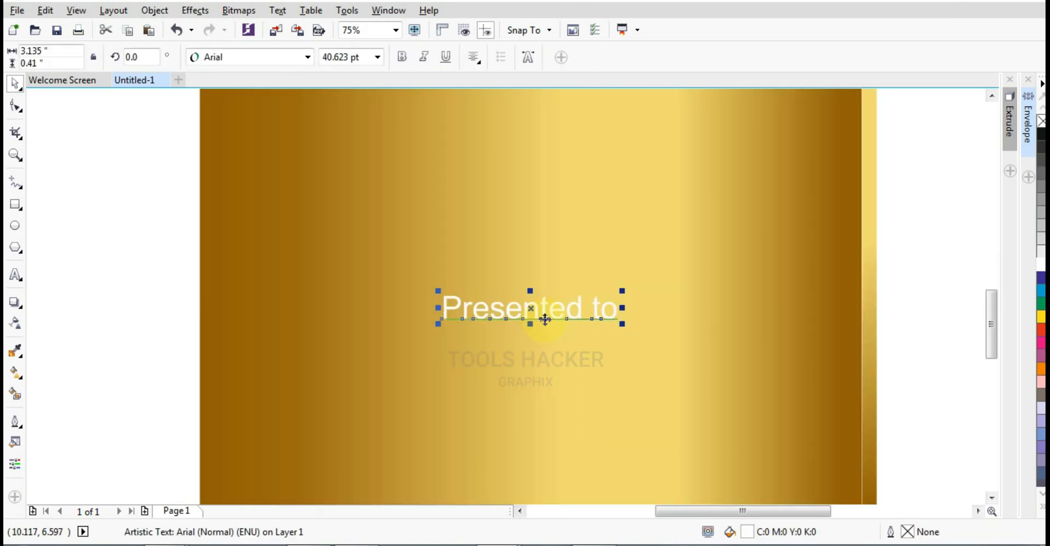
key(Down)
key(Down)
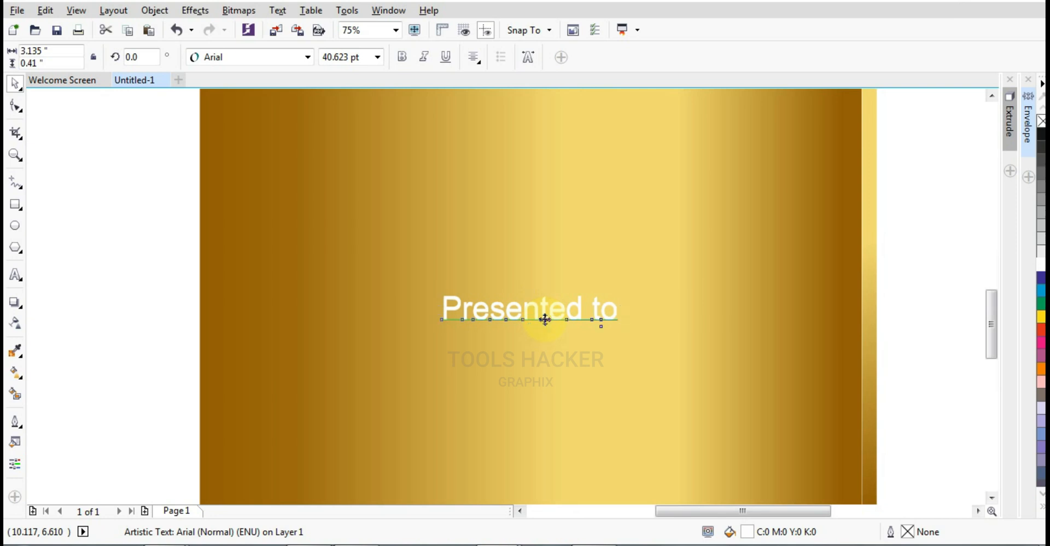
right_click(545, 319)
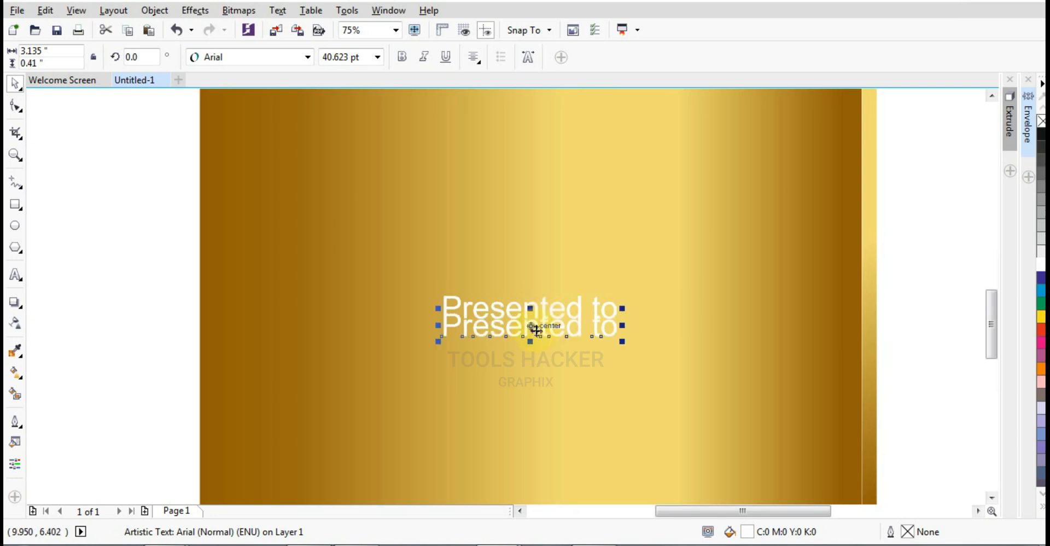
Enlarge the lower "Presented to" copy to about 54.7 pt beneath the original and replace its text with "Channel Name".
drag(533, 329, 534, 349)
drag(623, 363, 654, 369)
click(15, 274)
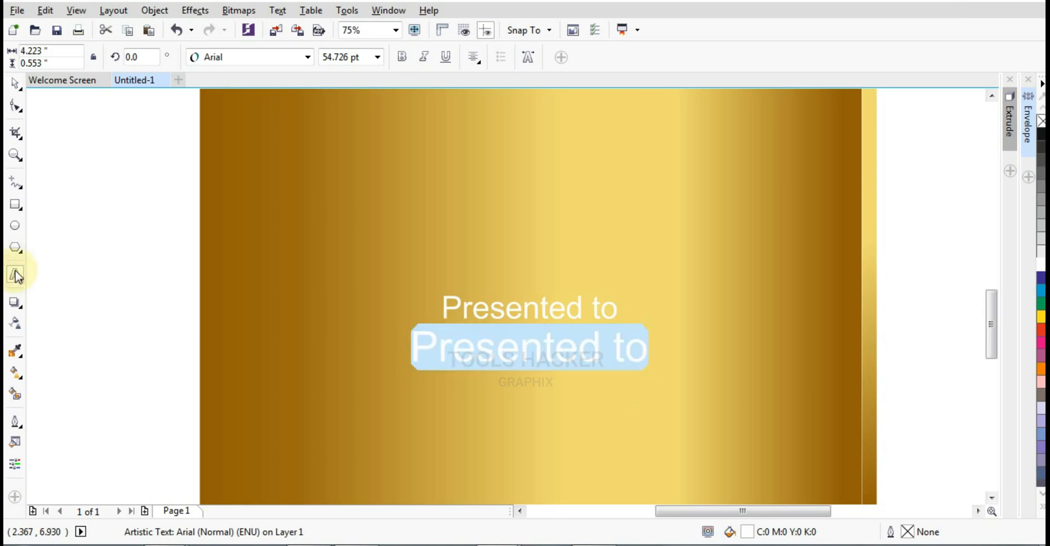
text(CH)
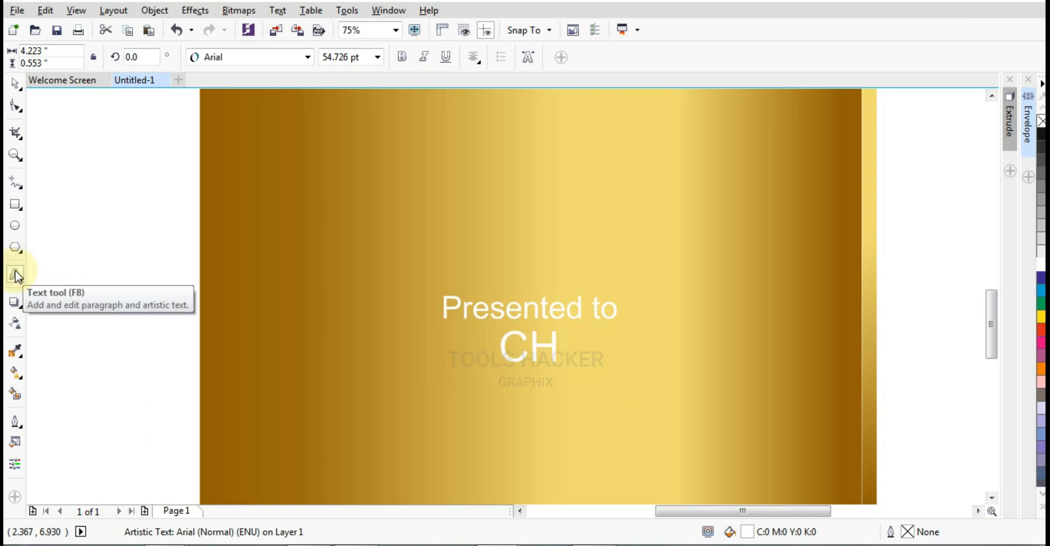
key(BackSpace)
text(hann)
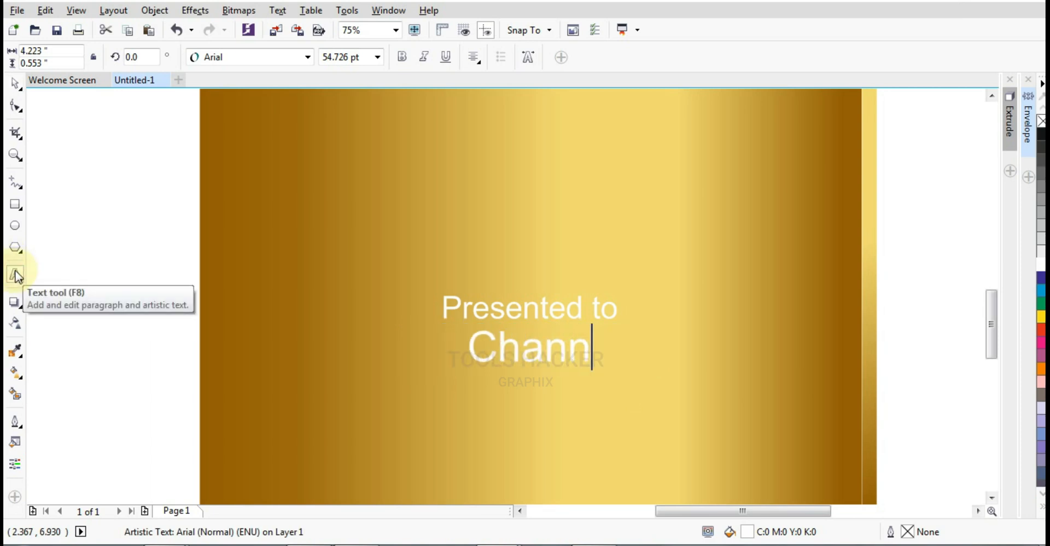
text(el N)
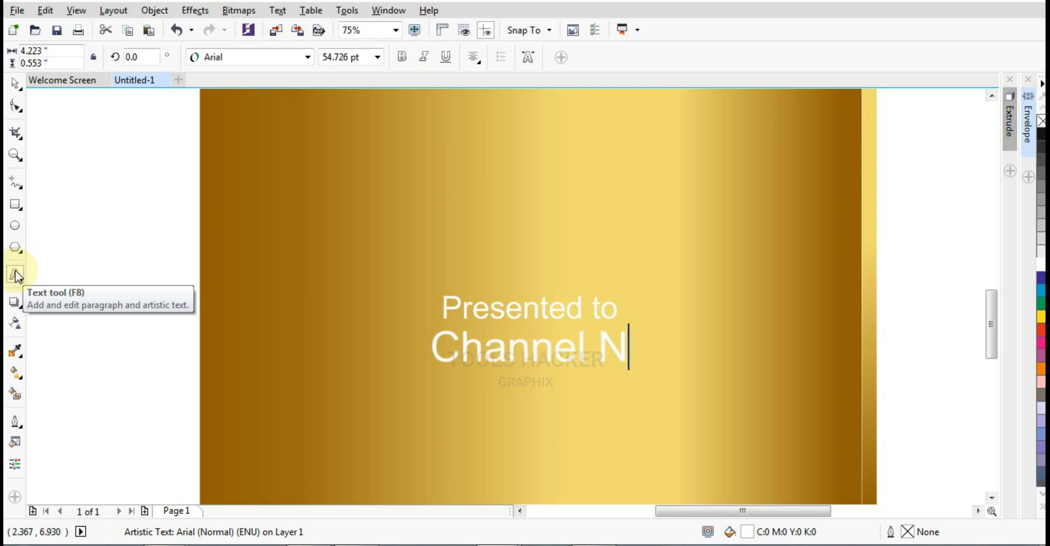
text(ame)
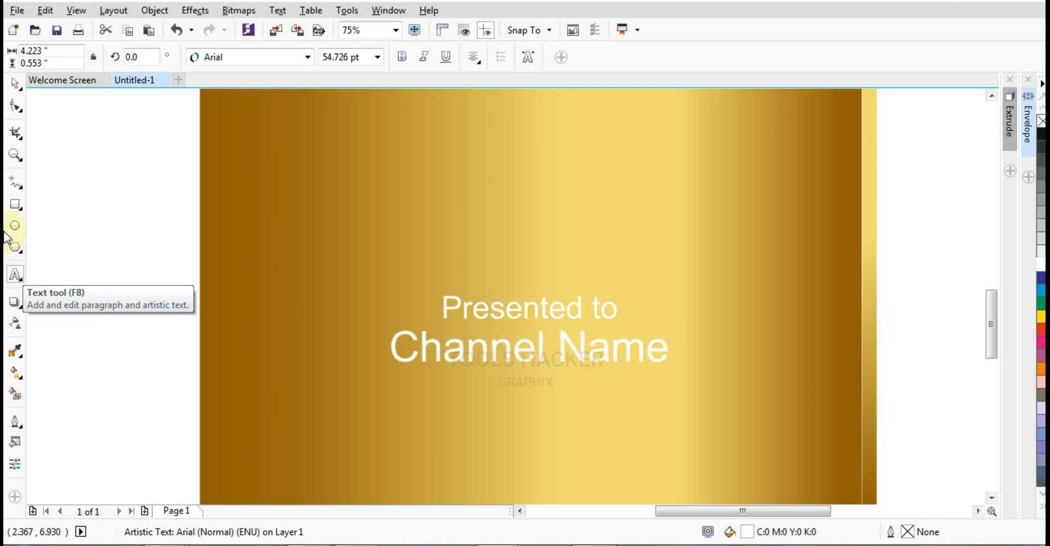
click(15, 83)
Duplicate the "Presented to" text straight down to just below the "Channel Name" line.
click(493, 305)
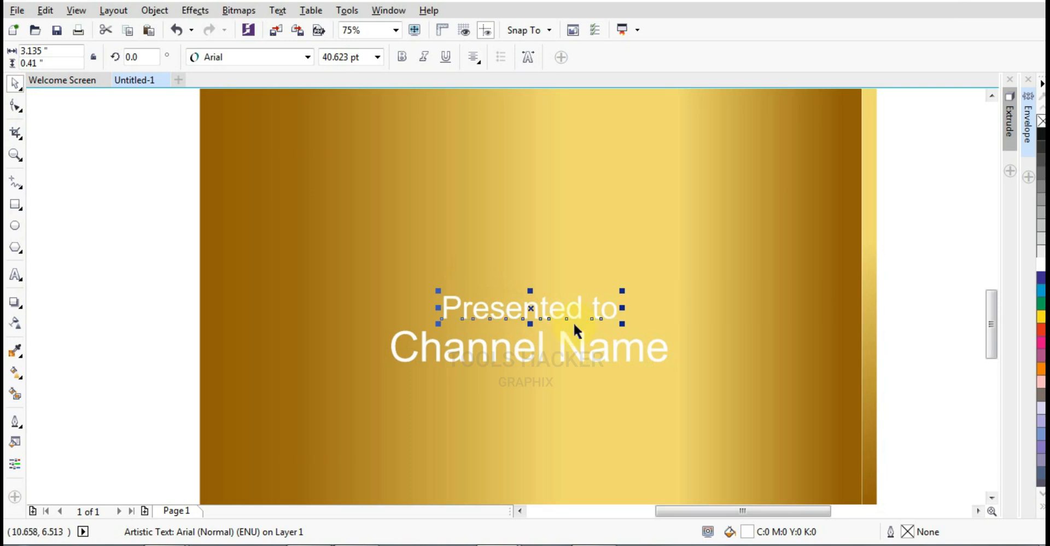
key(Down)
key(Down)
key(KP_Add)
key(Down)
key(Down)
key(Down)
key(Down)
key(Down)
key(Down)
key(Down)
key(Down)
key(Down)
key(Down)
key(Down)
key(Down)
key(Down)
key(Down)
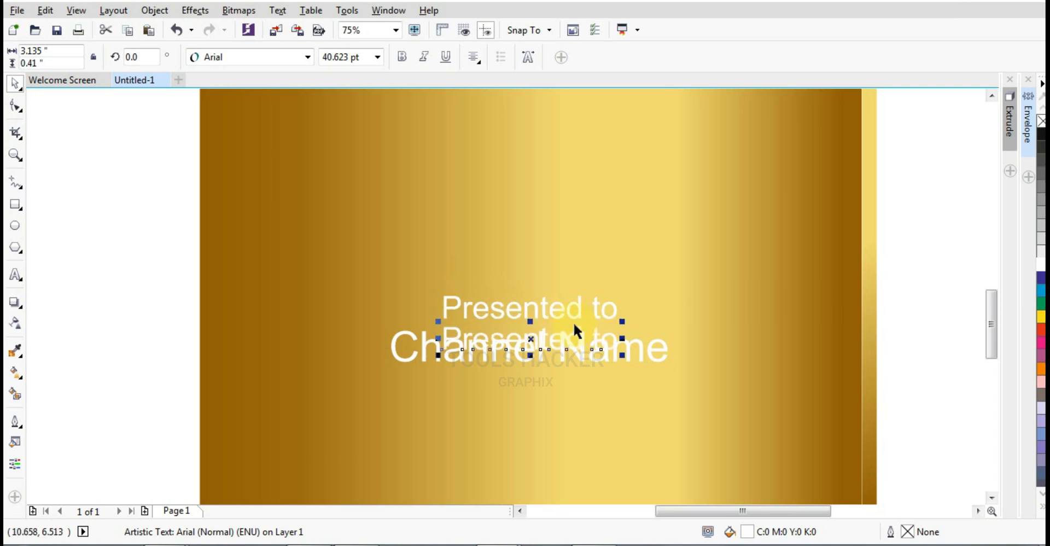
key(Down)
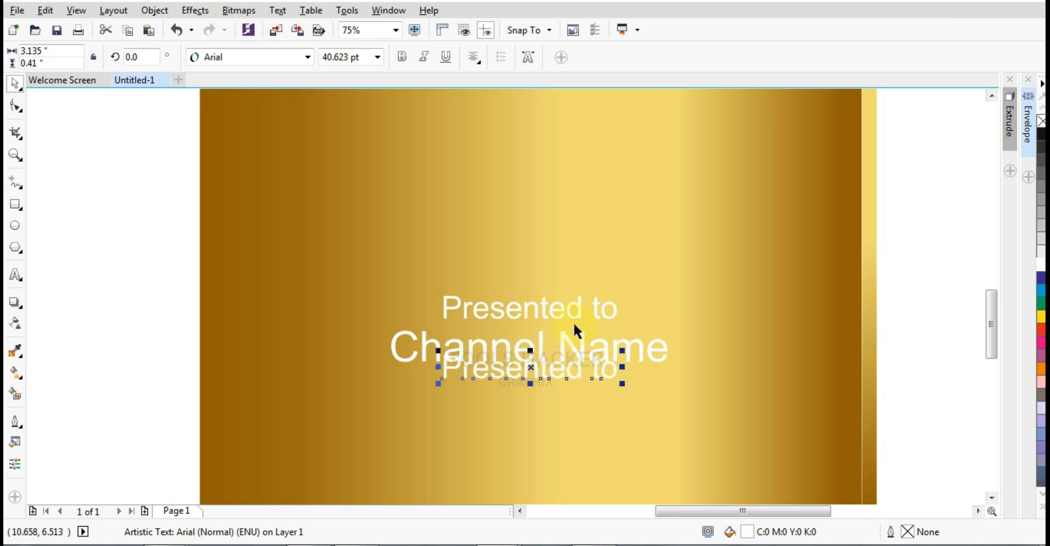
key(Down)
key(Down)
key(Down)
key(Down)
key(Down)
key(Down)
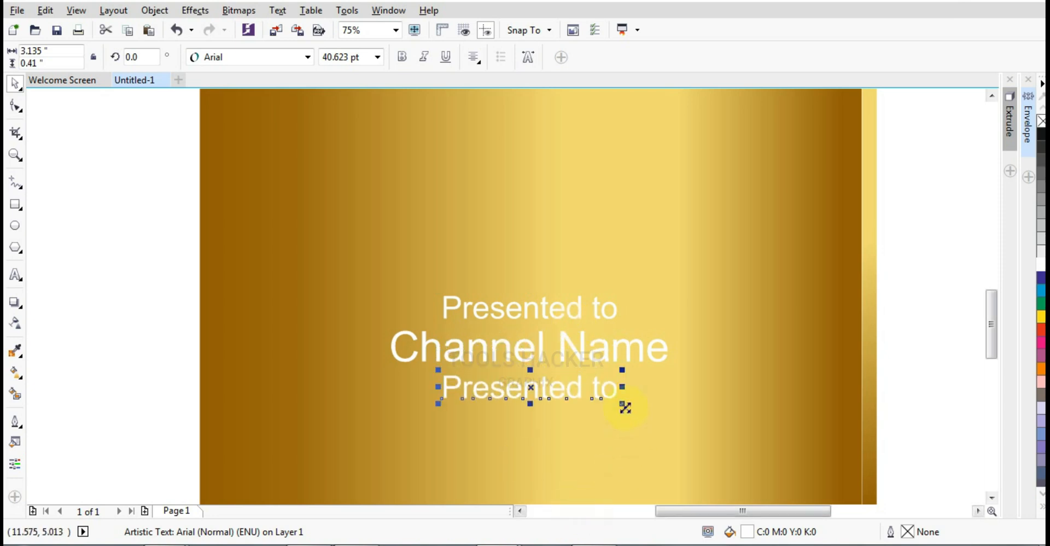
Enlarge the bottom "Presented to" copy to about 43.2 pt and shrink the top one slightly, keeping both centred.
mouse_move(623, 406)
mouse_down()
mouse_move(643, 410)
mouse_move(628, 412)
mouse_up()
click(605, 320)
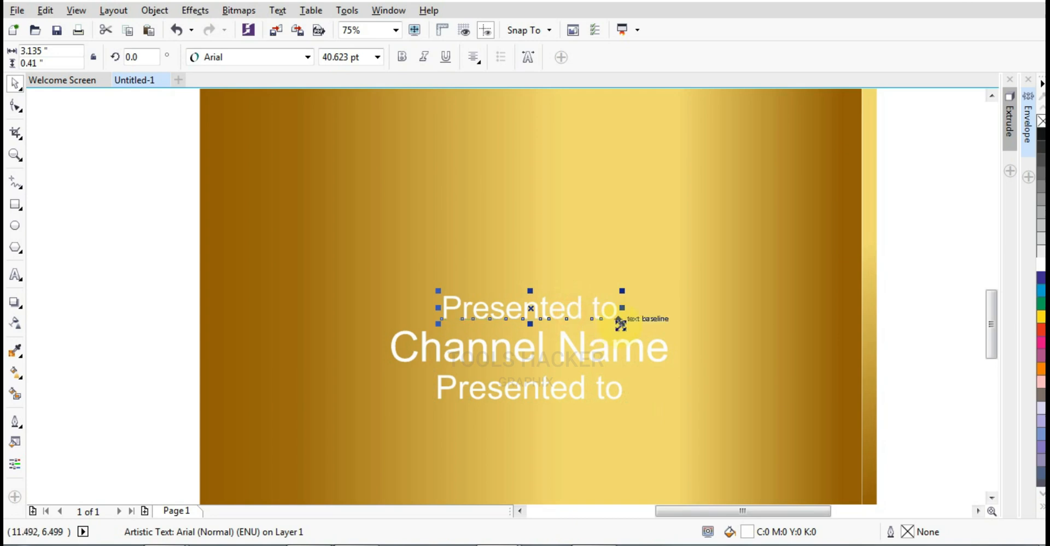
drag(620, 323, 606, 329)
Replace the bottom line's text with "For passing 1,000,000 subscribers" and shrink it about its centre to about 7.7 inches wide.
click(586, 388)
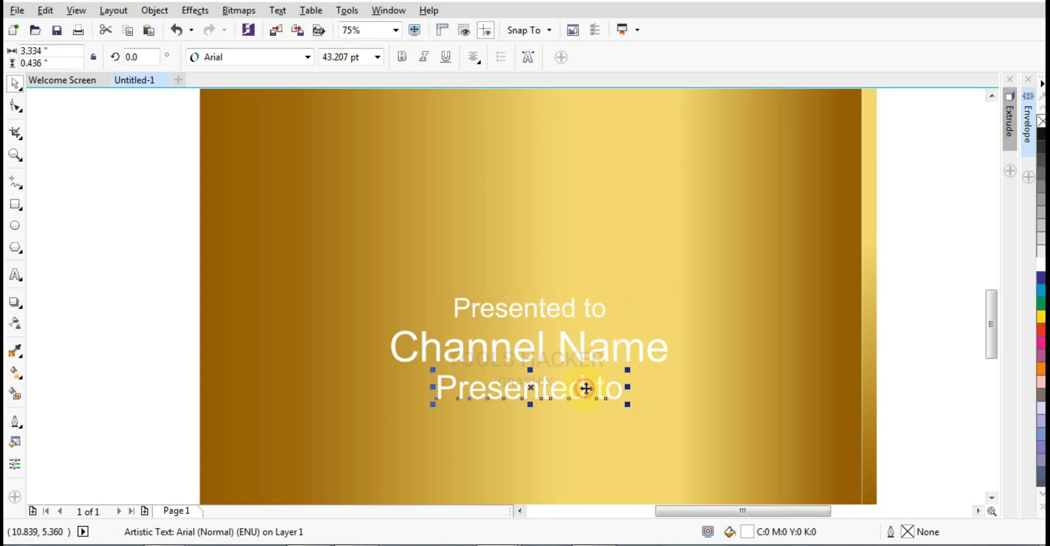
click(14, 275)
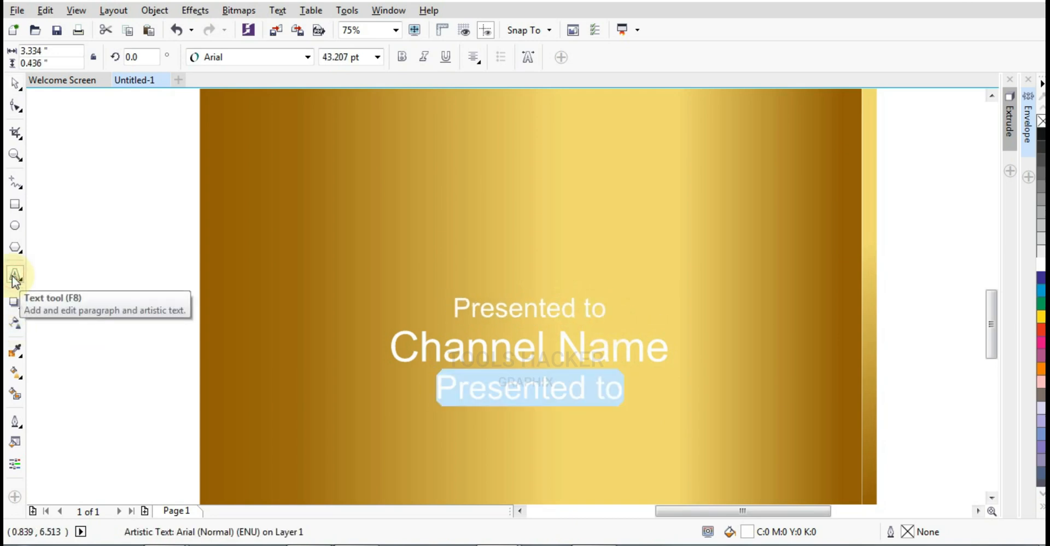
text(For )
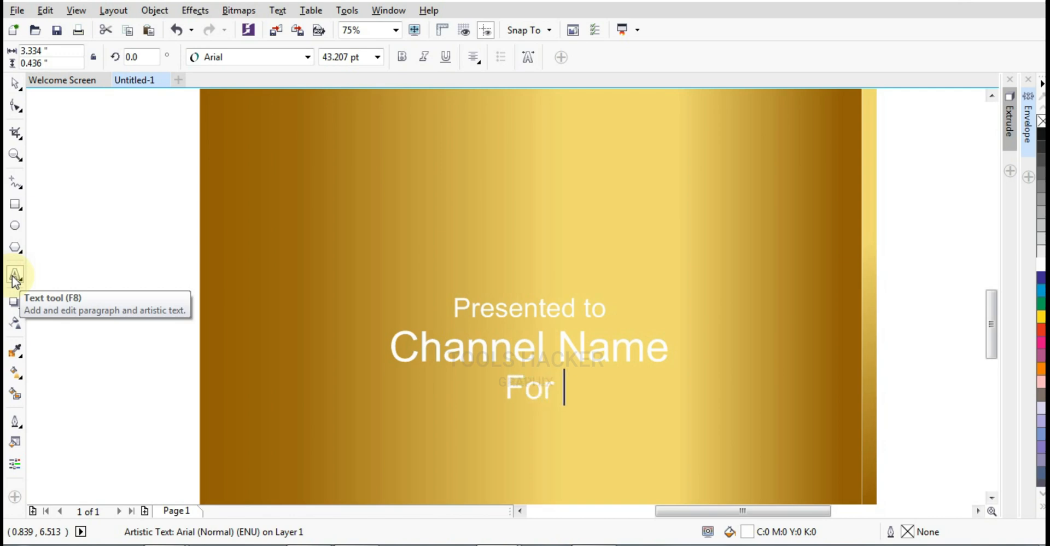
text(pass)
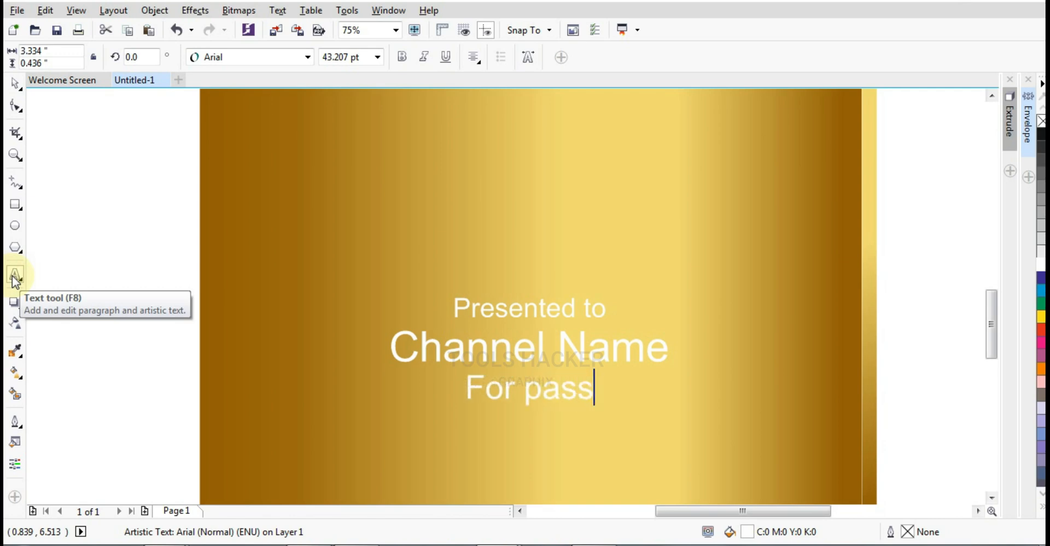
text(ing )
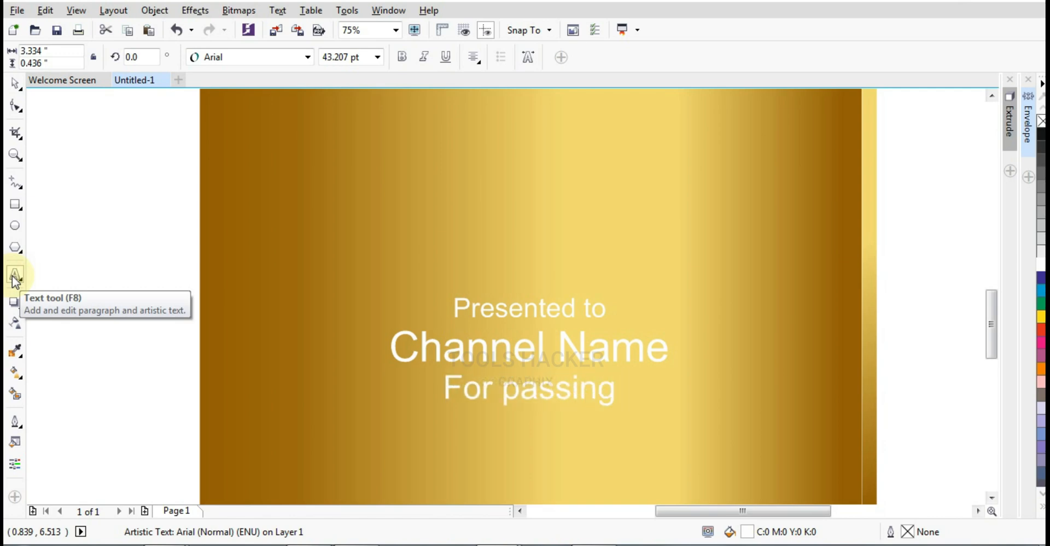
text(1,)
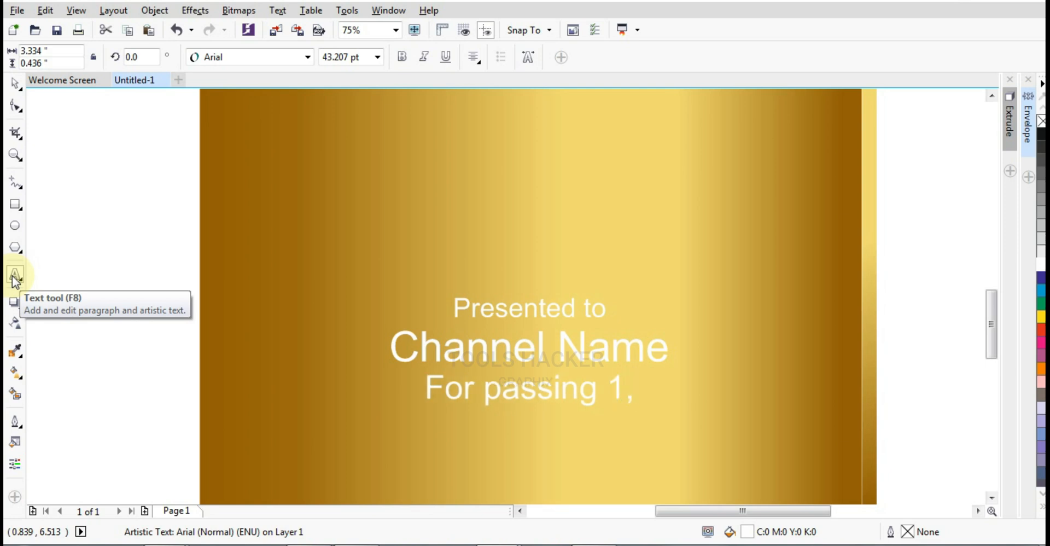
text(000)
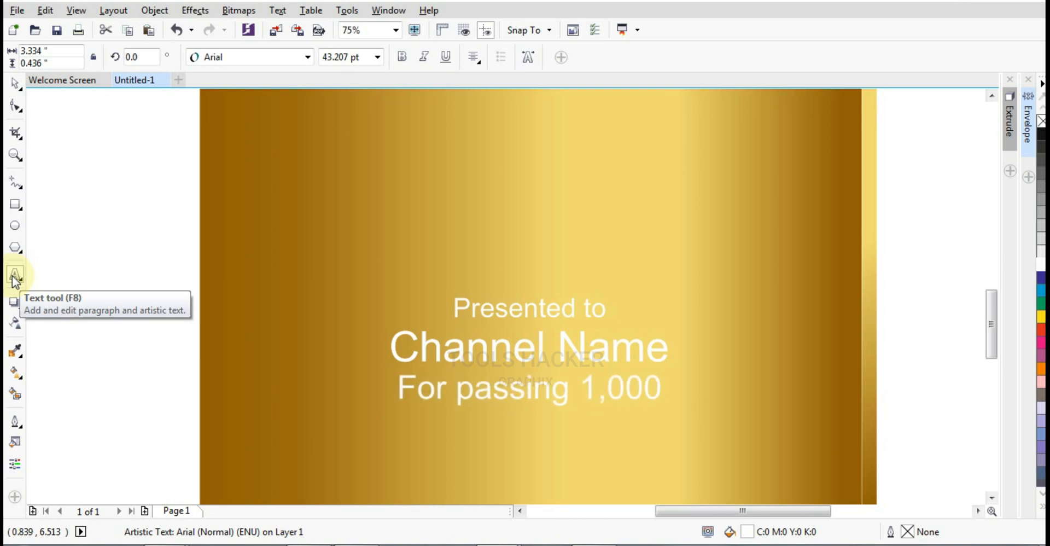
text(,000)
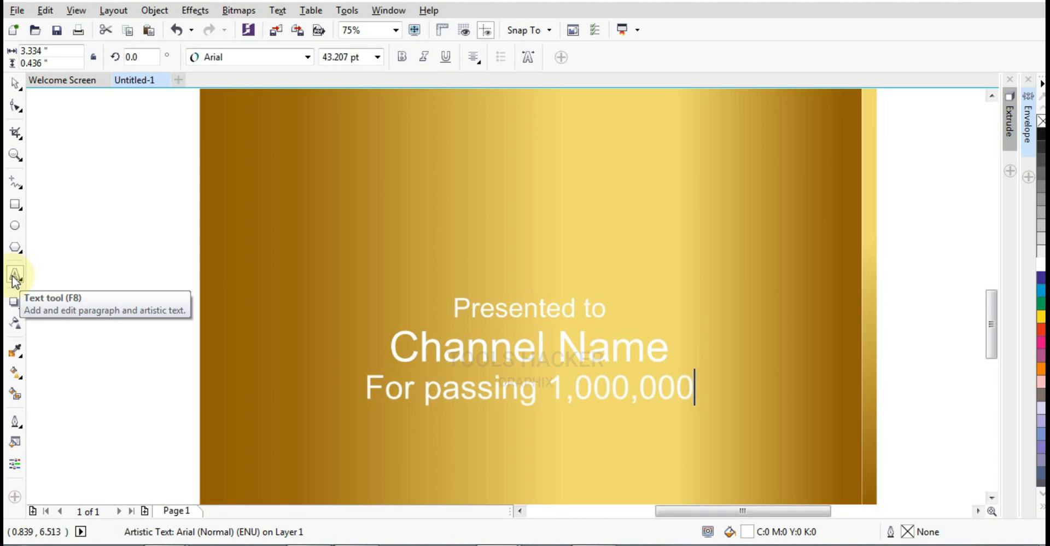
text( sub)
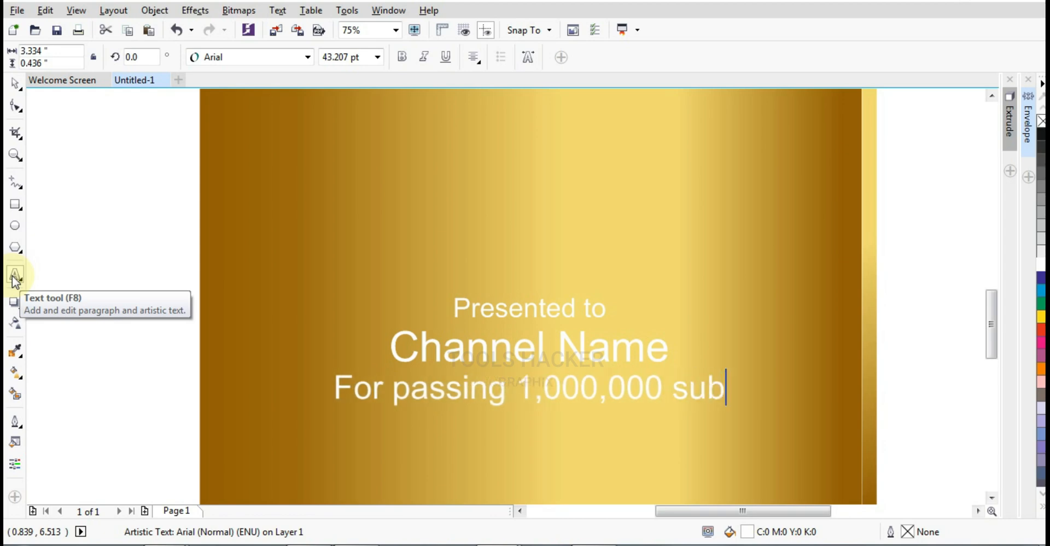
text(scribers)
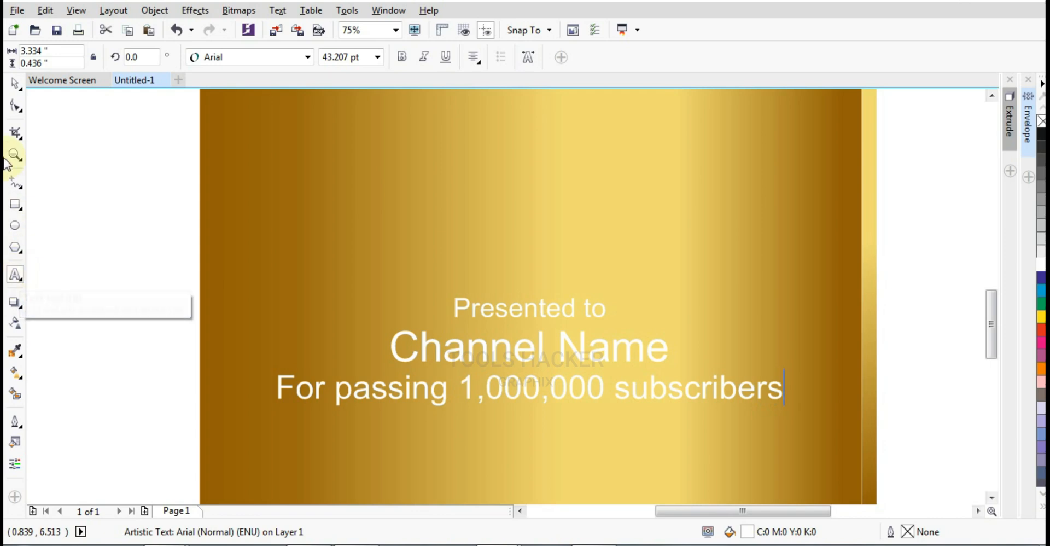
click(16, 85)
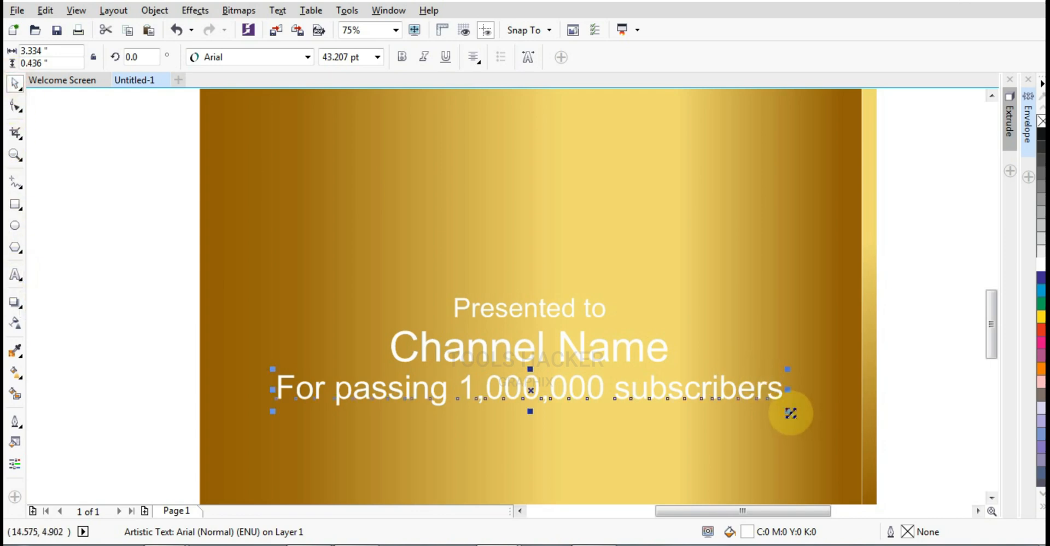
drag(789, 413, 747, 426)
click(544, 362)
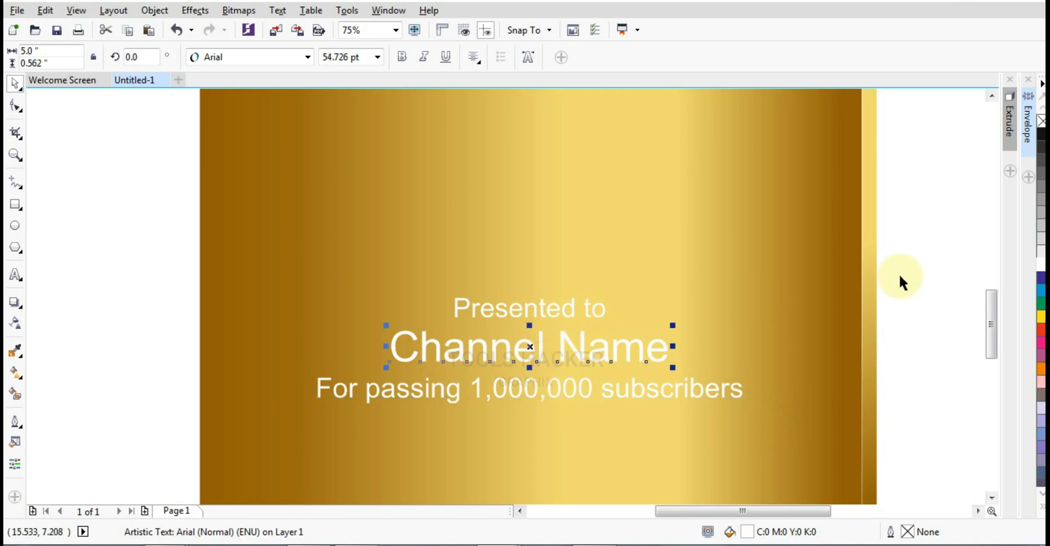
shift+click(455, 303)
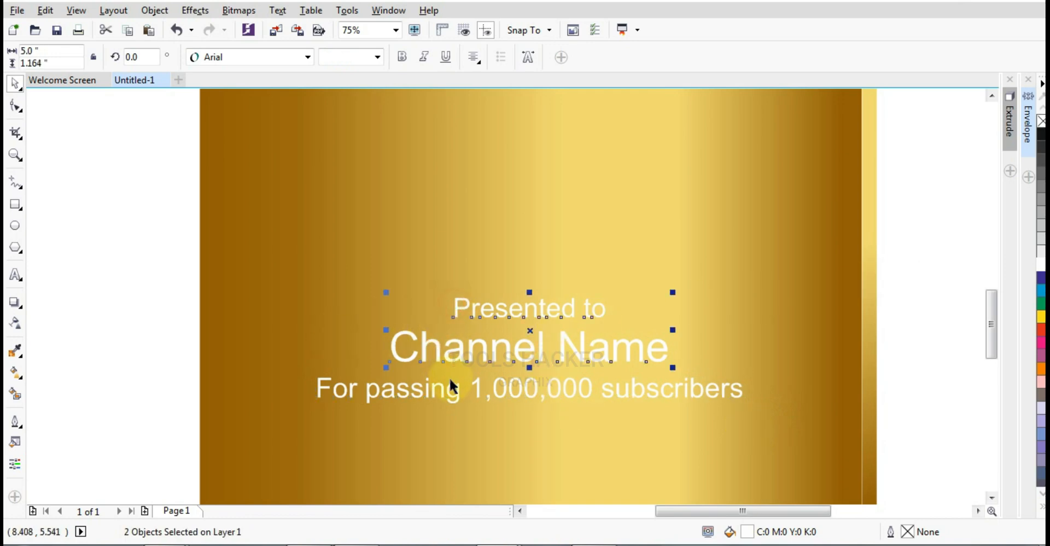
shift+click(452, 390)
shift+click(422, 262)
scroll(552, 277, down, 2)
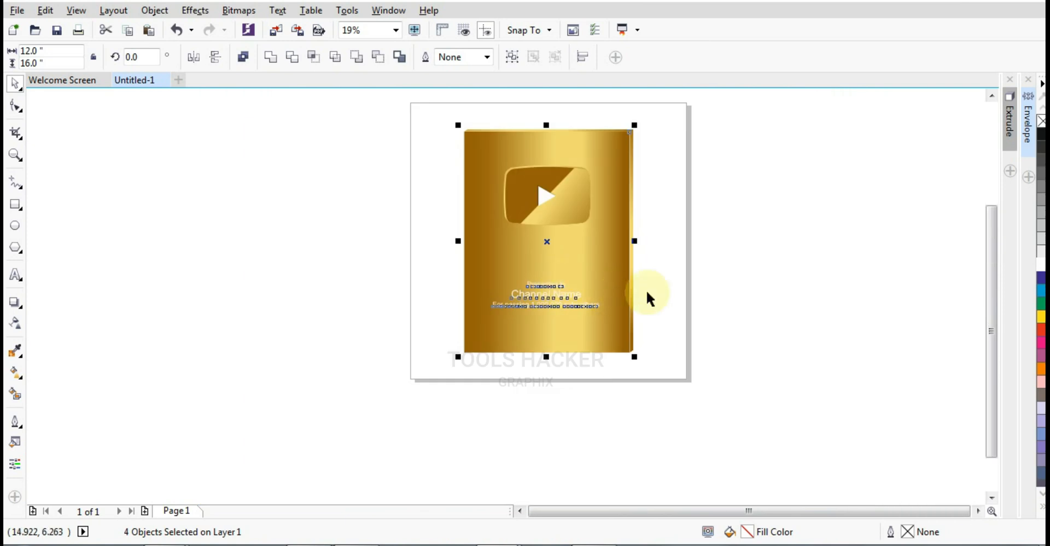
click(670, 292)
Group the three white presentation text lines on the panel's front face.
scroll(562, 287, up, 1)
drag(302, 252, 657, 364)
scroll(565, 321, up, 1)
scroll(541, 328, down, 1)
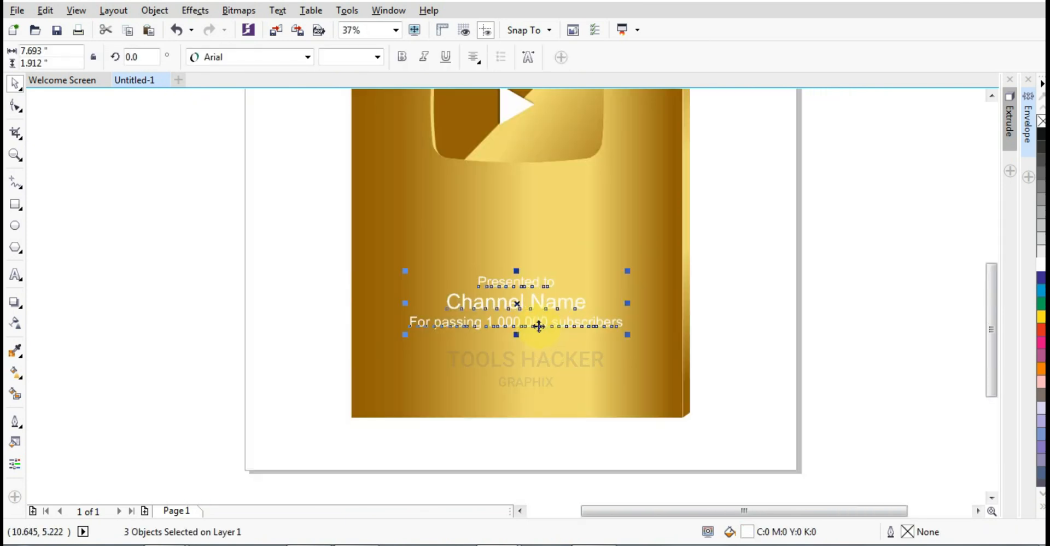
scroll(538, 325, up, 1)
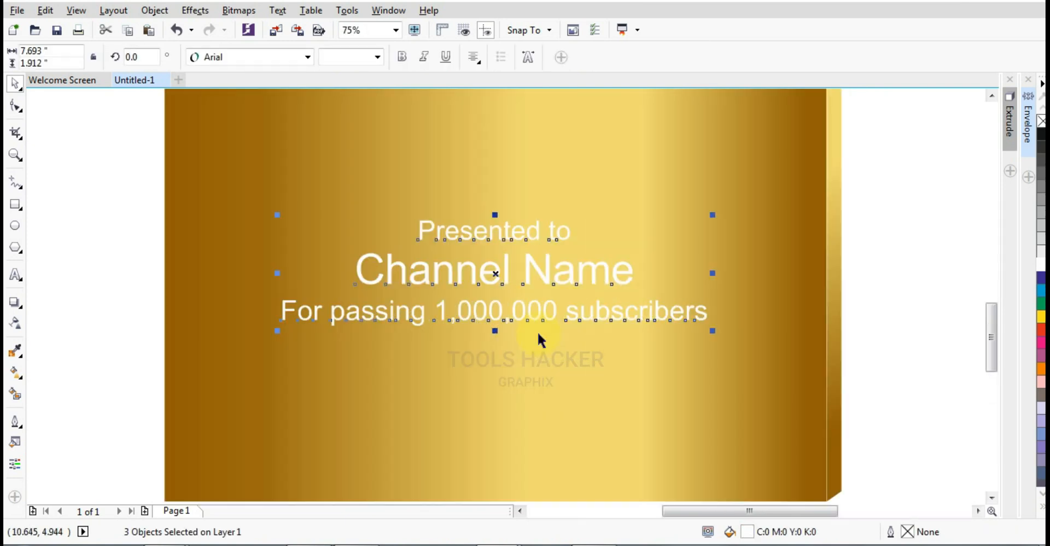
click(76, 351)
drag(138, 194, 735, 368)
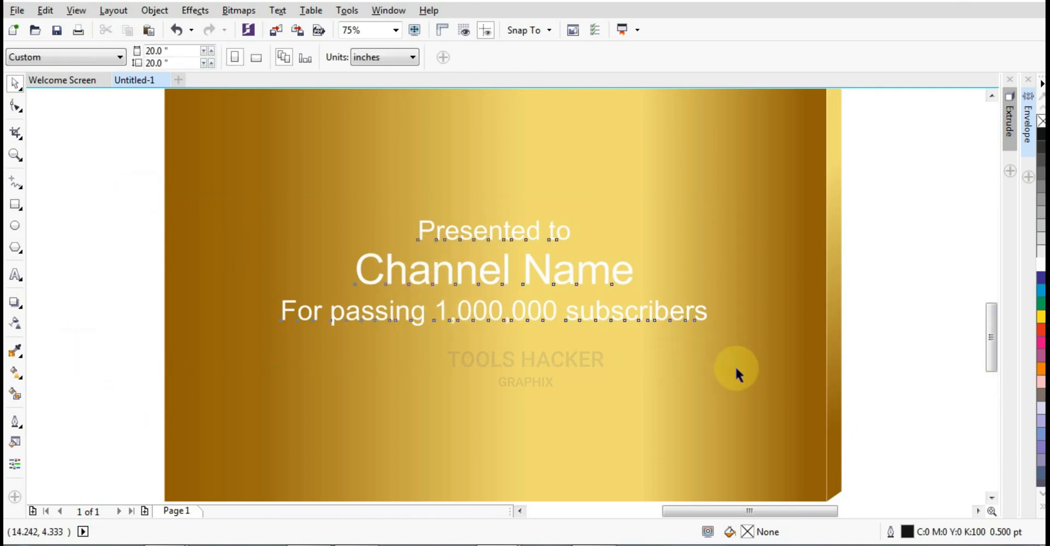
key(ctrl+g)
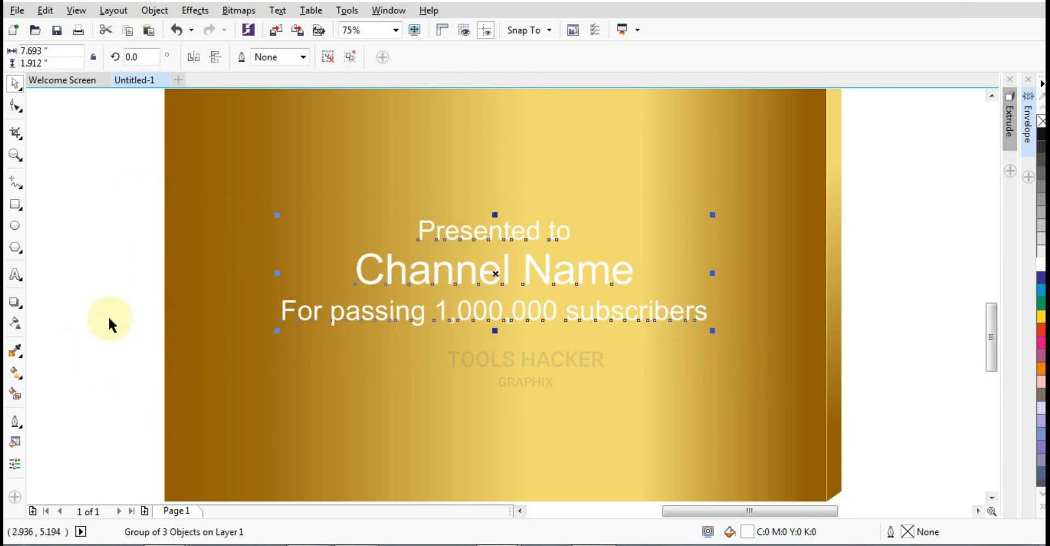
Add a black Multiply drop shadow with no offset, 50 opacity and feathering 2 to the grouped presentation text.
click(15, 302)
drag(485, 278, 488, 277)
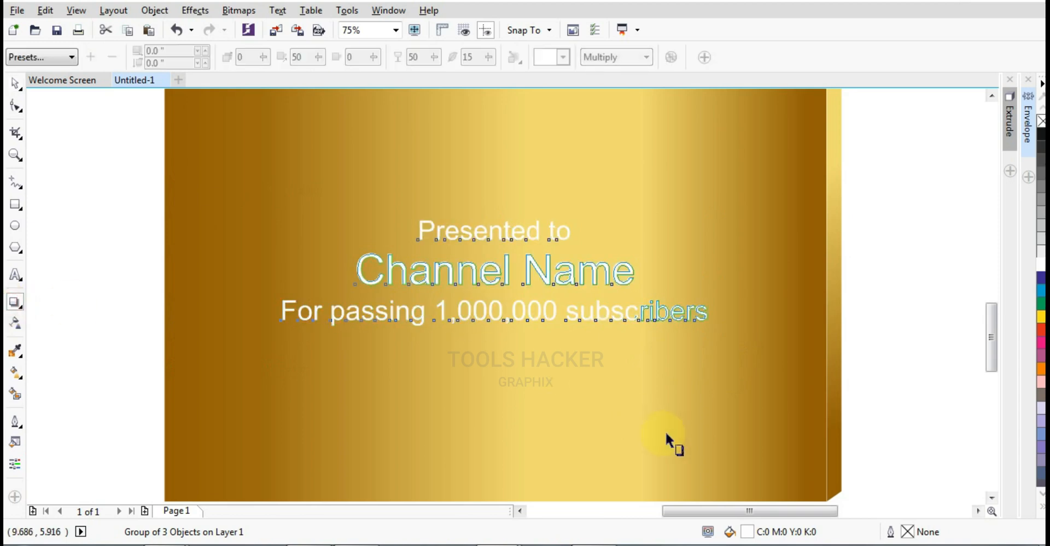
double_click(472, 57)
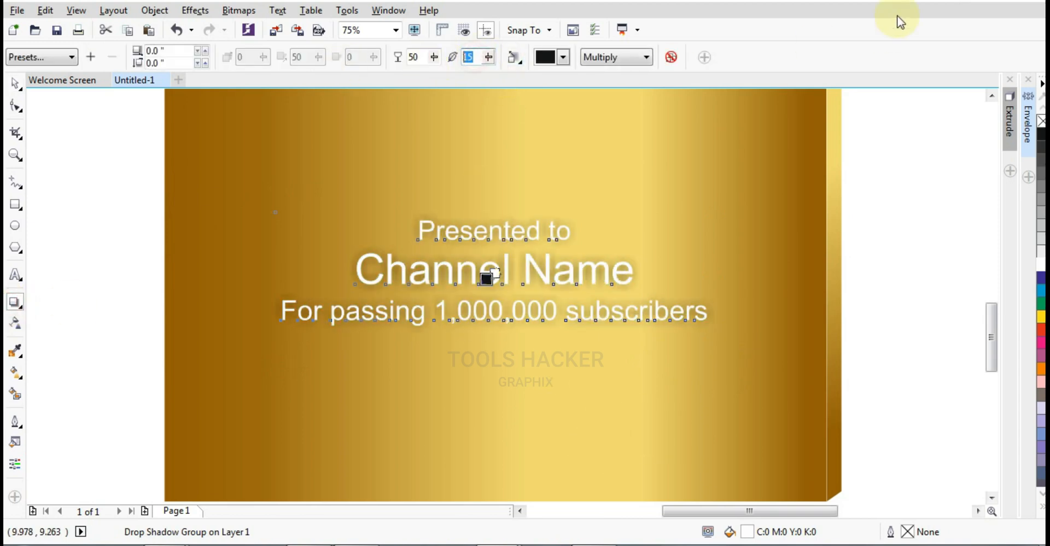
text(2)
key(Return)
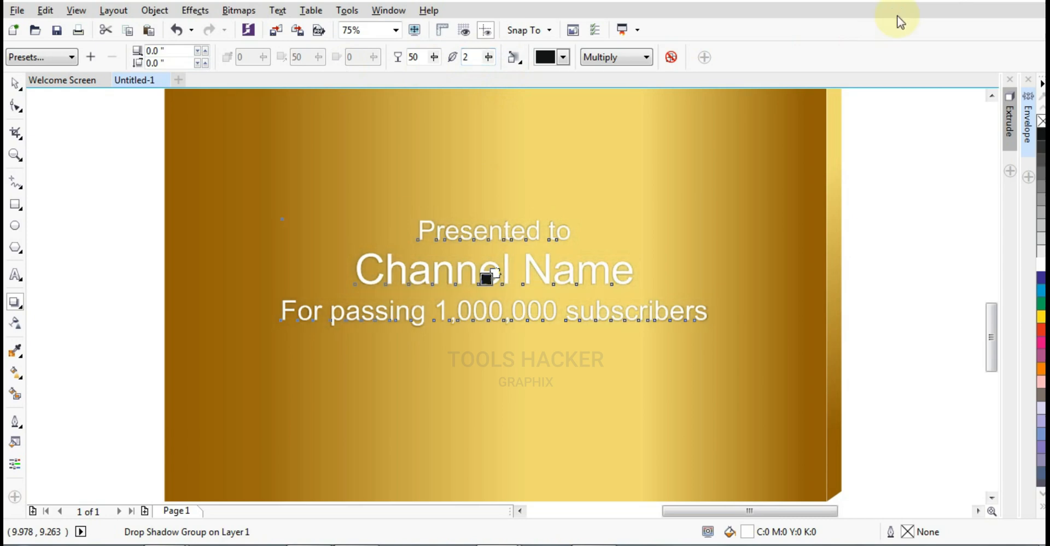
click(15, 84)
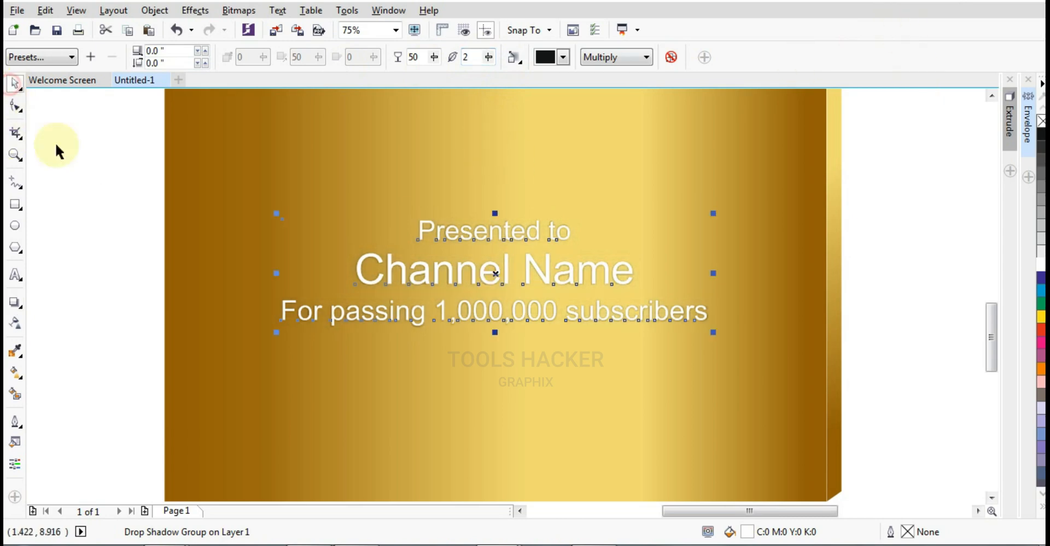
click(65, 154)
click(504, 267)
click(887, 316)
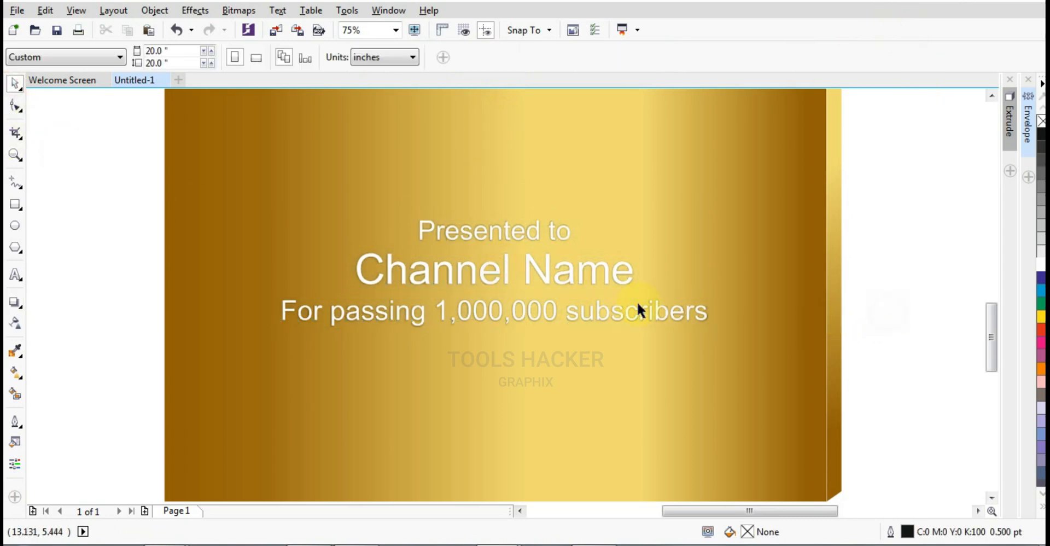
scroll(418, 323, down, 2)
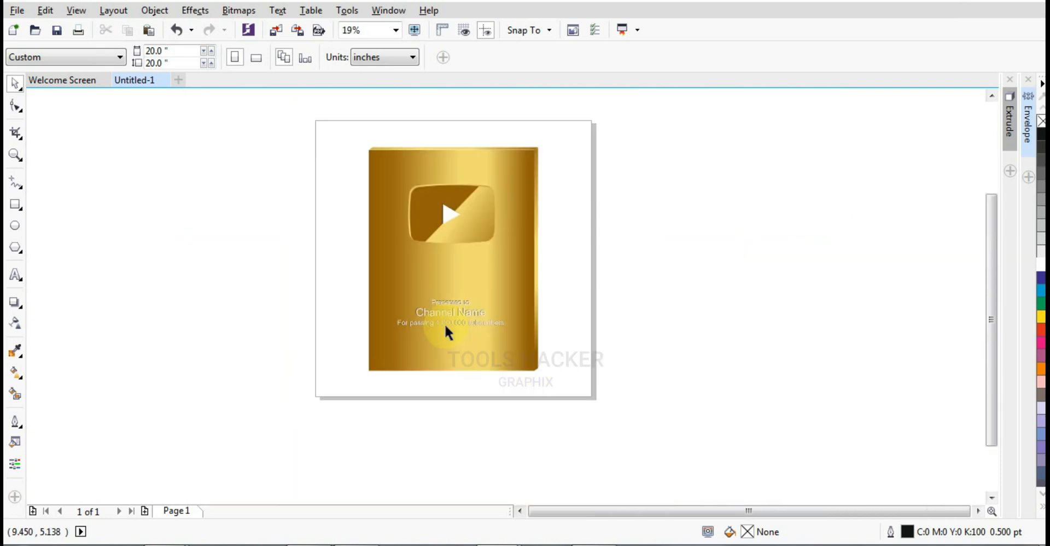
scroll(444, 323, up, 1)
scroll(478, 317, up, 1)
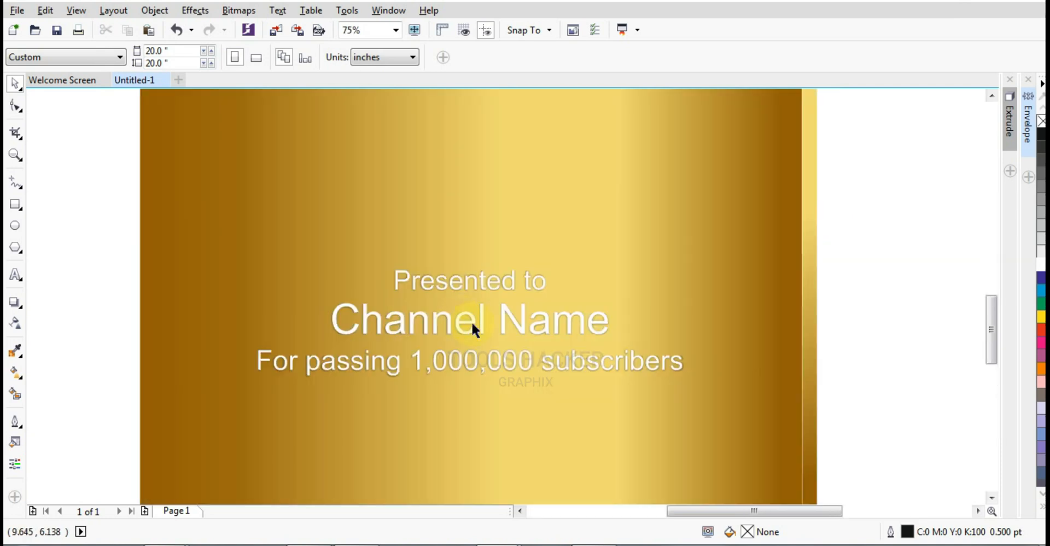
Place the YouTube logo, about 3.9 inches wide, beneath the presentation text and fill it white.
click(523, 327)
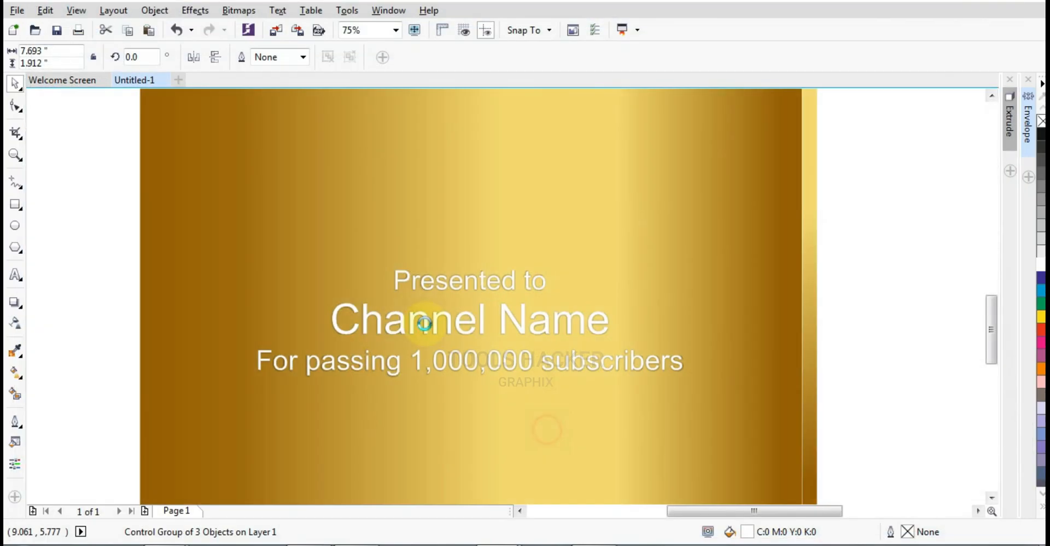
key(F6)
drag(340, 409, 548, 484)
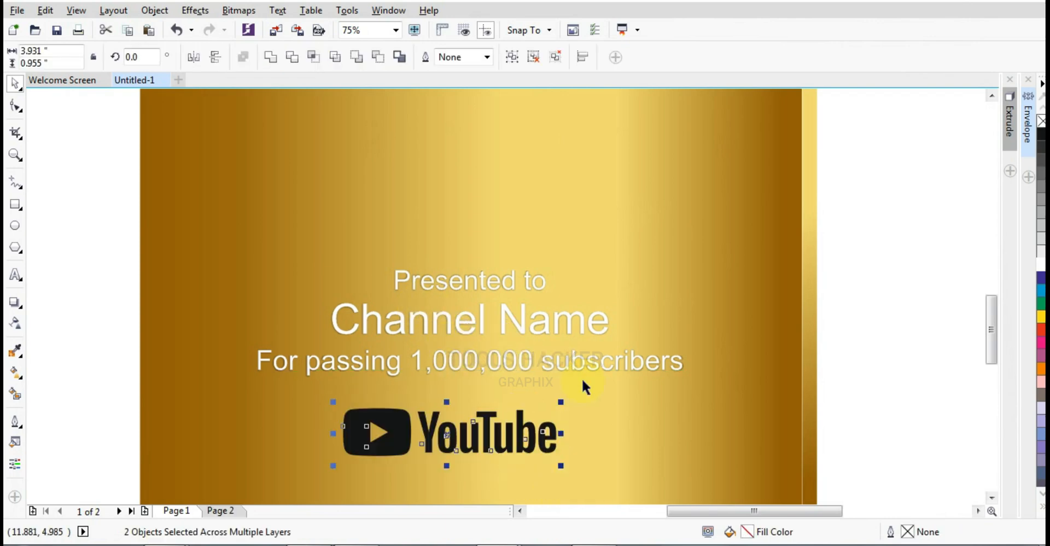
scroll(582, 377, down, 1)
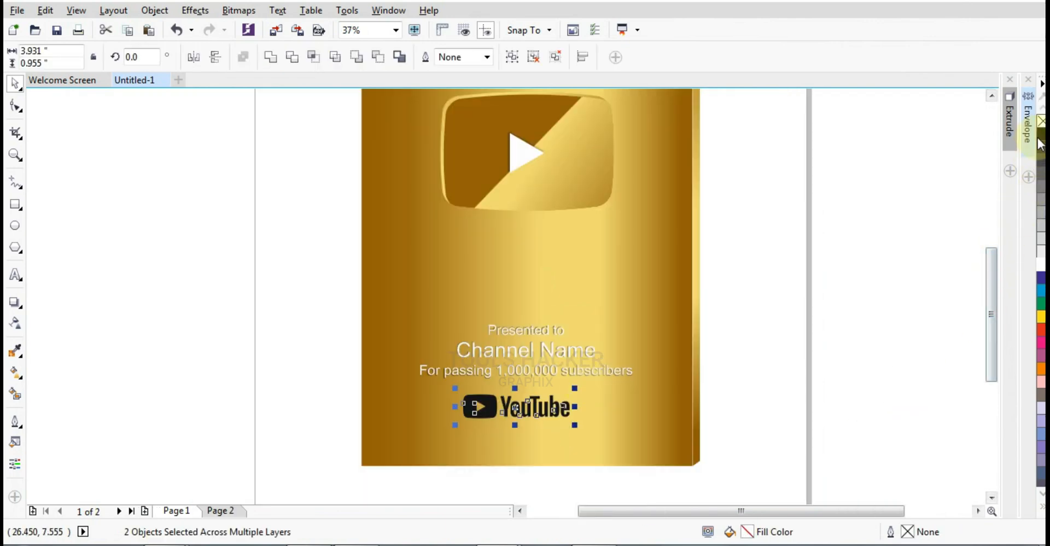
click(1041, 264)
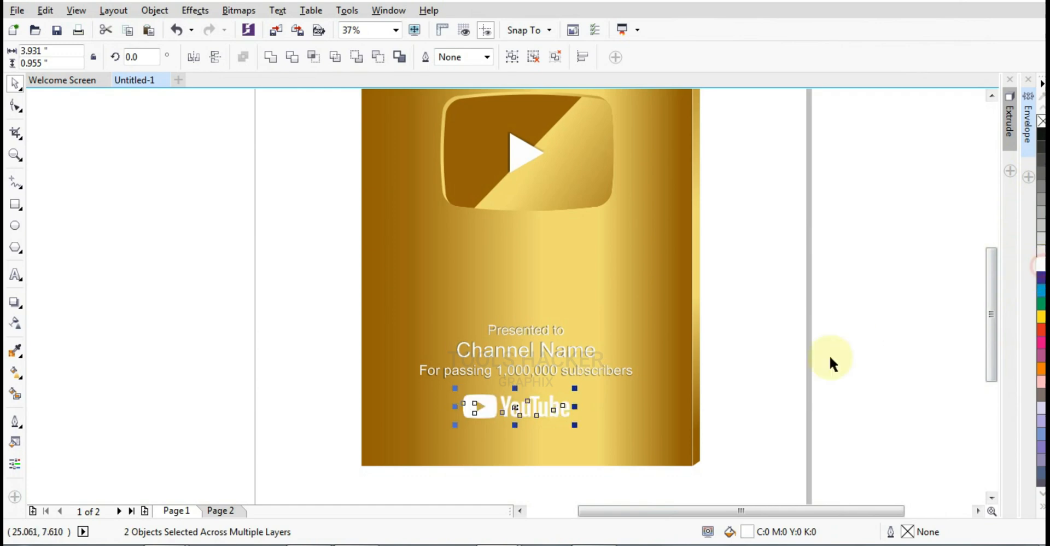
Centre the white YouTube logo horizontally on the panel's front face.
click(755, 396)
drag(753, 390, 361, 453)
scroll(538, 412, up, 1)
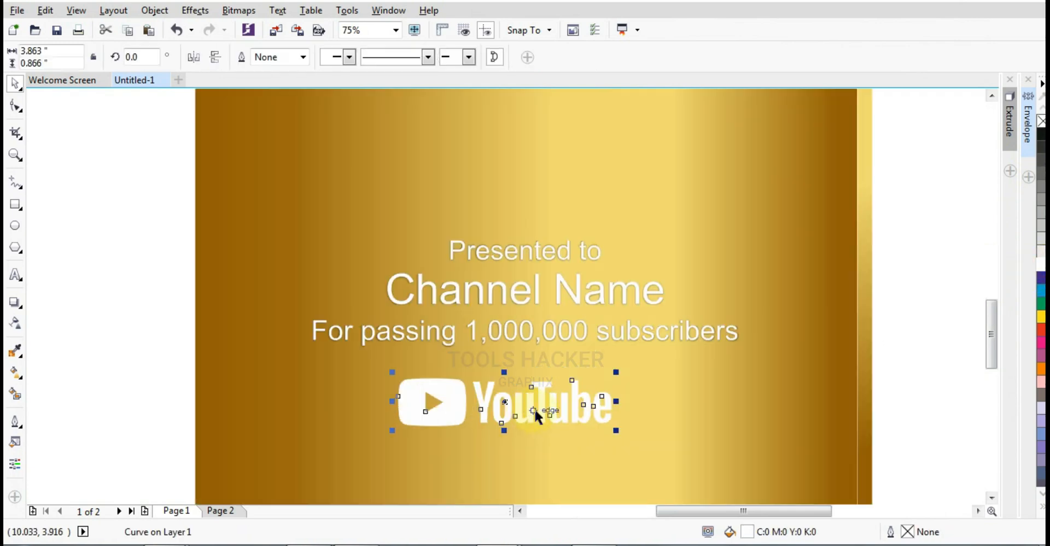
shift+click(625, 446)
key(c)
shift+click(623, 444)
Clear the drop shadow from the grouped presentation text.
scroll(565, 386, down, 1)
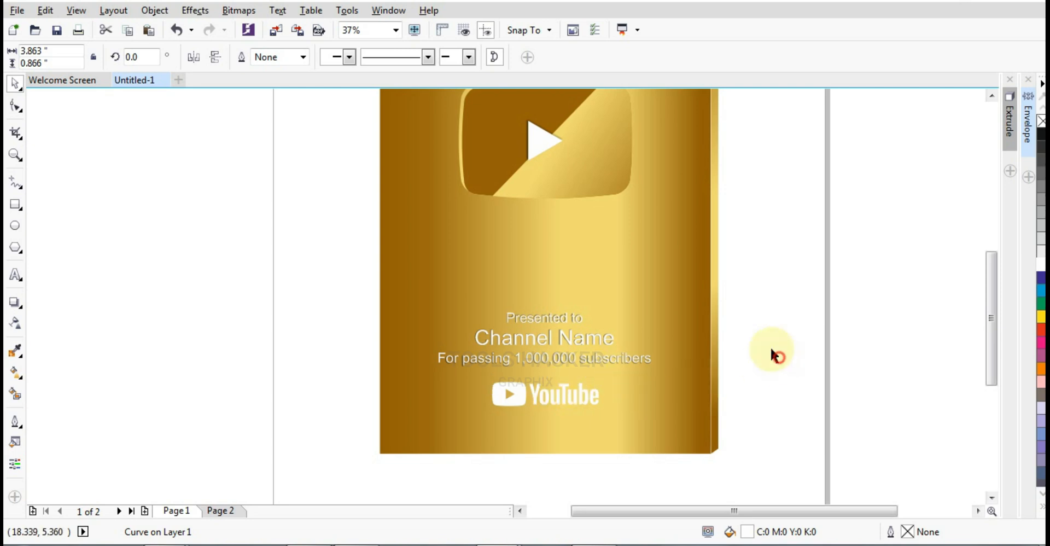
drag(764, 279, 394, 418)
scroll(606, 391, up, 1)
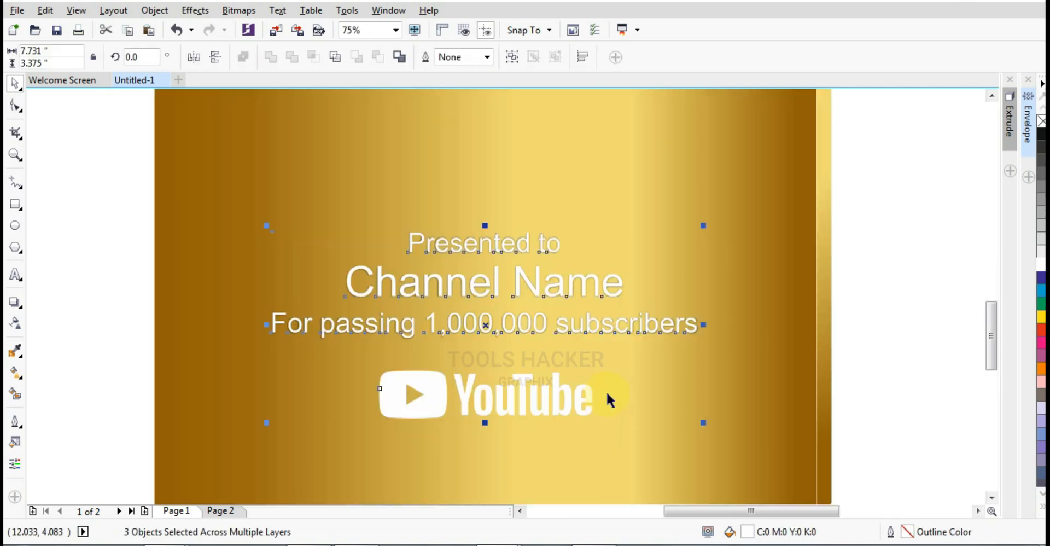
scroll(608, 390, down, 1)
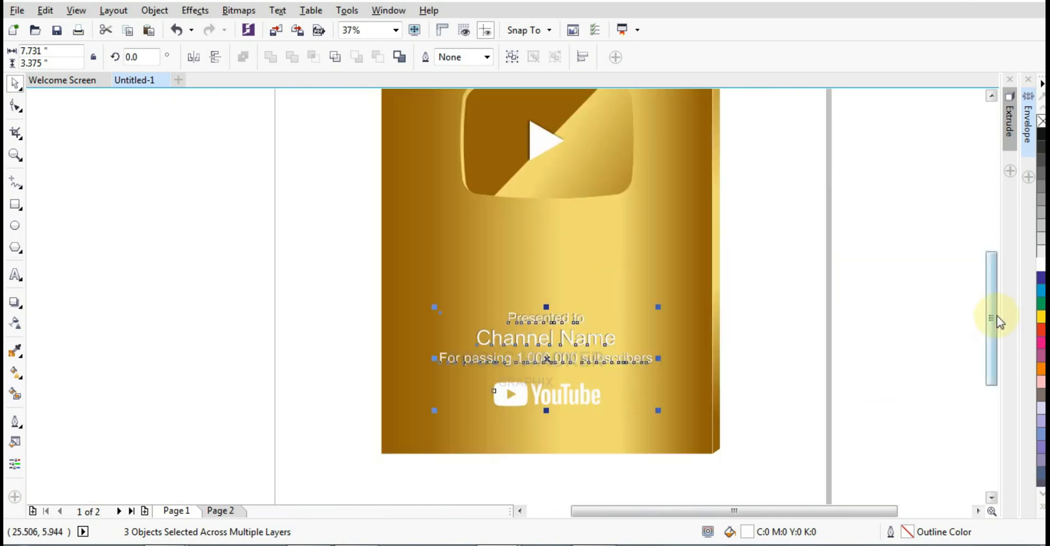
click(593, 369)
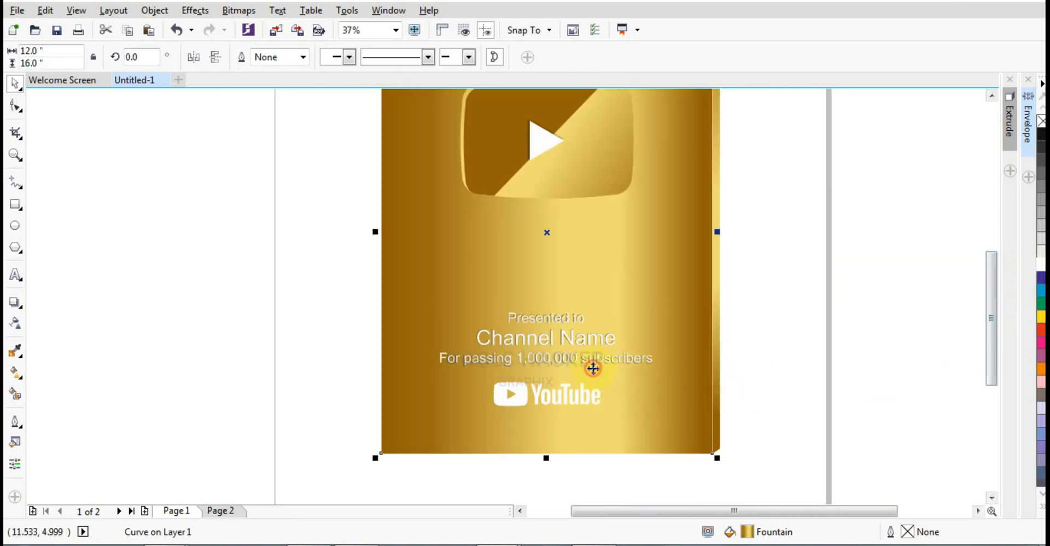
click(574, 345)
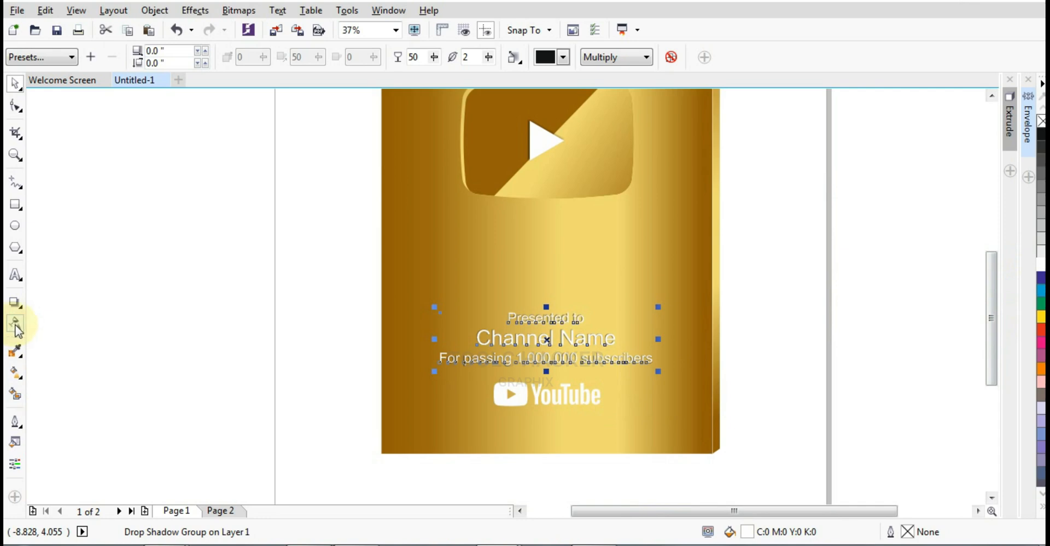
click(15, 83)
click(136, 241)
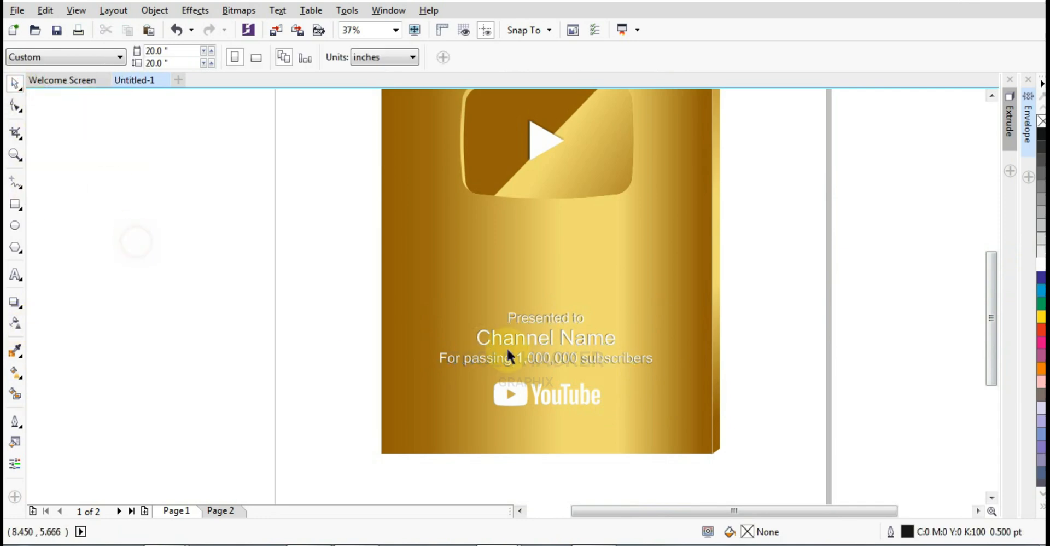
click(508, 352)
drag(336, 285, 722, 417)
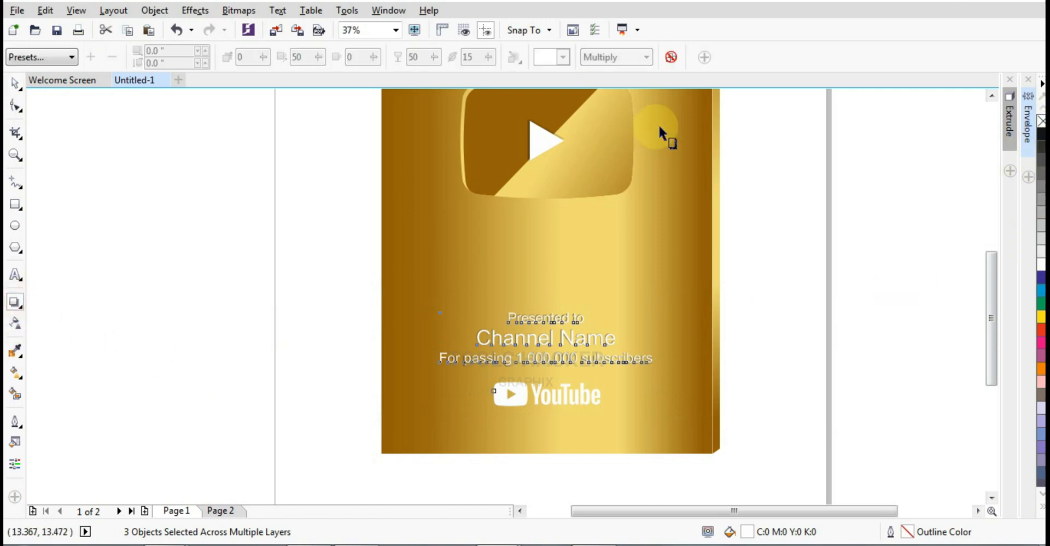
click(671, 57)
click(15, 84)
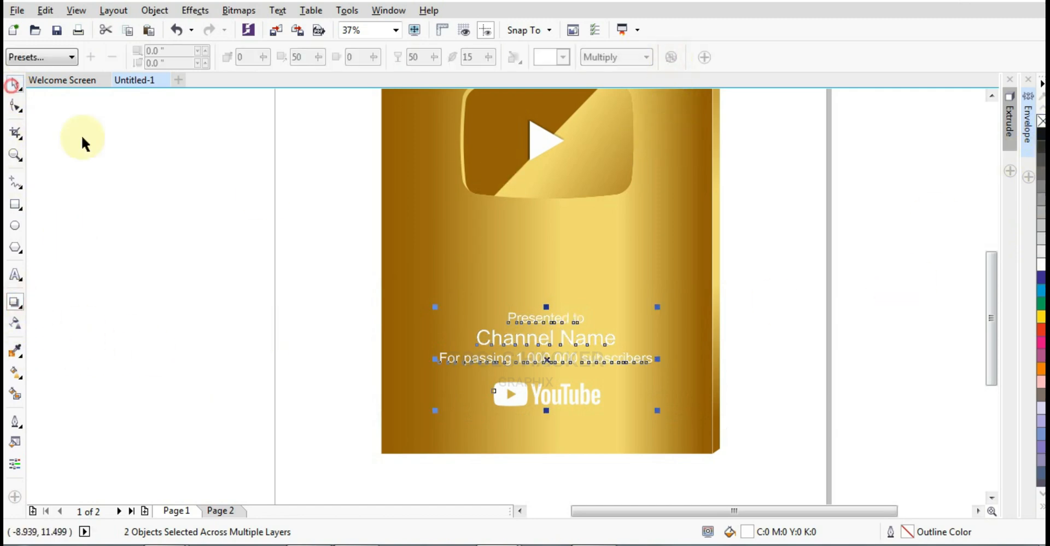
click(163, 177)
Group the presentation text together with the YouTube logo.
scroll(534, 337, down, 1)
scroll(550, 298, up, 1)
click(549, 343)
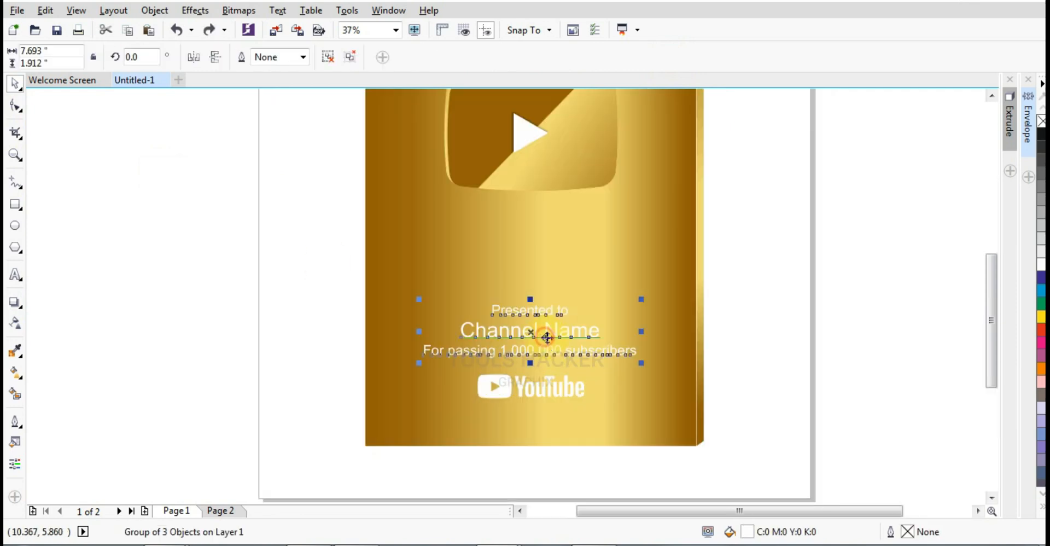
scroll(550, 343, down, 1)
drag(393, 308, 612, 389)
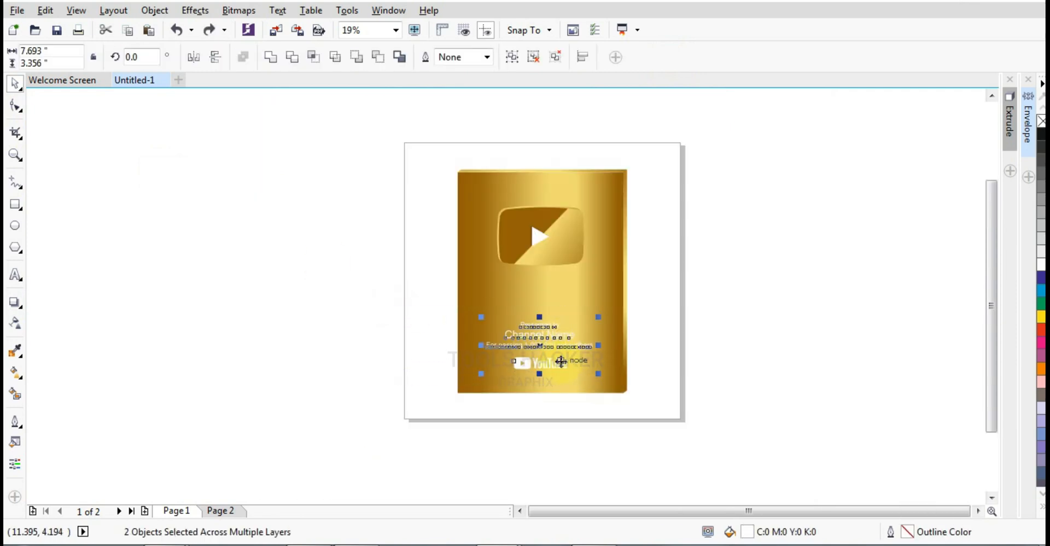
key(ctrl+g)
click(389, 297)
click(500, 314)
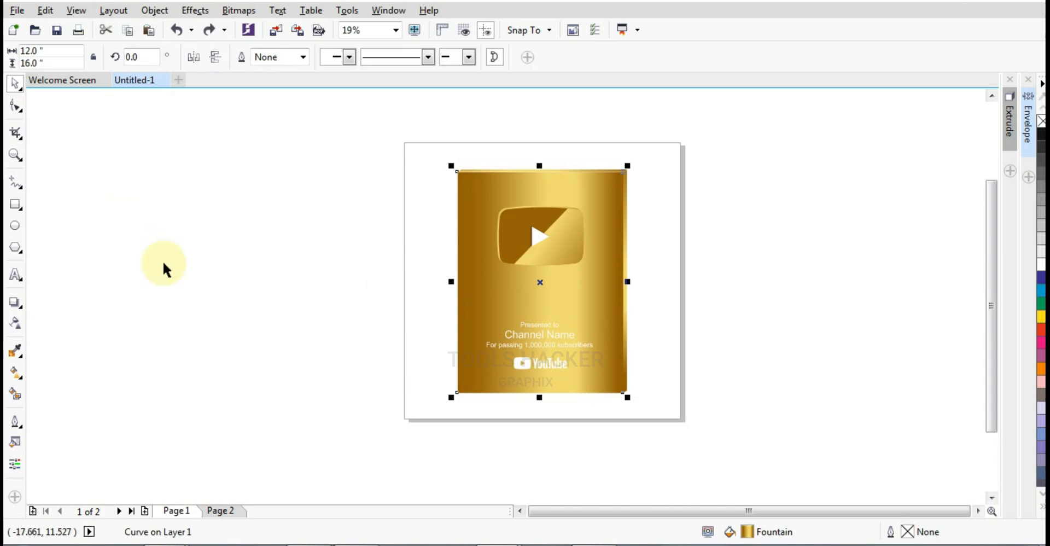
click(165, 268)
Duplicate the white text-and-logo group with a slight offset up and to the left, and fill the copy black.
scroll(548, 357, up, 1)
drag(281, 236, 658, 399)
scroll(483, 337, up, 1)
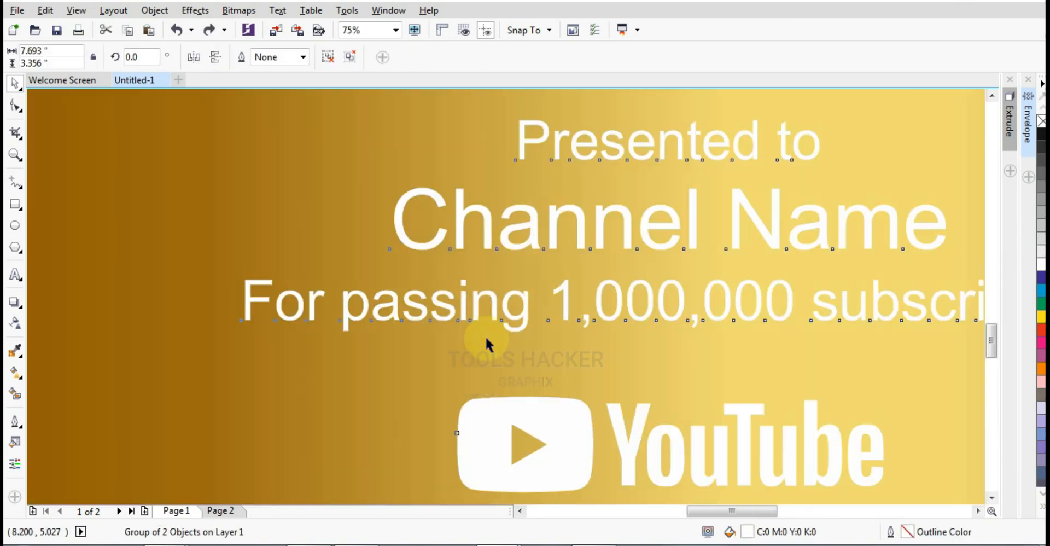
scroll(485, 336, down, 2)
scroll(480, 334, up, 1)
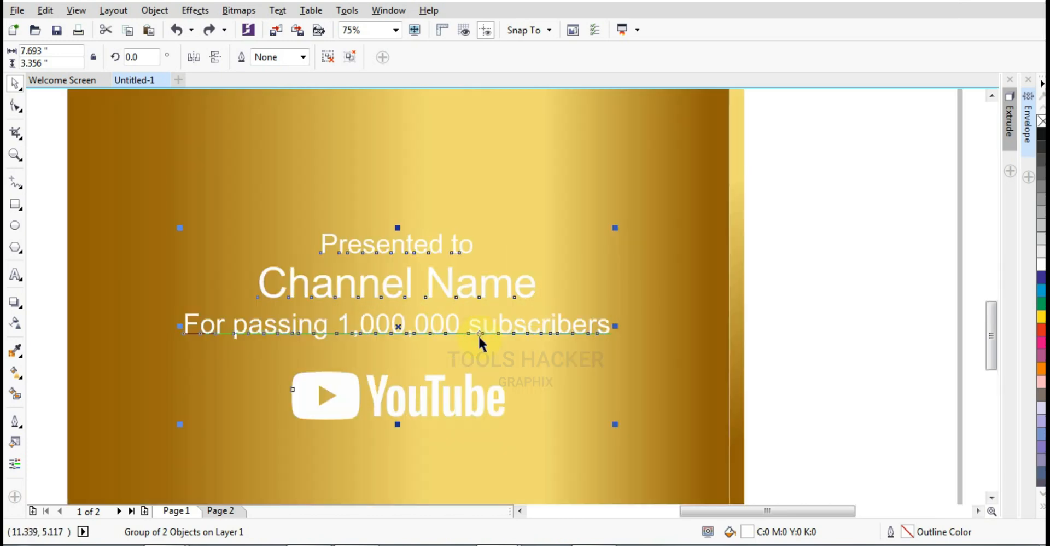
scroll(424, 421, up, 2)
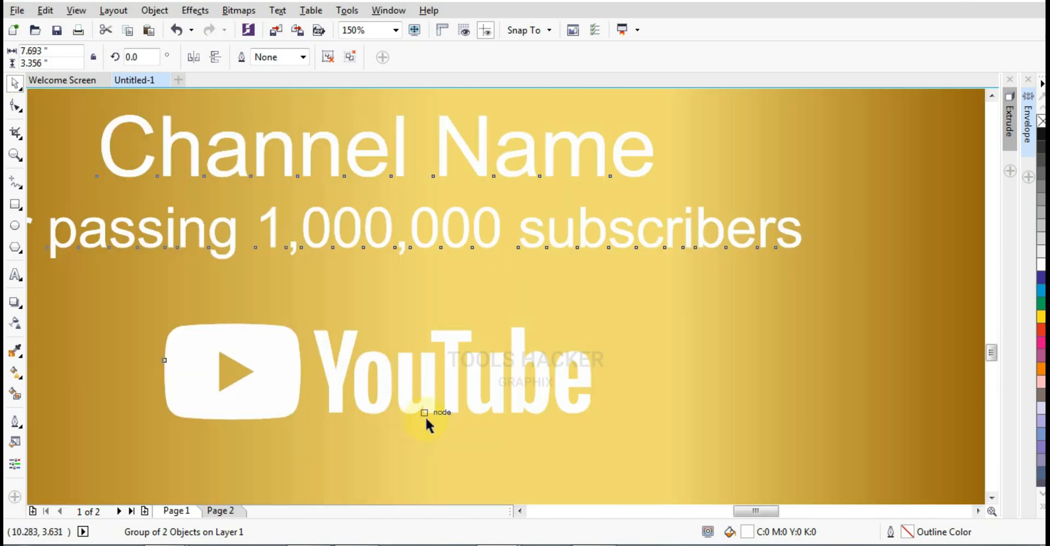
drag(540, 412, 532, 402)
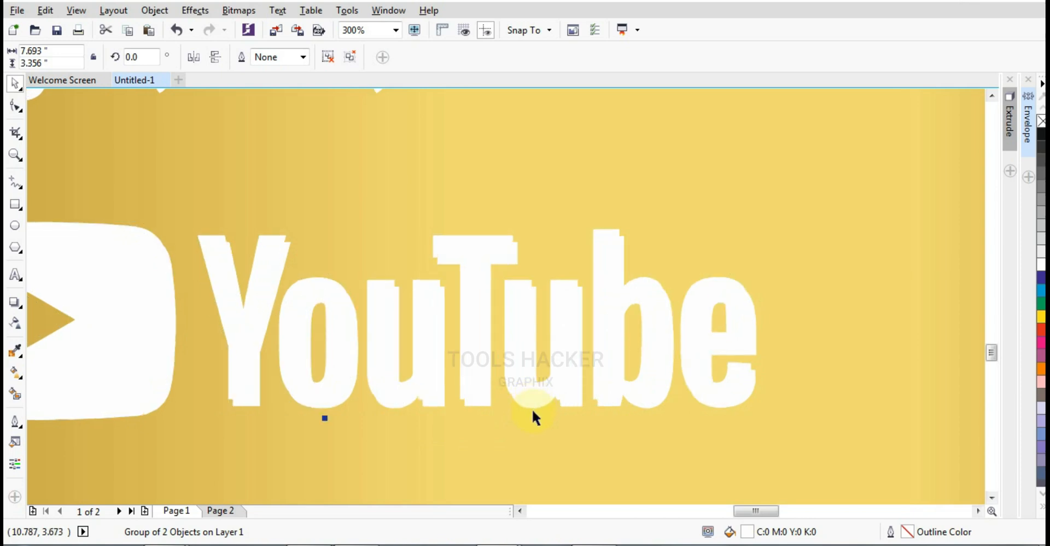
click(1042, 134)
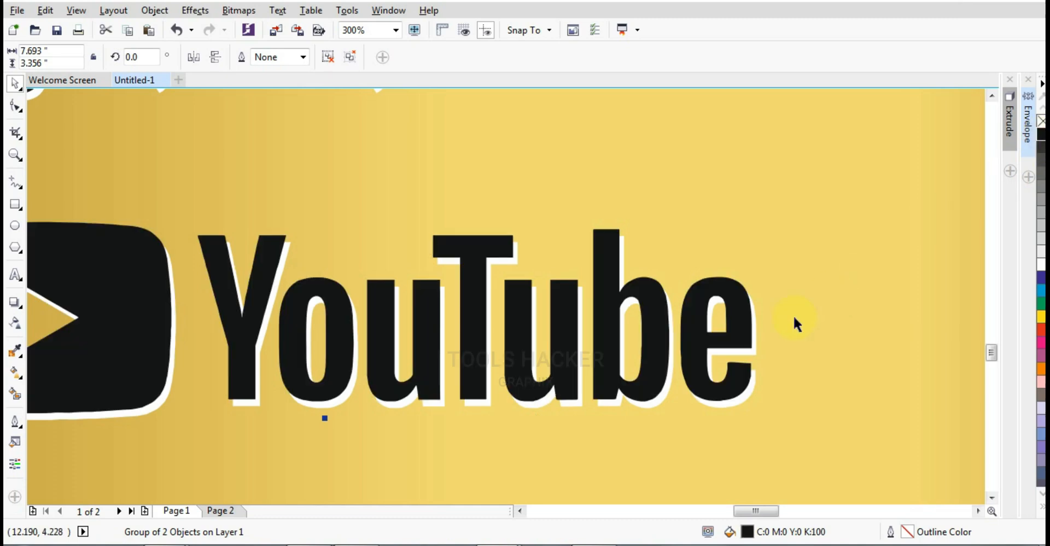
Tighten the black copy's offset from the white text-and-logo group and order it behind the white group.
scroll(729, 396, up, 2)
drag(728, 402, 746, 383)
scroll(745, 383, down, 5)
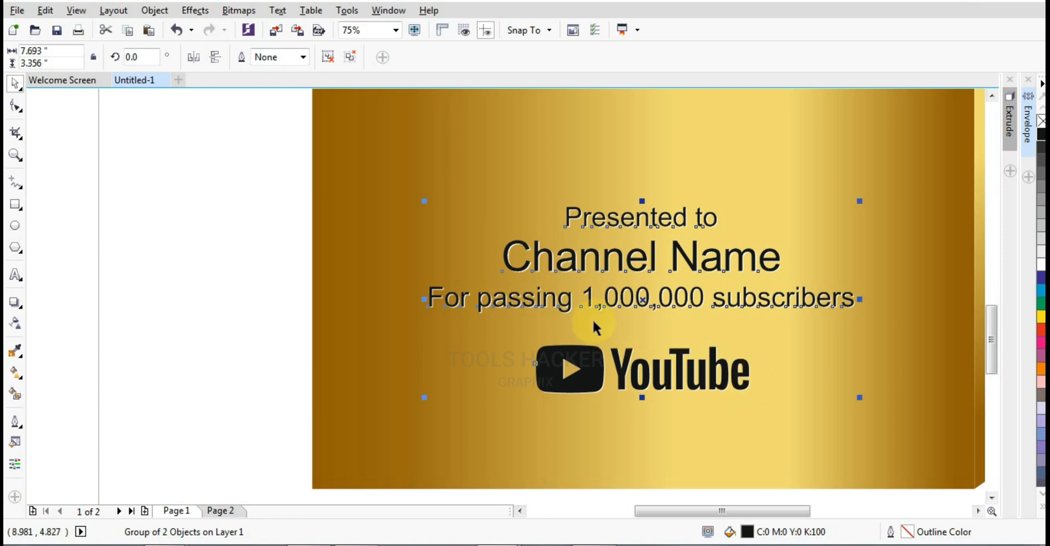
key(shift+Page_Down)
drag(190, 117, 896, 422)
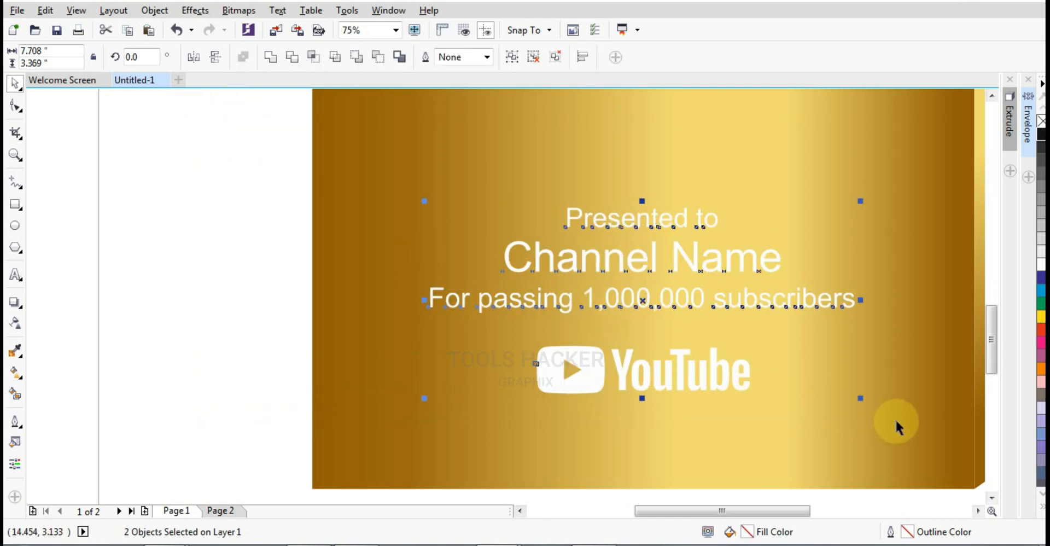
key(shift+Page_Up)
click(294, 362)
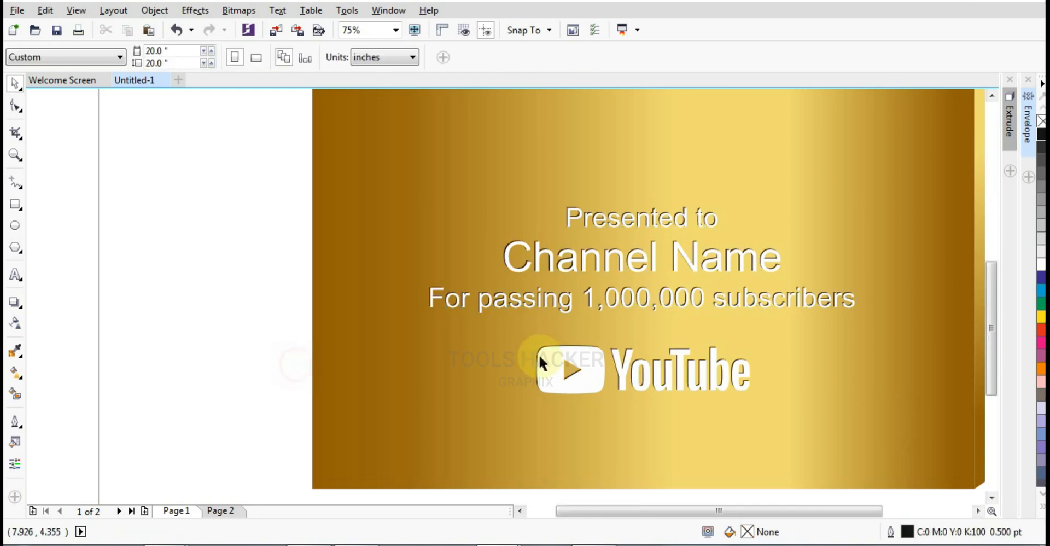
Shift the white text-and-logo group slightly up and left over the black copy to reposition the shadow edge.
scroll(539, 356, down, 2)
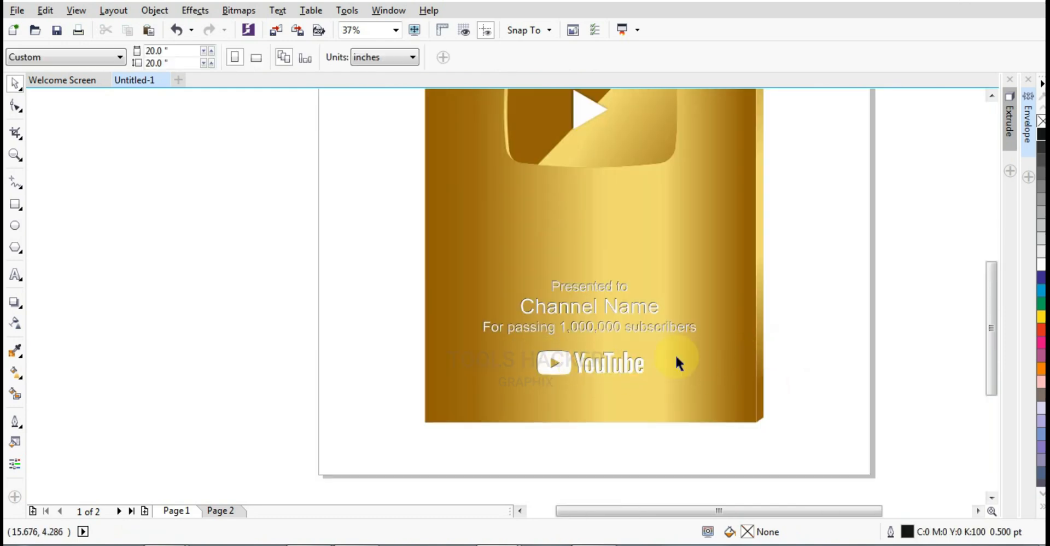
scroll(640, 356, up, 4)
click(637, 365)
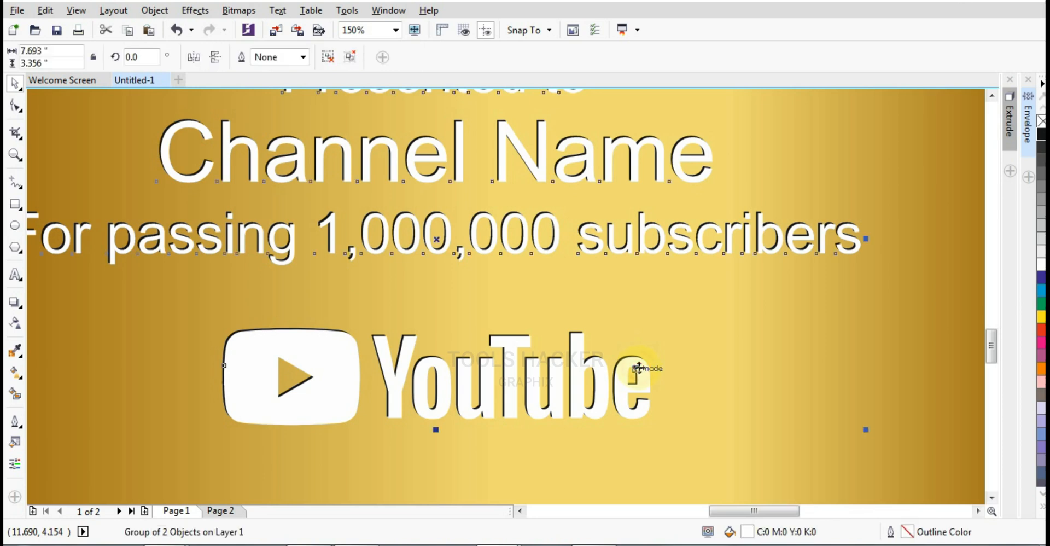
scroll(604, 387, up, 2)
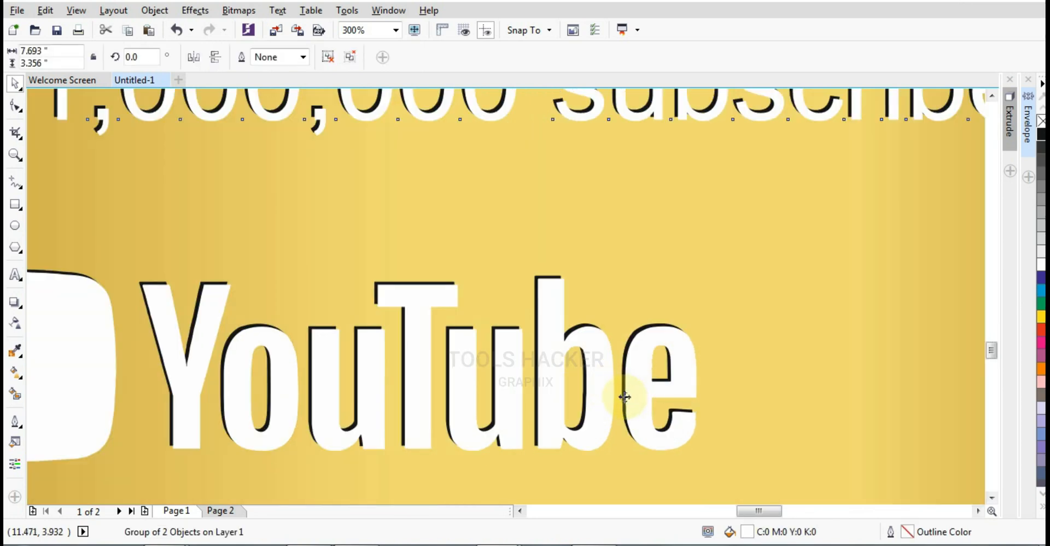
key(ctrl+z)
scroll(625, 397, up, 1)
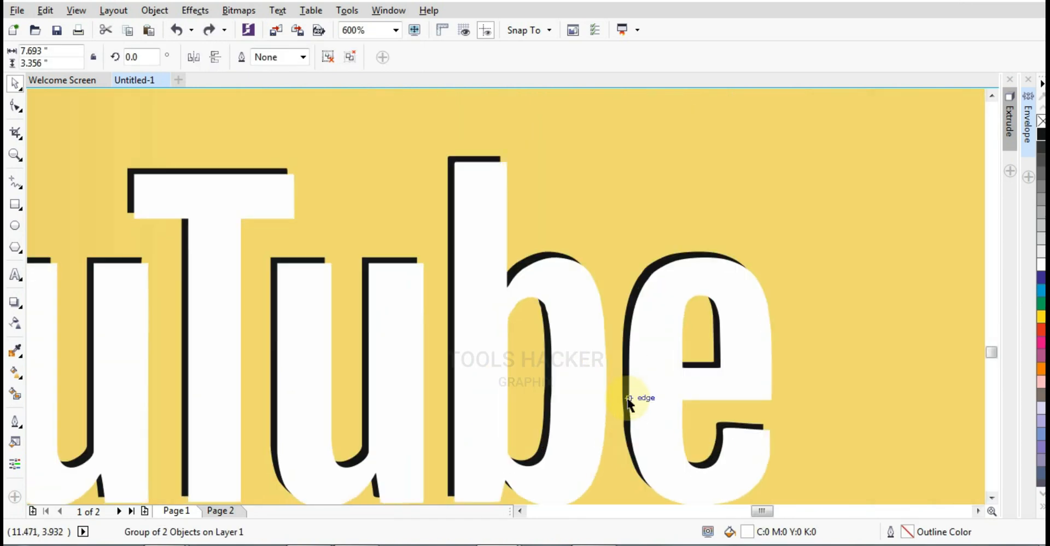
drag(626, 396, 611, 390)
scroll(611, 389, up, 1)
drag(664, 446, 672, 444)
scroll(672, 317, down, 5)
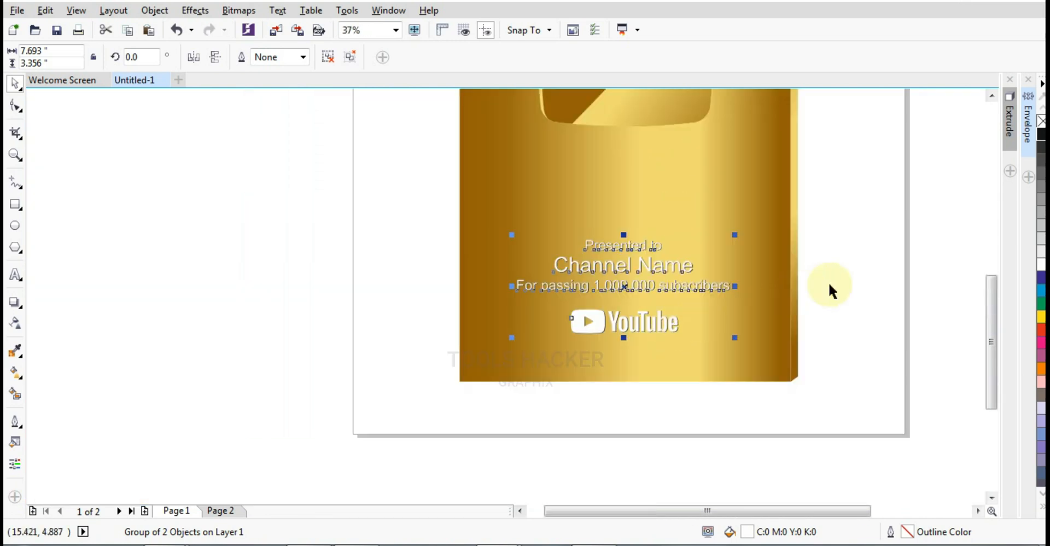
click(842, 279)
Examine the whole award panel up close and on the full page to check the text, logo and shadow edges.
scroll(769, 267, down, 1)
scroll(767, 227, up, 1)
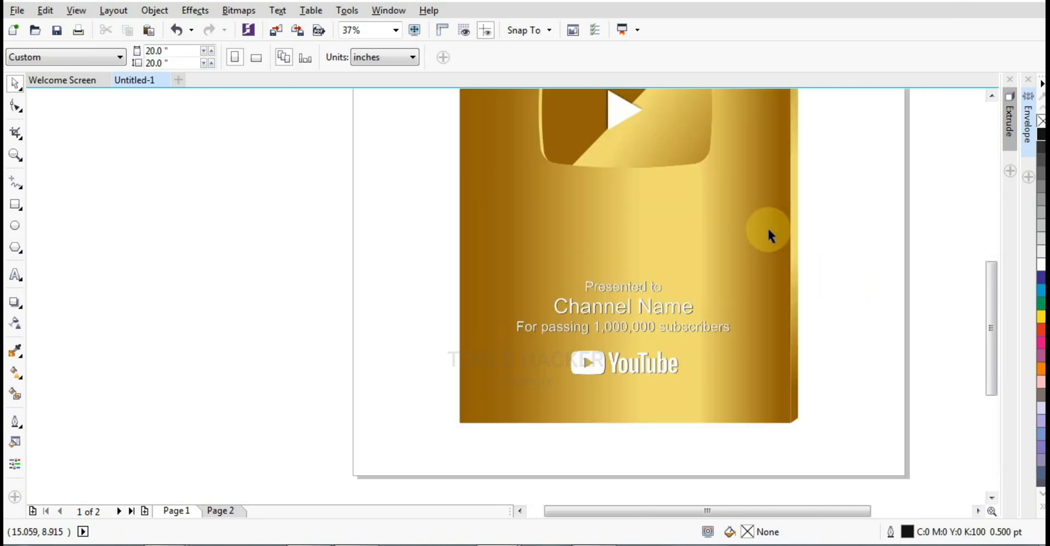
scroll(769, 228, down, 1)
scroll(772, 225, up, 1)
scroll(771, 229, down, 1)
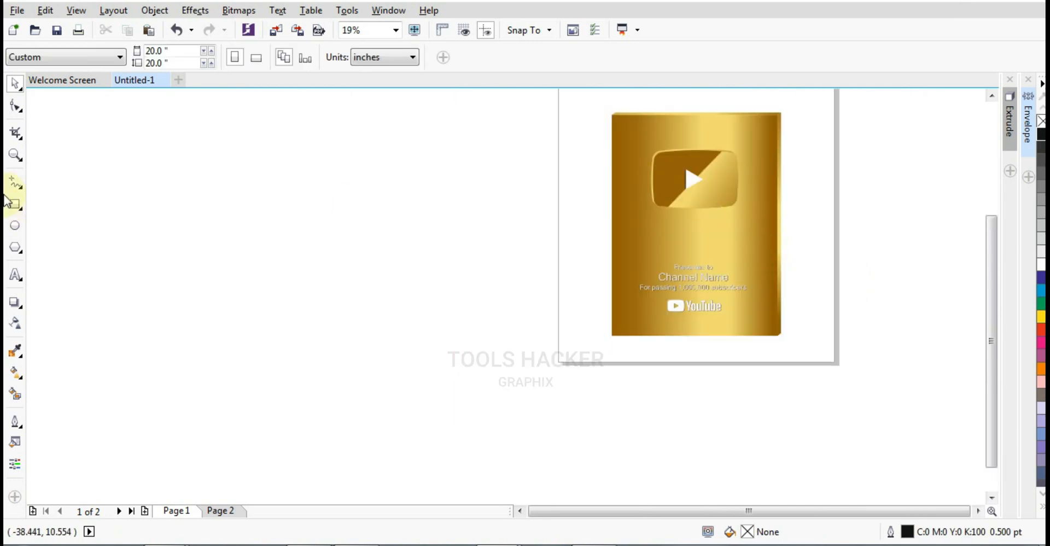
click(10, 159)
drag(602, 102, 786, 338)
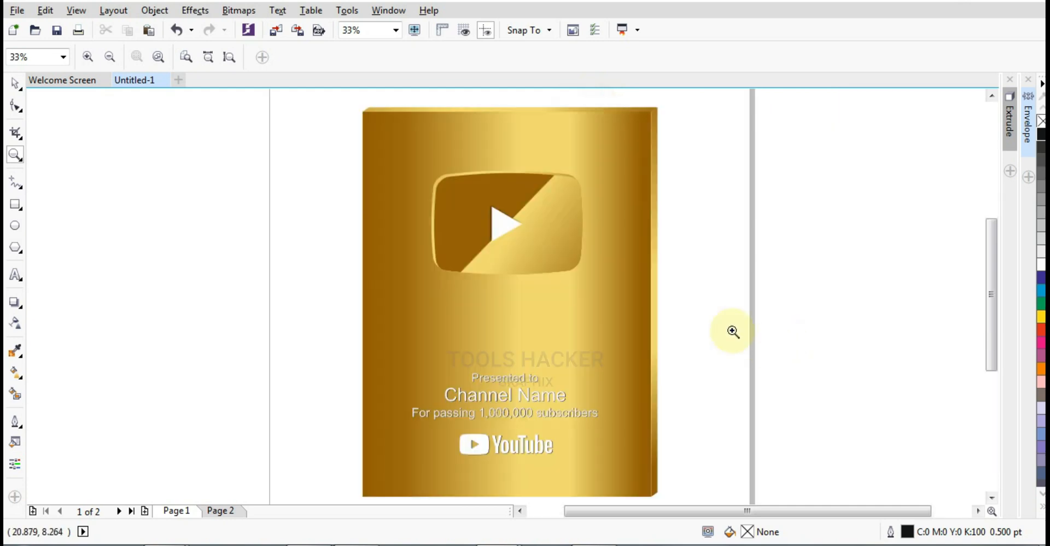
click(15, 83)
scroll(517, 145, down, 1)
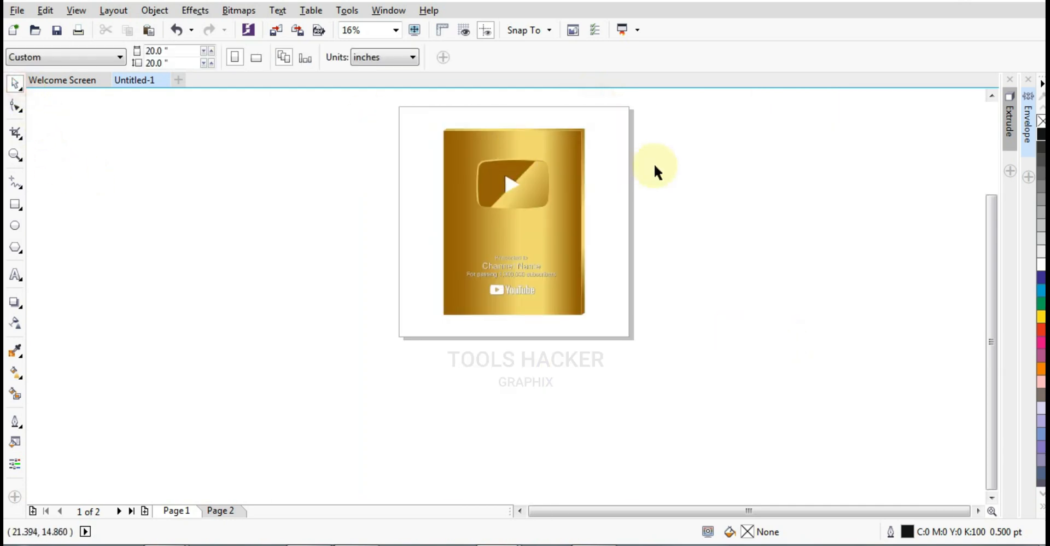
drag(366, 117, 625, 347)
click(627, 285)
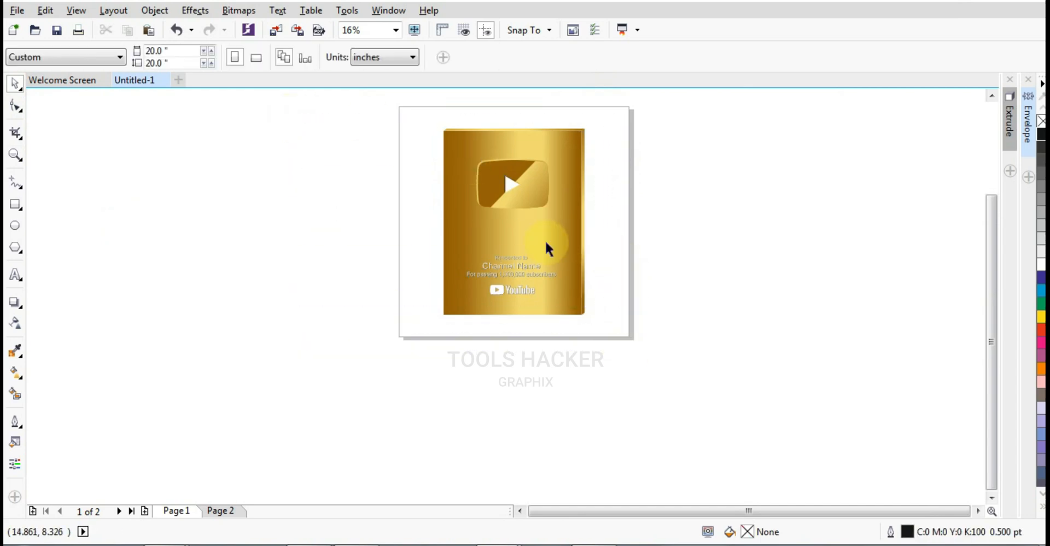
Add a rectangle matching the 20 × 20 inch page behind the gold award panel as a background.
click(19, 209)
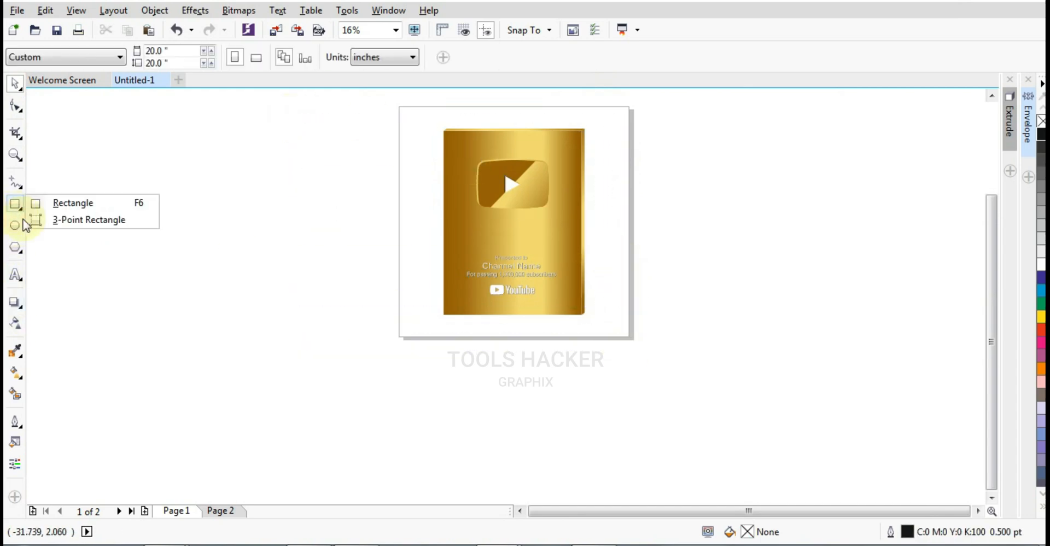
click(36, 260)
click(14, 210)
click(15, 207)
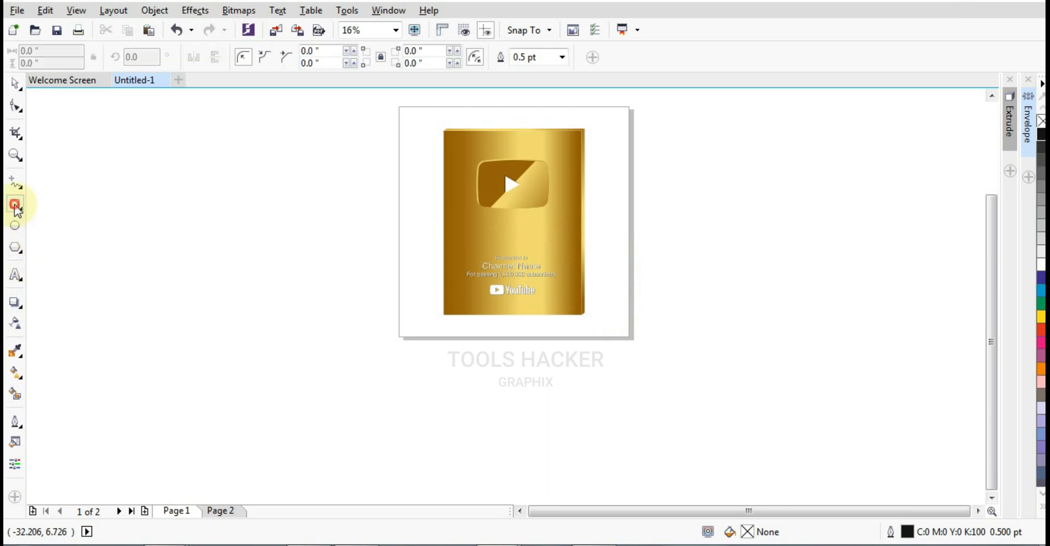
double_click(18, 206)
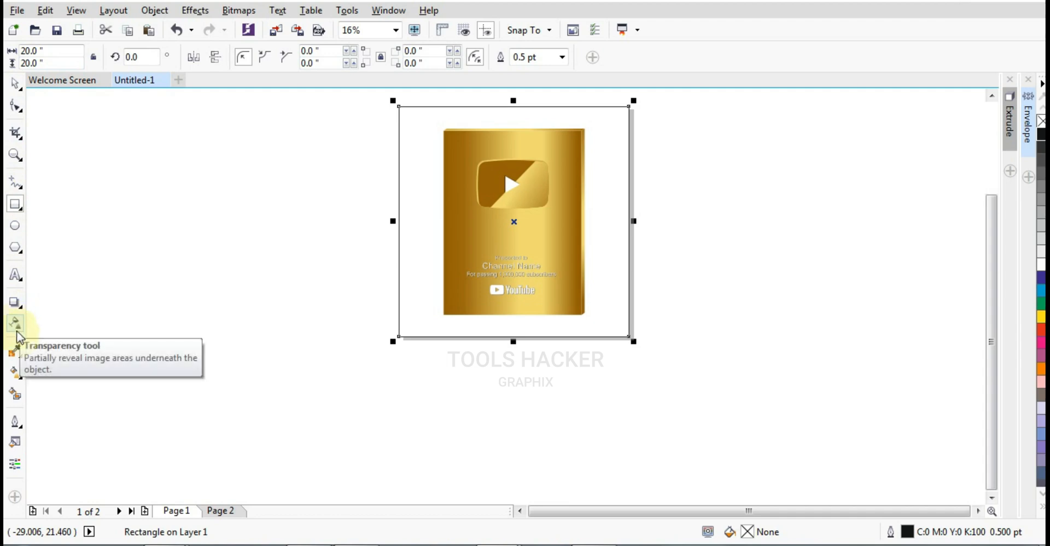
Fill the background rectangle with a white-to-black elliptical fountain fill, extending its black outer end slightly past the page edge.
click(15, 372)
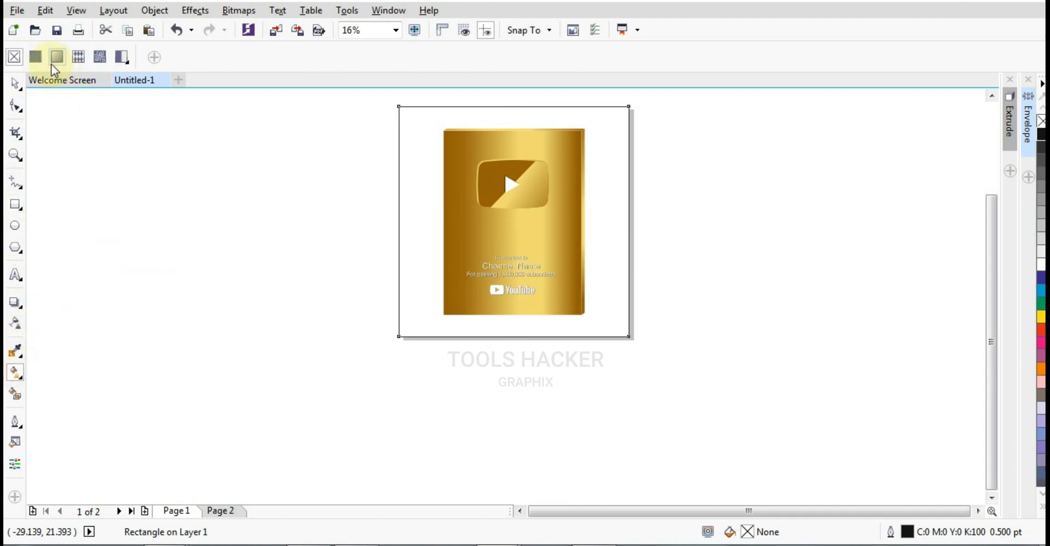
click(57, 57)
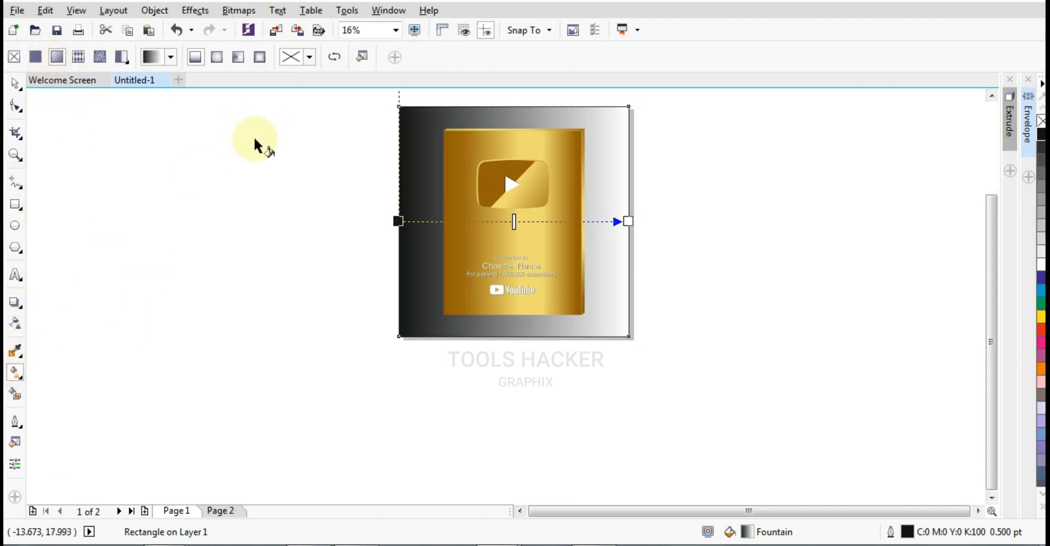
click(216, 57)
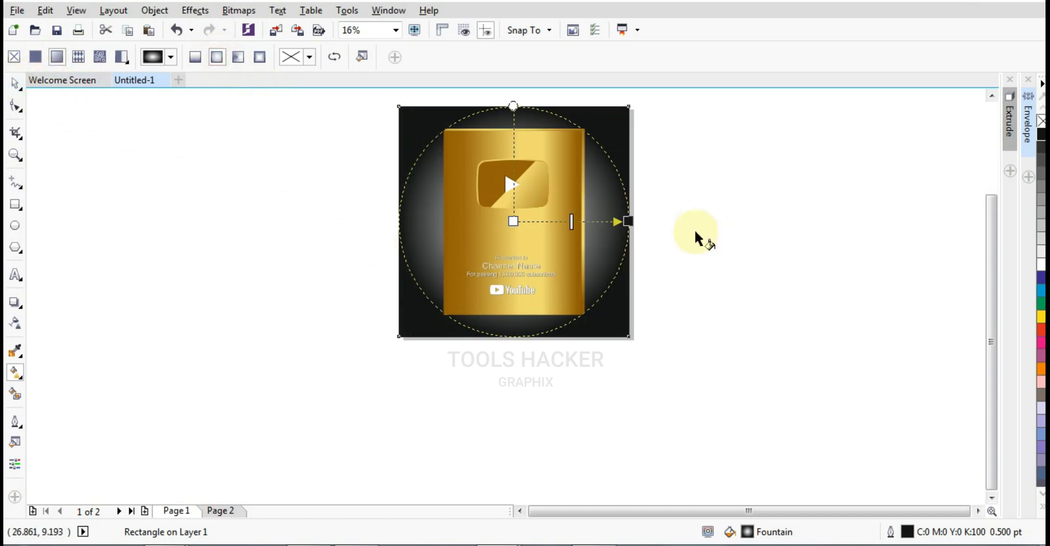
drag(628, 221, 638, 218)
click(16, 83)
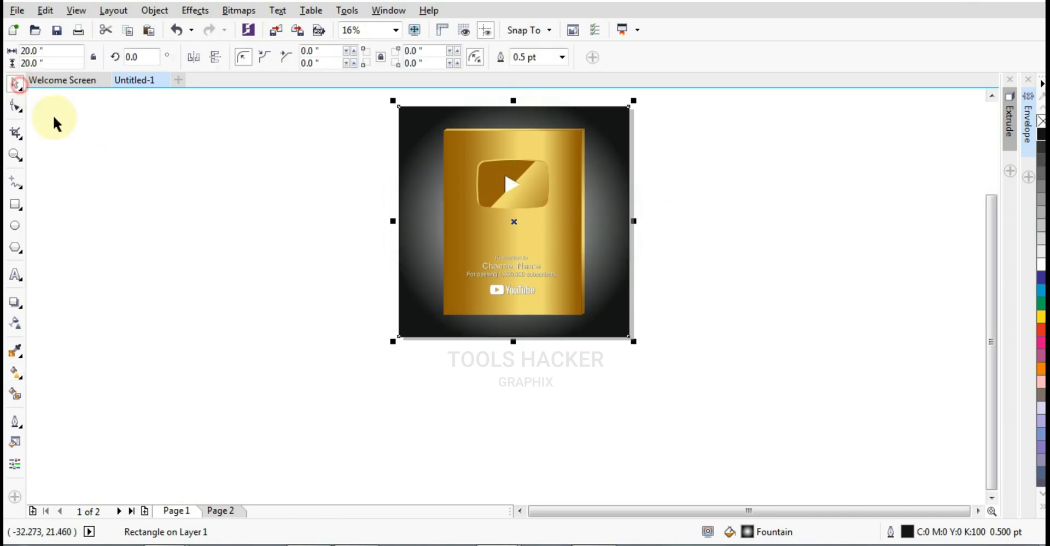
click(55, 123)
click(680, 331)
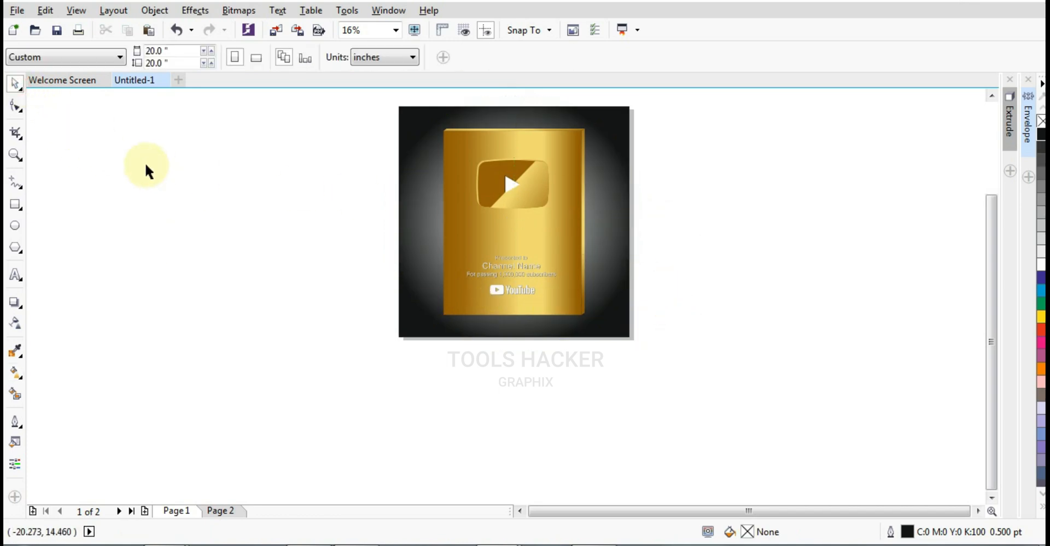
click(15, 155)
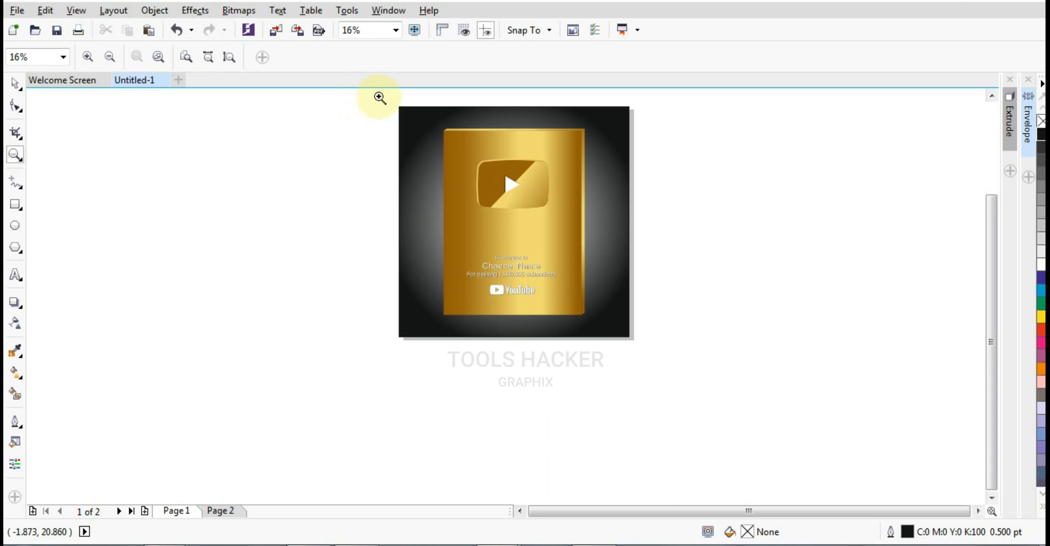
drag(380, 98, 639, 346)
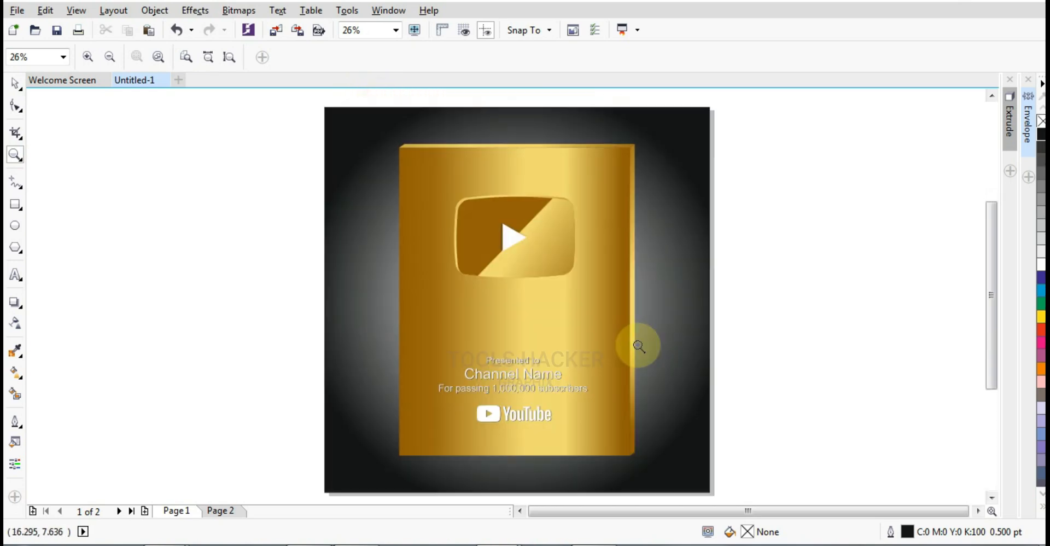